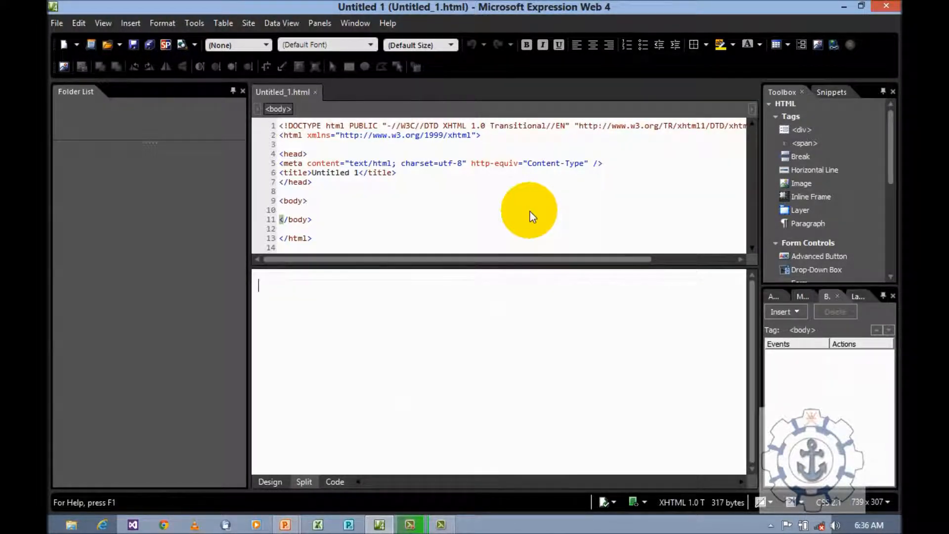
# - Insert <form name="me"></form> right after the <body> tag with an empty line inside it
pyautogui.click(338, 288)
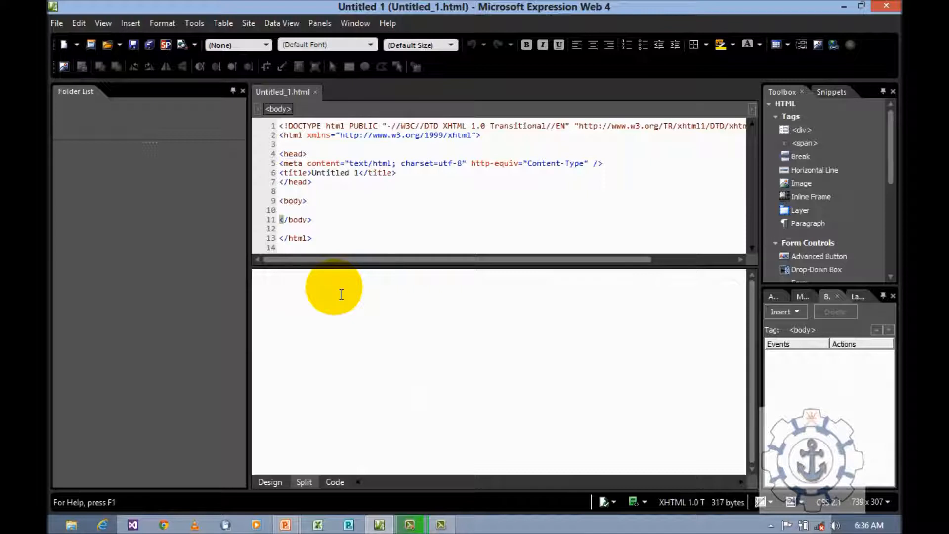
pyautogui.click(315, 199)
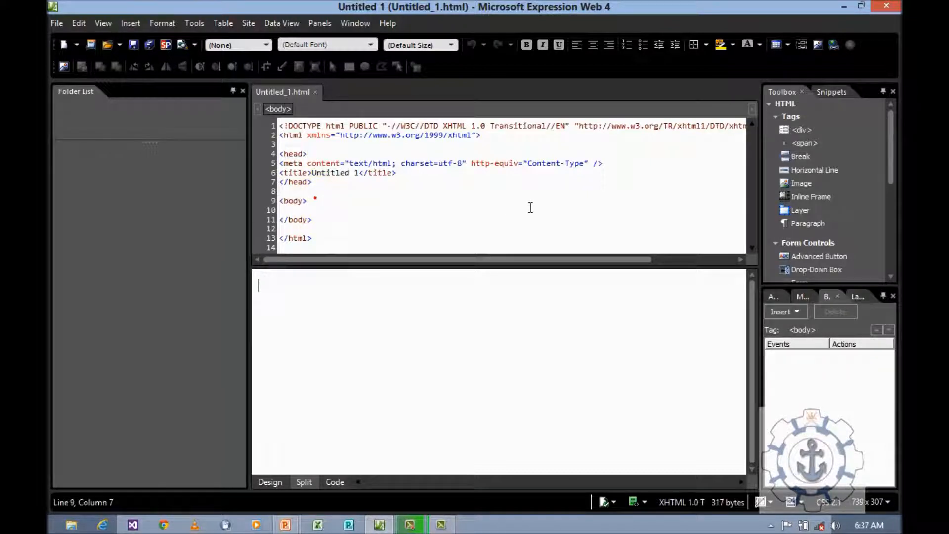
pyautogui.press('Return')
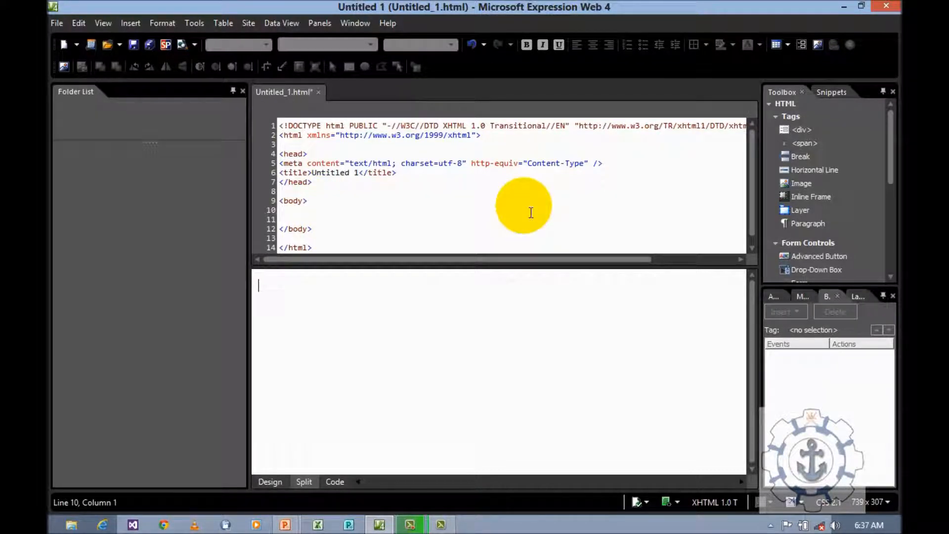
pyautogui.write('<')
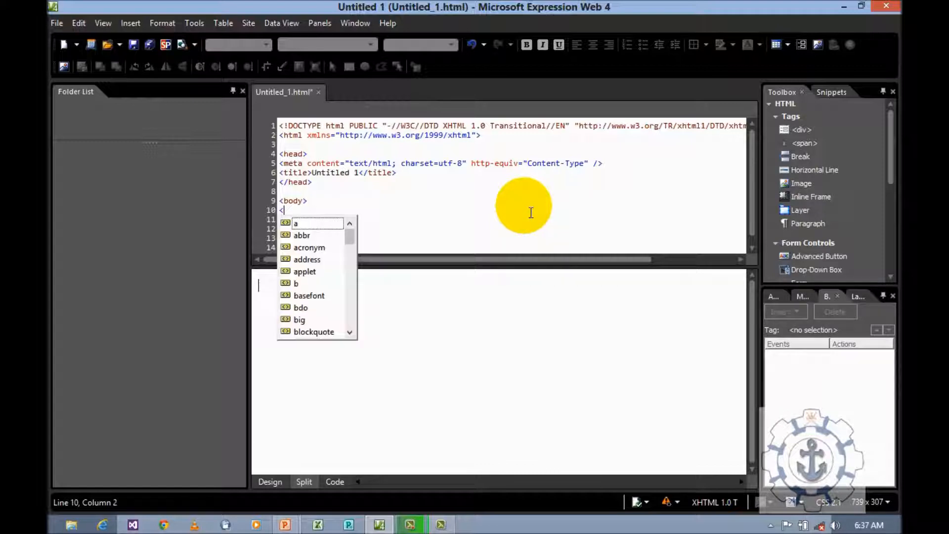
pyautogui.write('for')
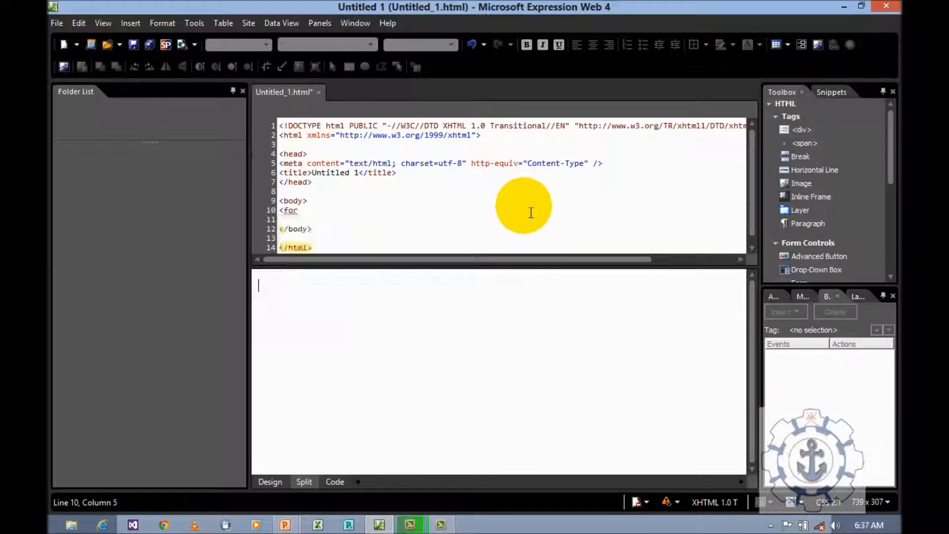
pyautogui.write('m na')
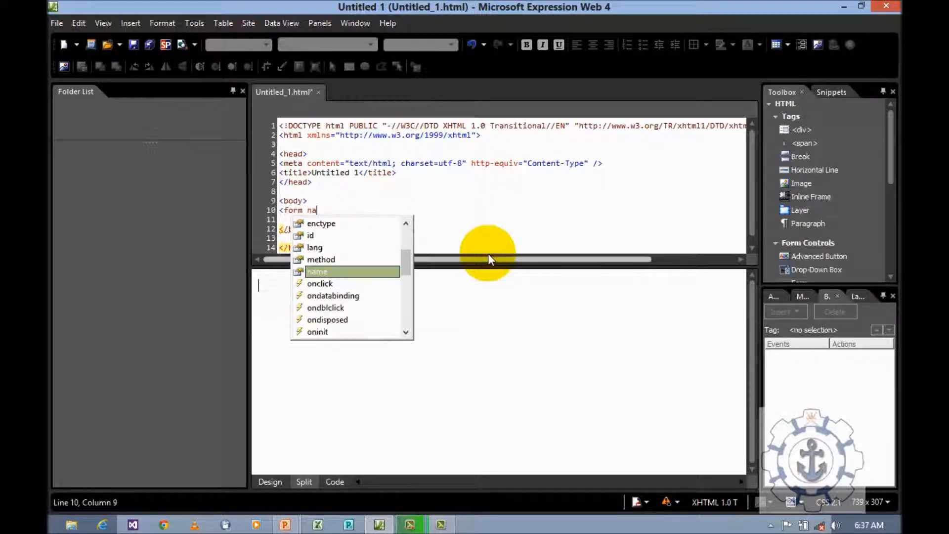
pyautogui.press('Return')
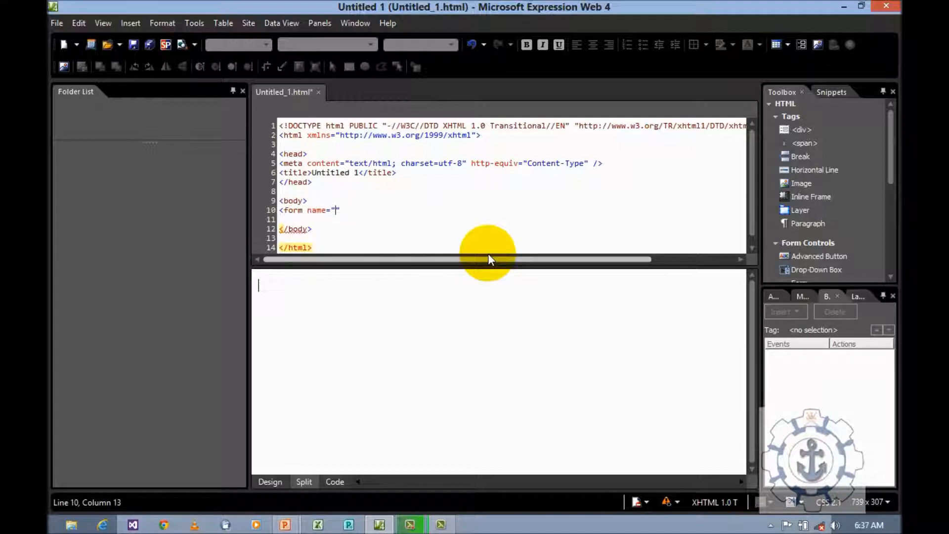
pyautogui.write('me">')
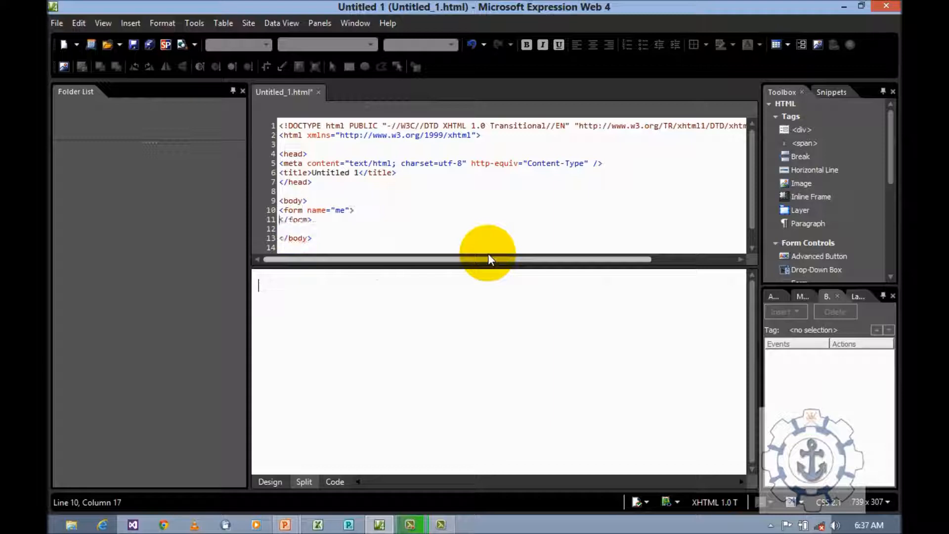
pyautogui.click(389, 210)
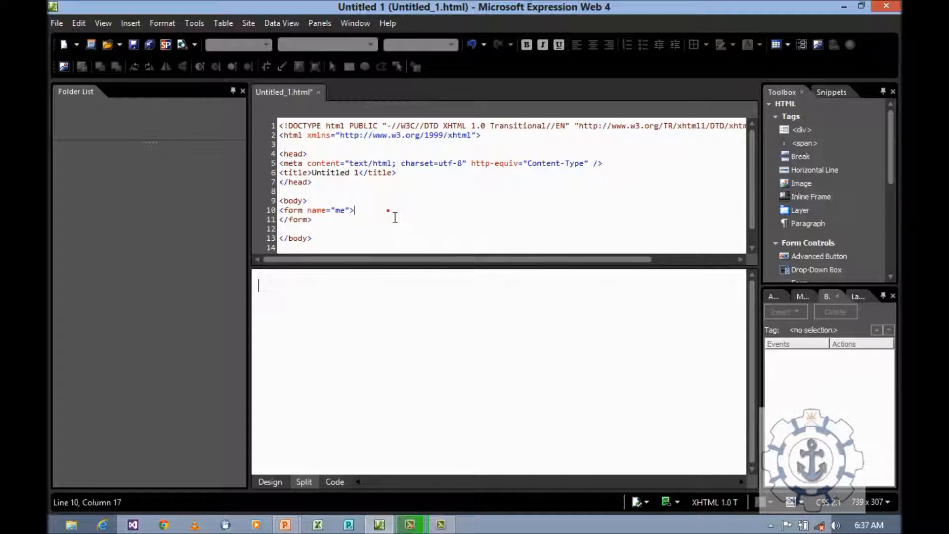
pyautogui.press('Return')
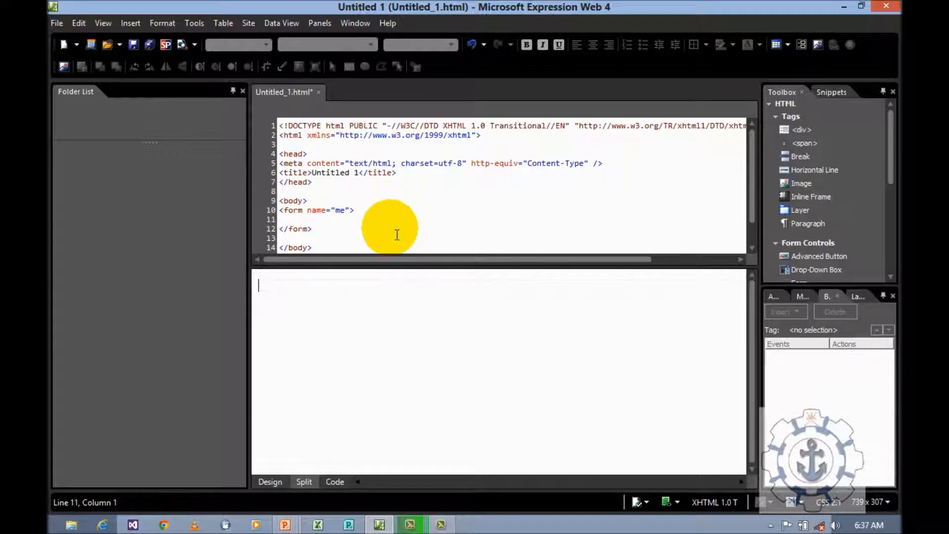
pyautogui.click(288, 286)
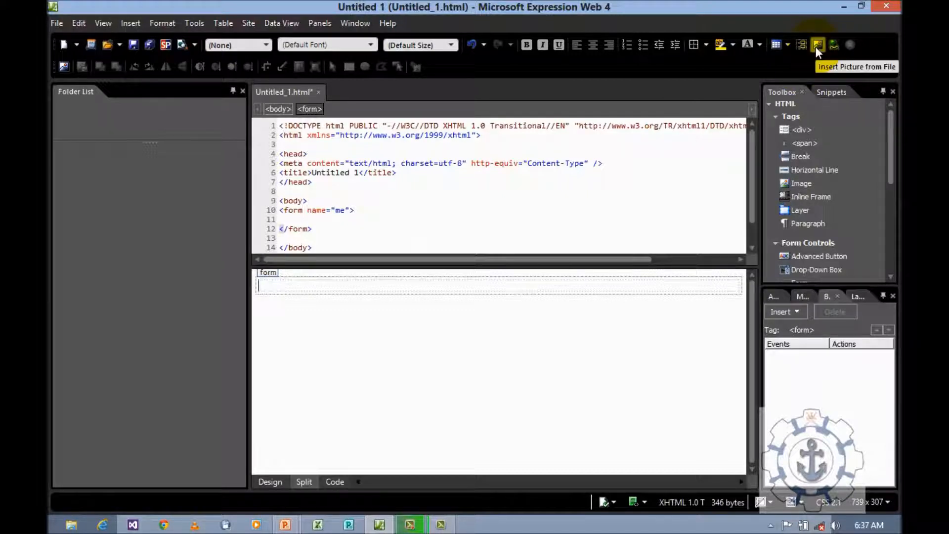
# - Insert the picture logo_new.jpg into the form with alternate text FTI
pyautogui.click(816, 45)
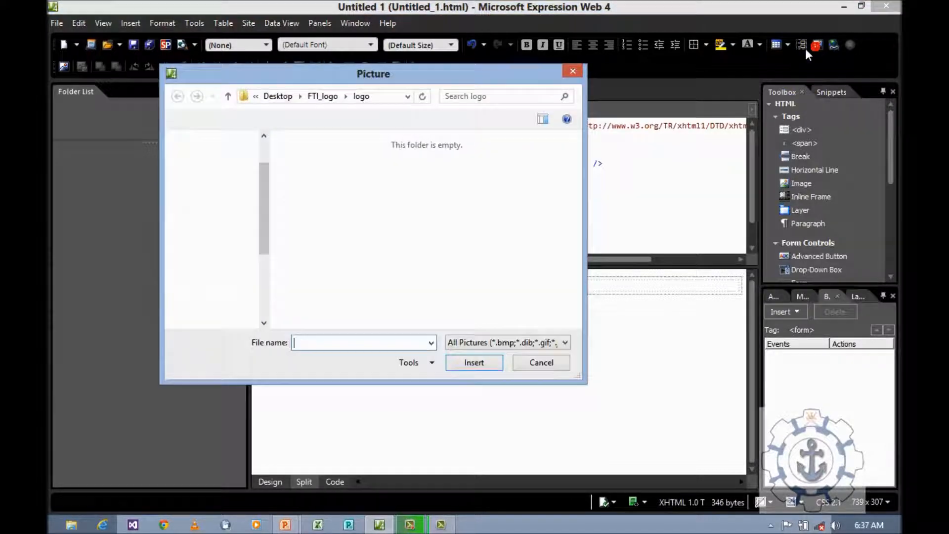
pyautogui.click(475, 193)
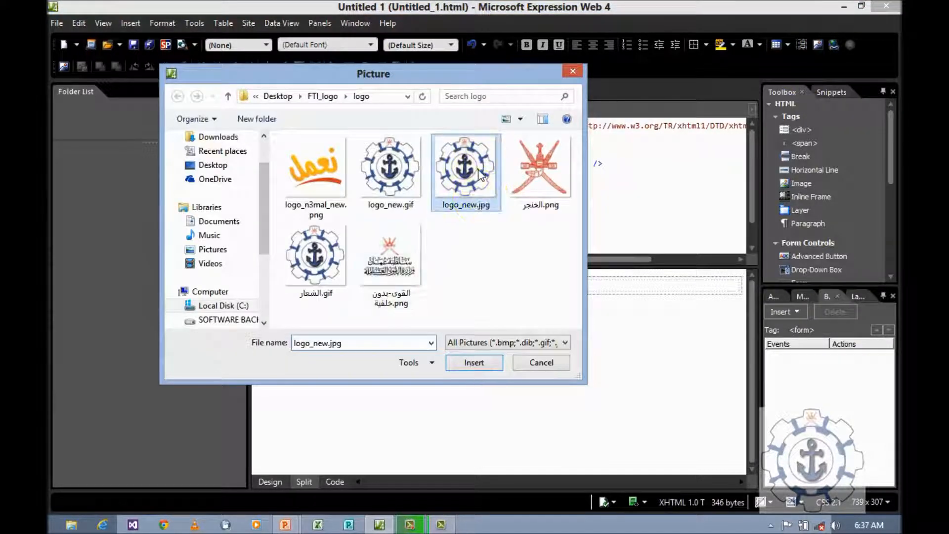
pyautogui.click(475, 364)
pyautogui.click(492, 250)
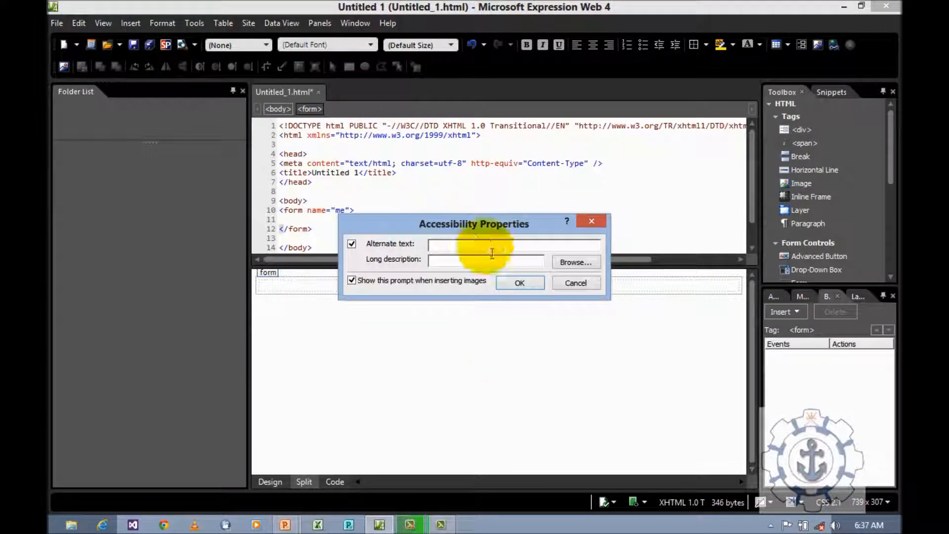
pyautogui.click(445, 246)
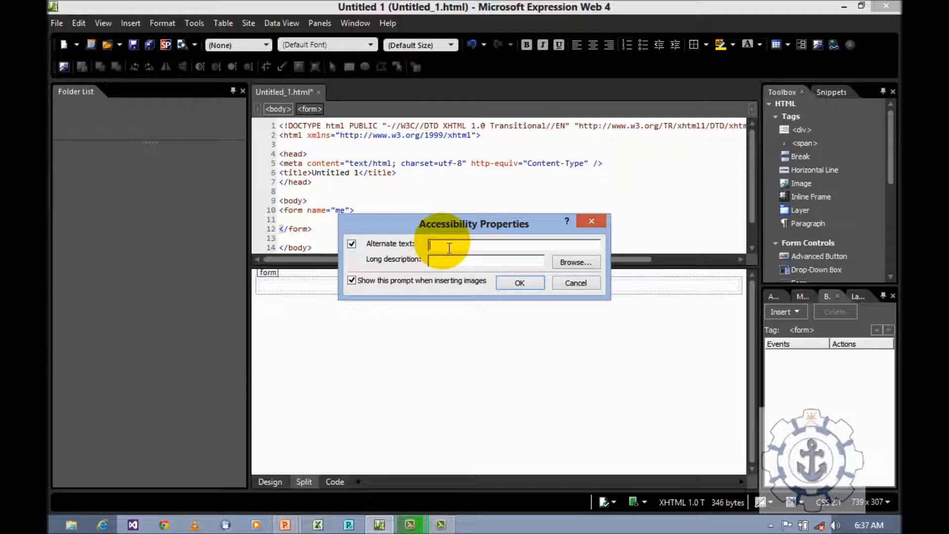
pyautogui.write('FTI')
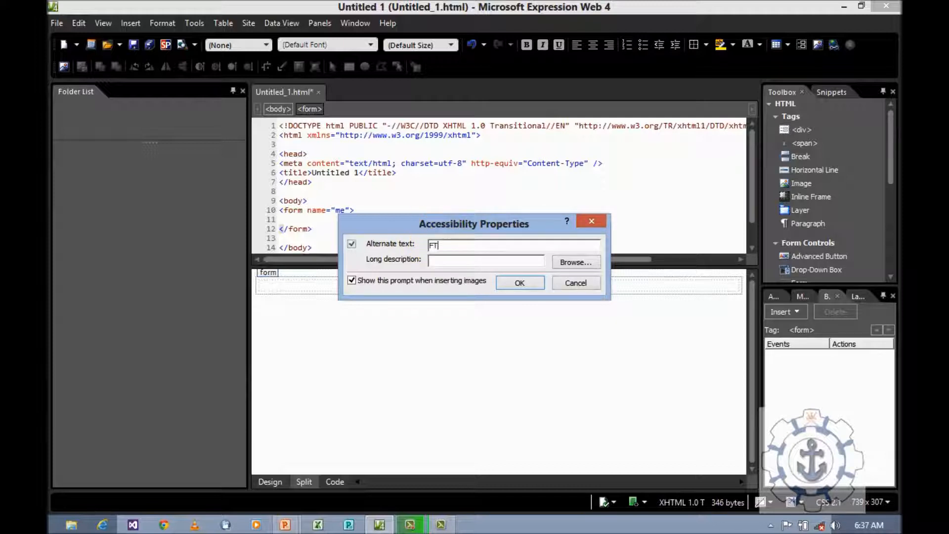
pyautogui.click(509, 288)
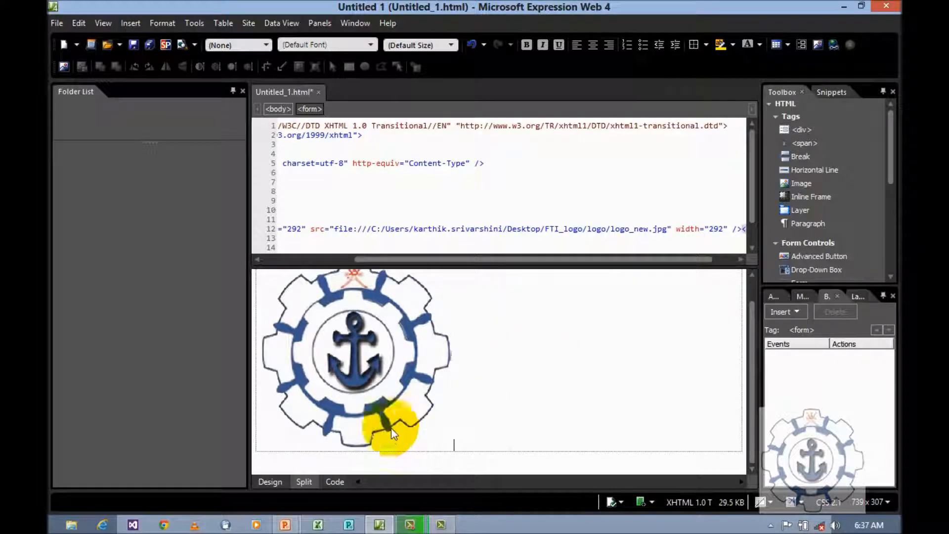
# - Resize the FTI logo down to 97 pixels wide by 61 pixels tall
pyautogui.click(390, 432)
pyautogui.scroll(-1, 376, 430)
pyautogui.moveTo(356, 451); pyautogui.dragTo(346, 332)
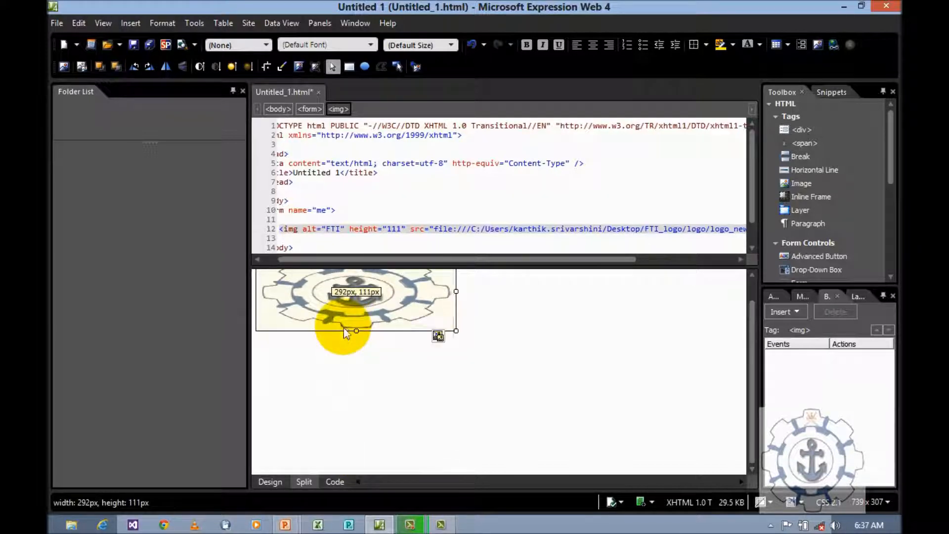
pyautogui.moveTo(456, 316); pyautogui.dragTo(335, 316)
pyautogui.moveTo(293, 355); pyautogui.dragTo(293, 322)
pyautogui.click(311, 303)
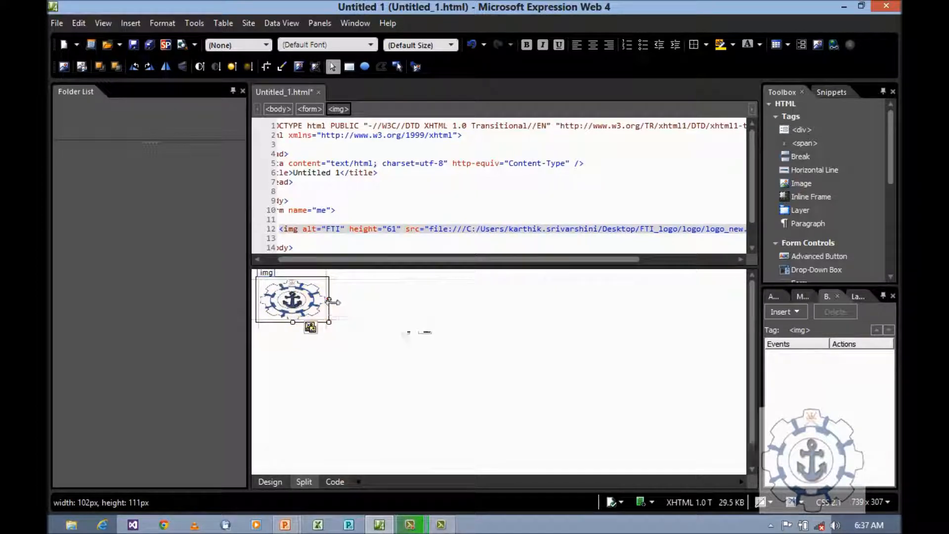
pyautogui.click(434, 321)
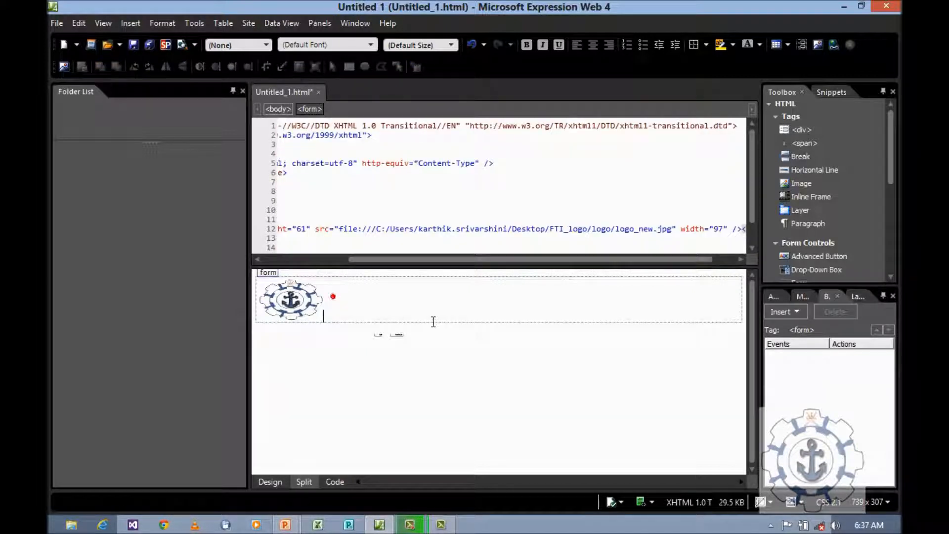
# - Type 'Fishermen Training Institute - Salalah' beside the logo, fixing the typo, and select it
pyautogui.write('Fish')
pyautogui.click(433, 322)
pyautogui.write('ermen Training Institu')
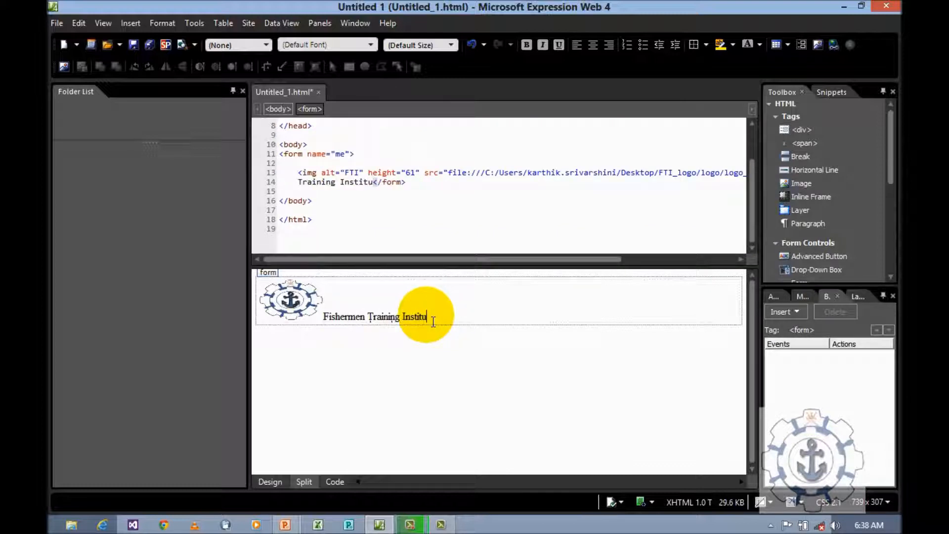
pyautogui.write('te - Salla')
pyautogui.press('BackSpace')
pyautogui.press('BackSpace')
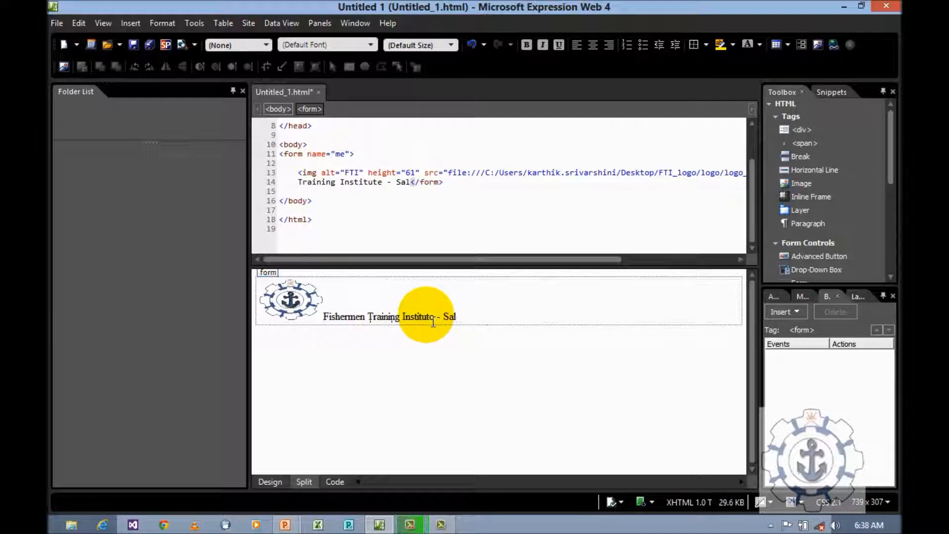
pyautogui.write('alah')
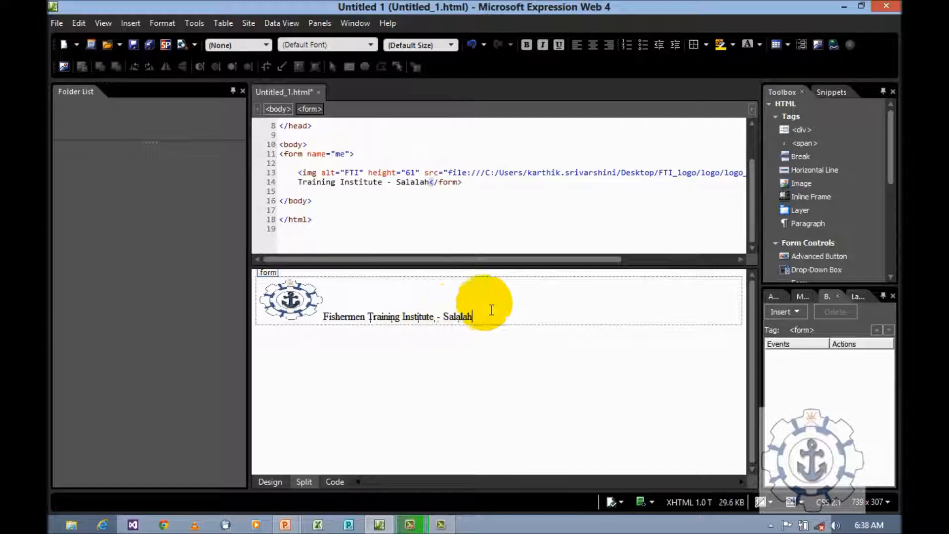
pyautogui.click(328, 318)
pyautogui.moveTo(452, 316); pyautogui.dragTo(483, 317)
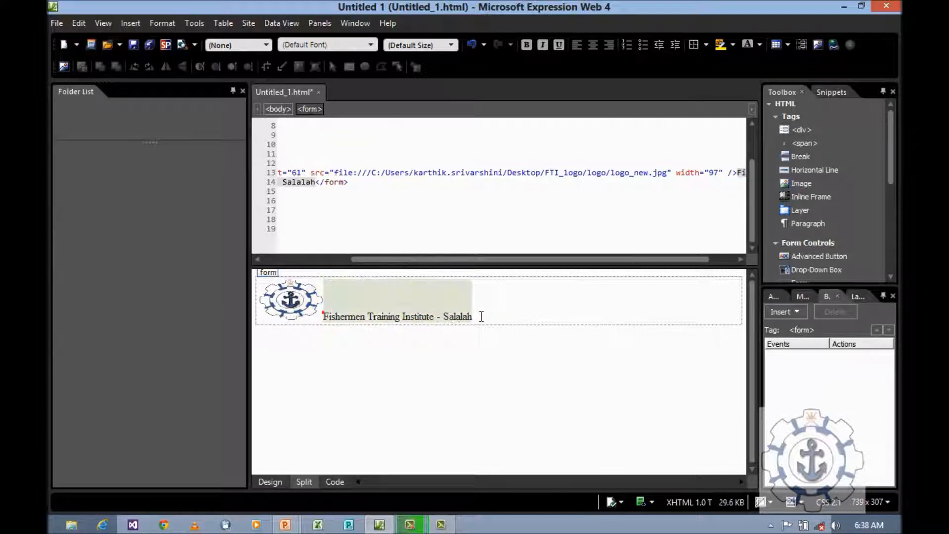
# - Format the heading as xx-large, bold Monotype Corsiva
pyautogui.click(452, 45)
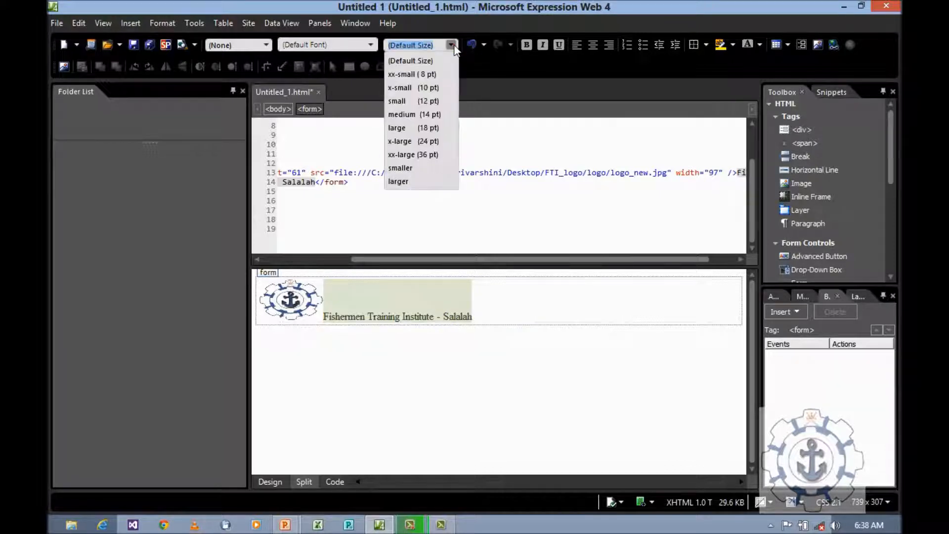
pyautogui.click(436, 155)
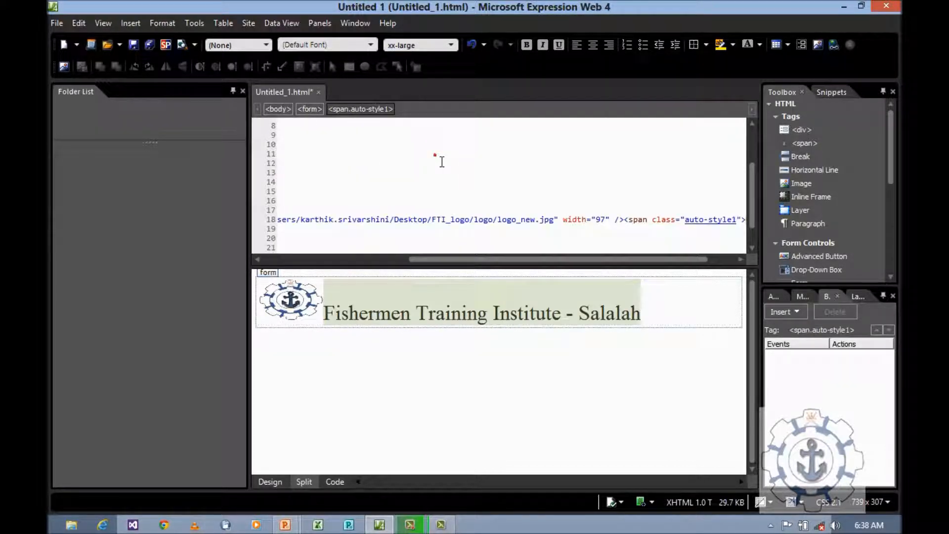
pyautogui.click(351, 45)
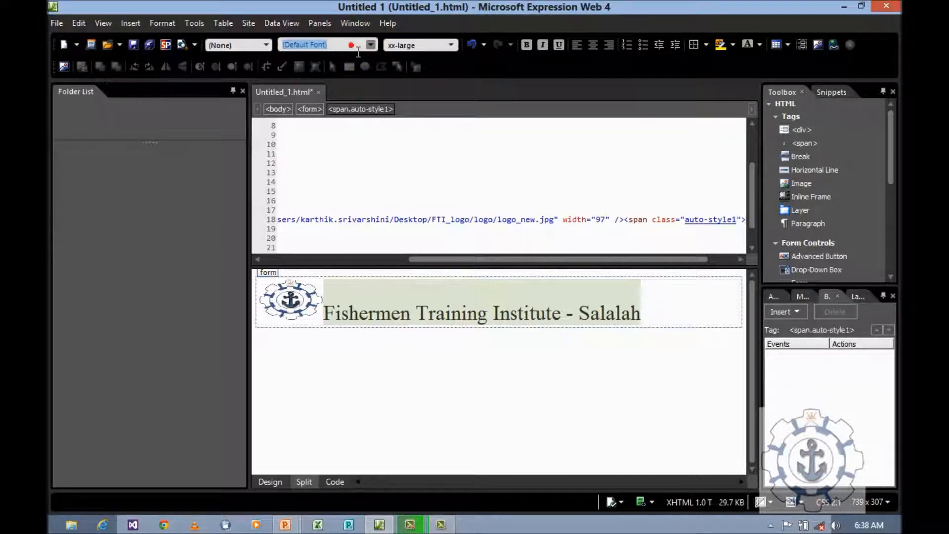
pyautogui.write('Monotype Corsiva')
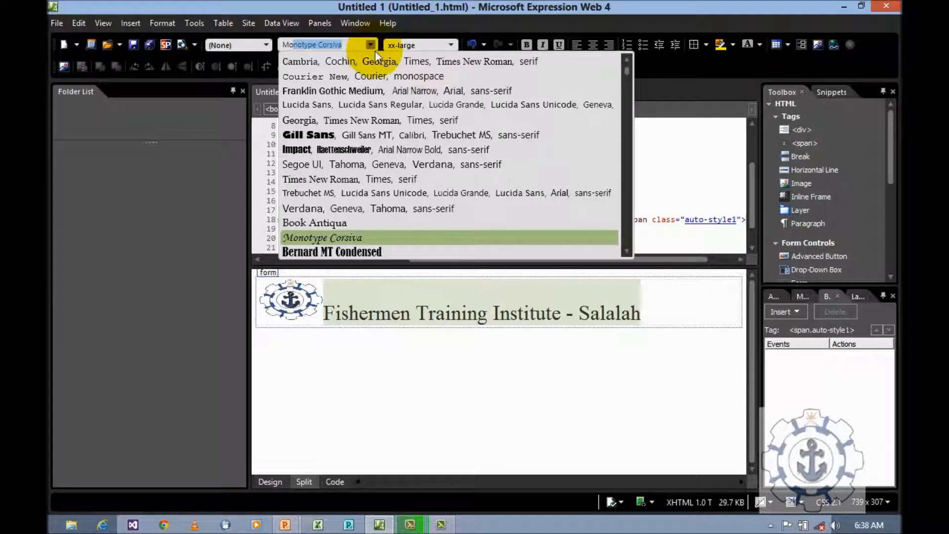
pyautogui.click(345, 238)
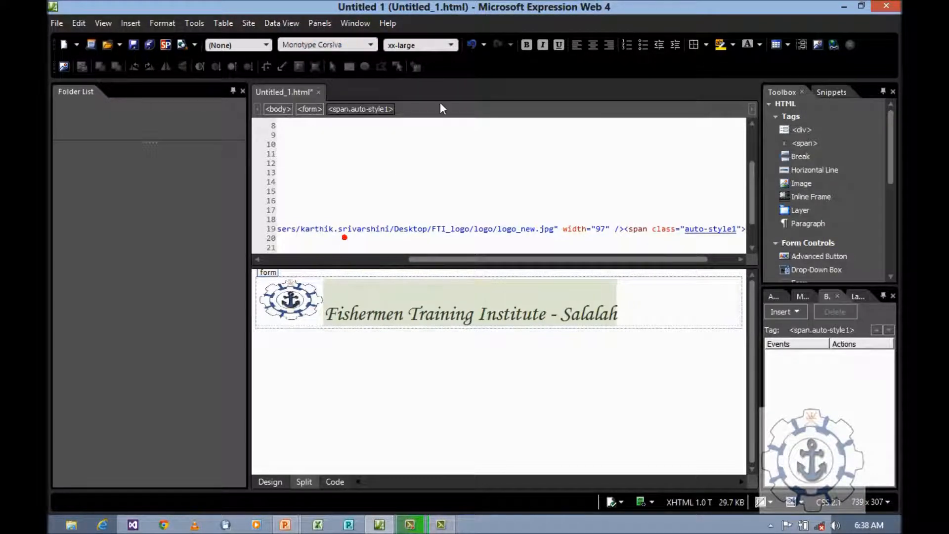
pyautogui.click(526, 45)
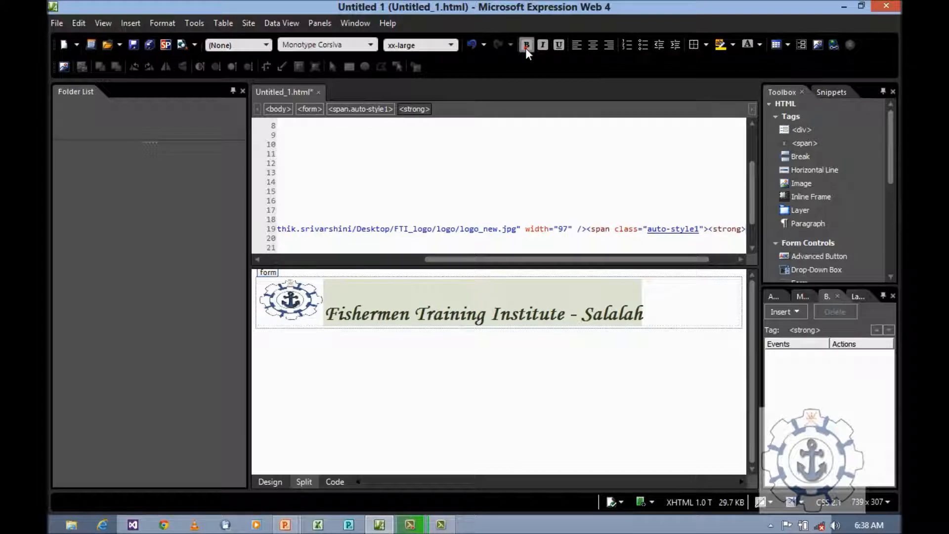
pyautogui.click(701, 315)
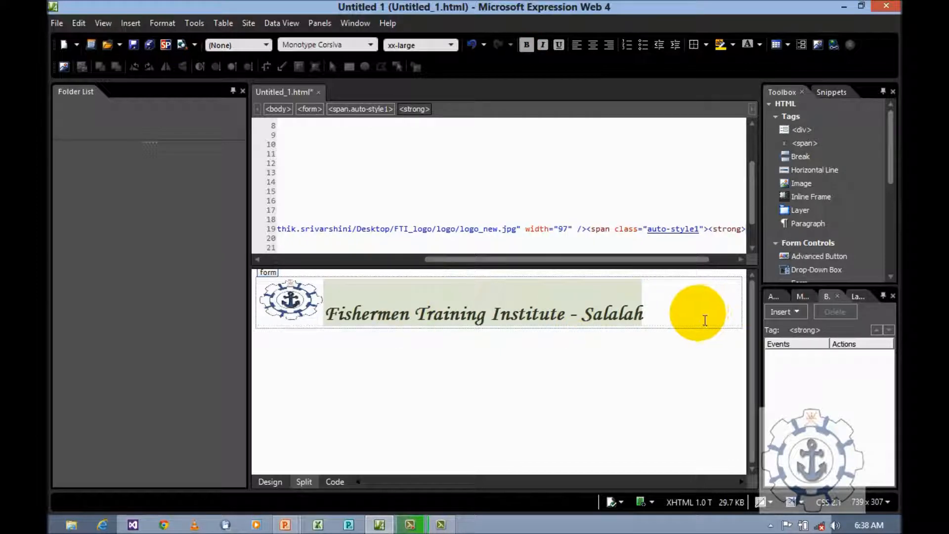
pyautogui.click(658, 360)
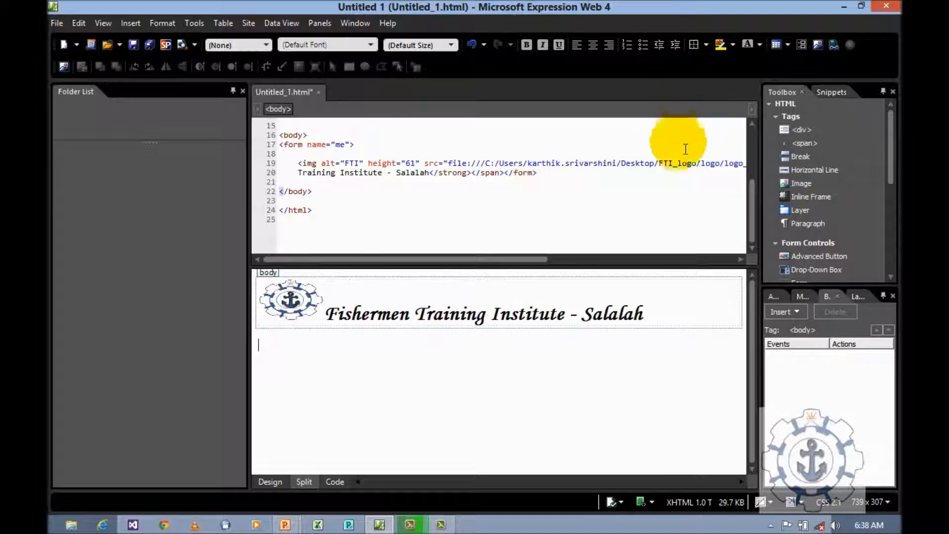
# - Insert a 100%-width, 2-column table below the heading and select its first row
pyautogui.click(788, 45)
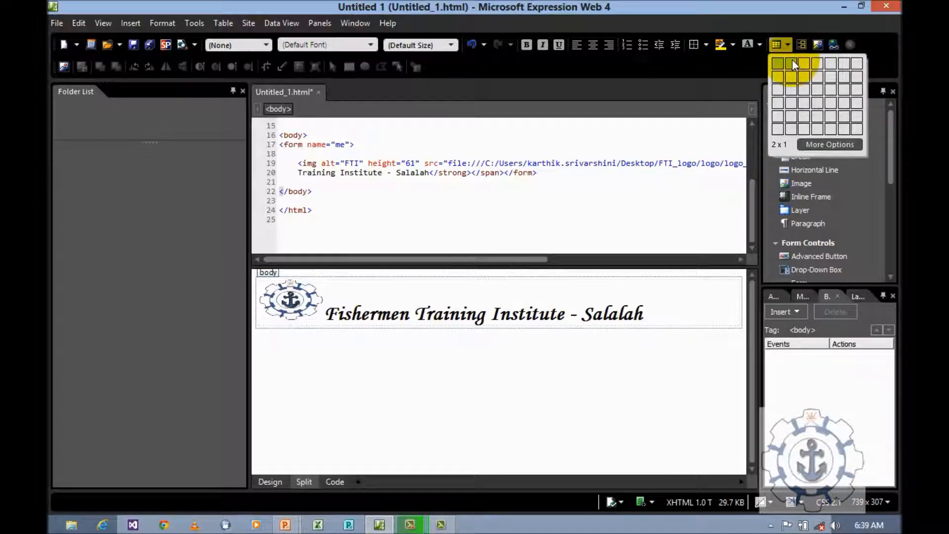
pyautogui.click(791, 99)
pyautogui.click(524, 355)
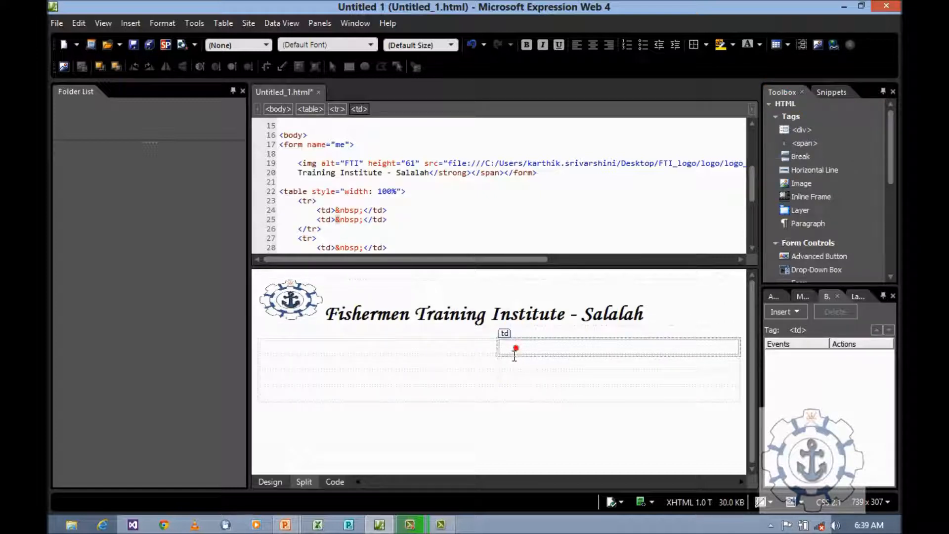
pyautogui.moveTo(515, 354); pyautogui.dragTo(484, 354)
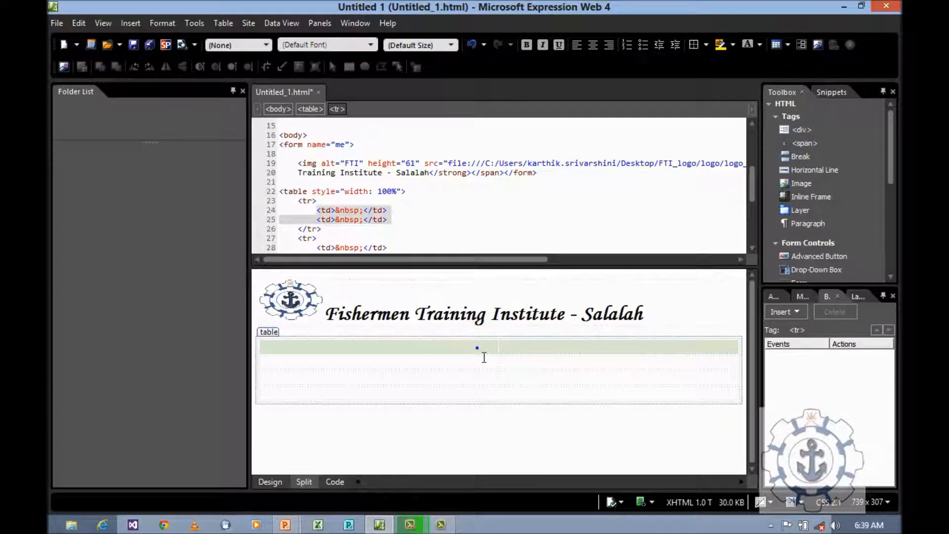
# - Merge the first row's two cells into one cell with colspan 2
pyautogui.rightClick(485, 355)
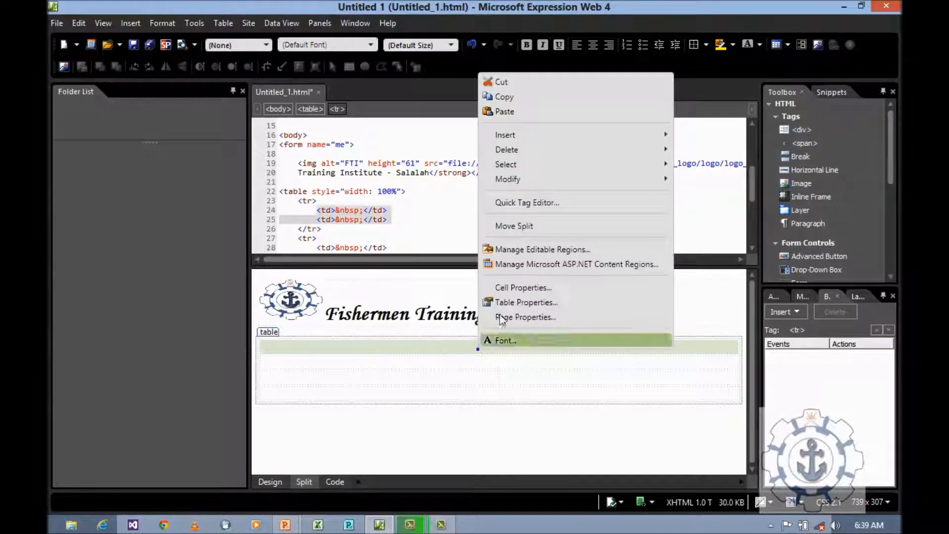
pyautogui.moveTo(521, 183)
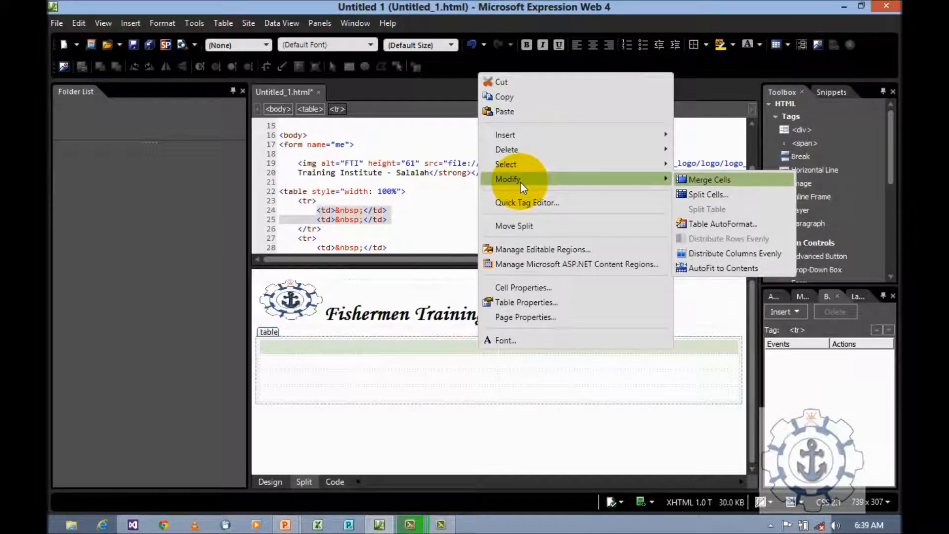
pyautogui.click(697, 180)
pyautogui.click(545, 350)
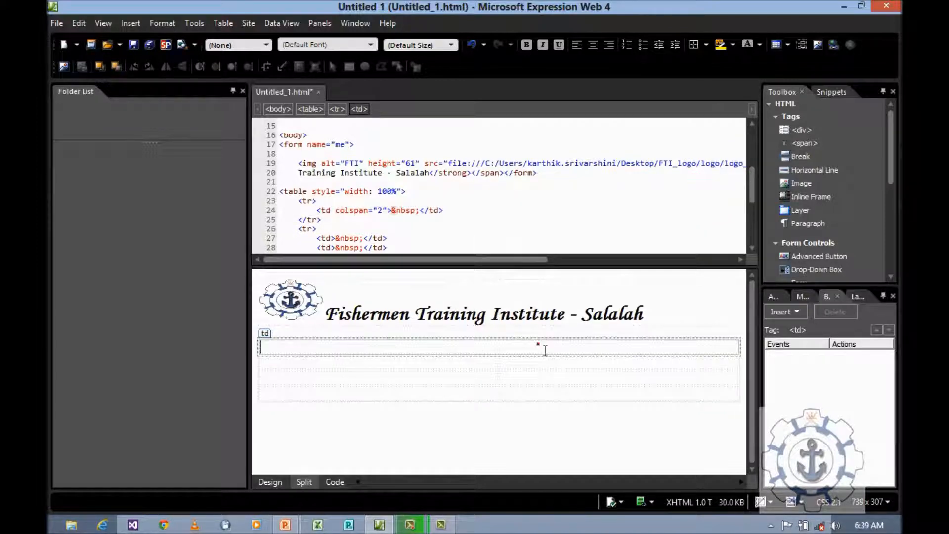
# - Type 'Fishermen Training Institute - Book Fair Registration' in the merged cell and select it
pyautogui.write('Regis')
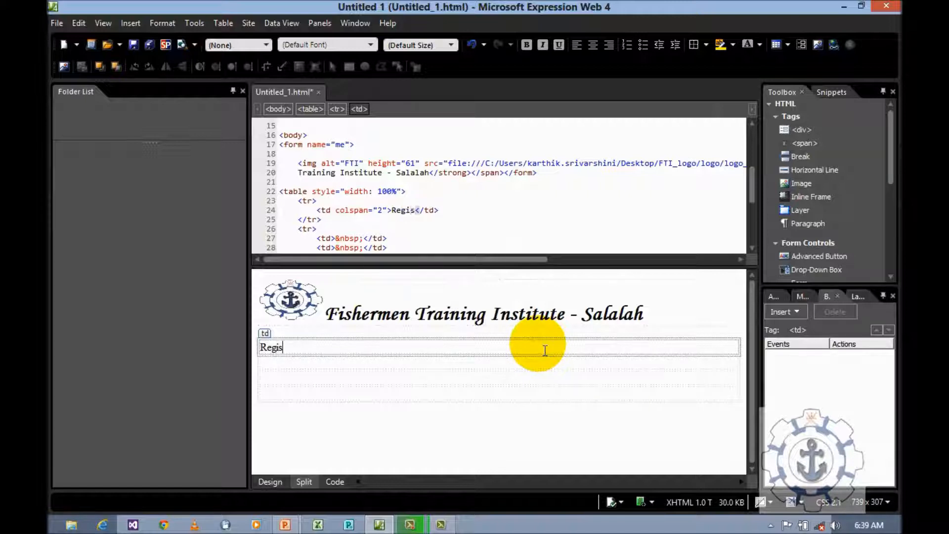
pyautogui.write('tration')
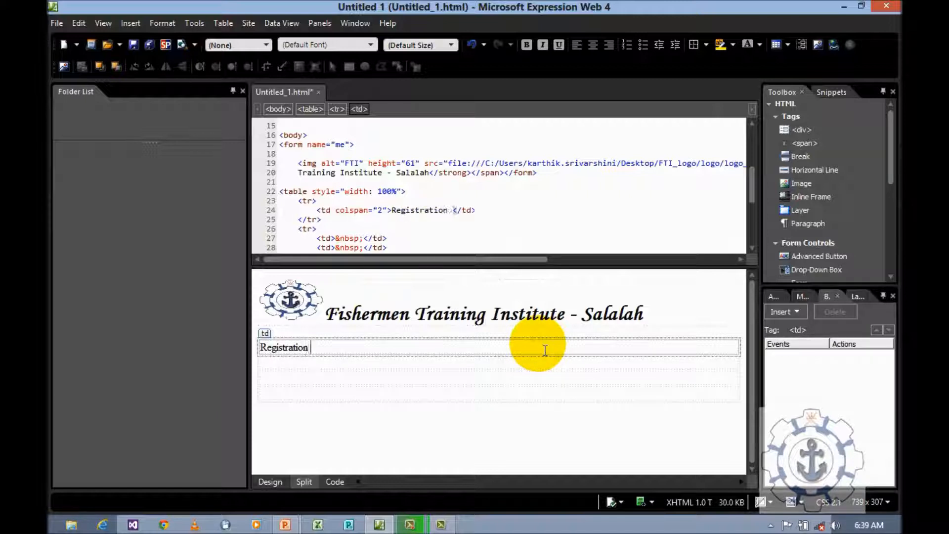
pyautogui.press('Left')
pyautogui.press('Left')
pyautogui.press('Left')
pyautogui.press('Left')
pyautogui.press('Left')
pyautogui.press('Left')
pyautogui.press('Left')
pyautogui.click(545, 350)
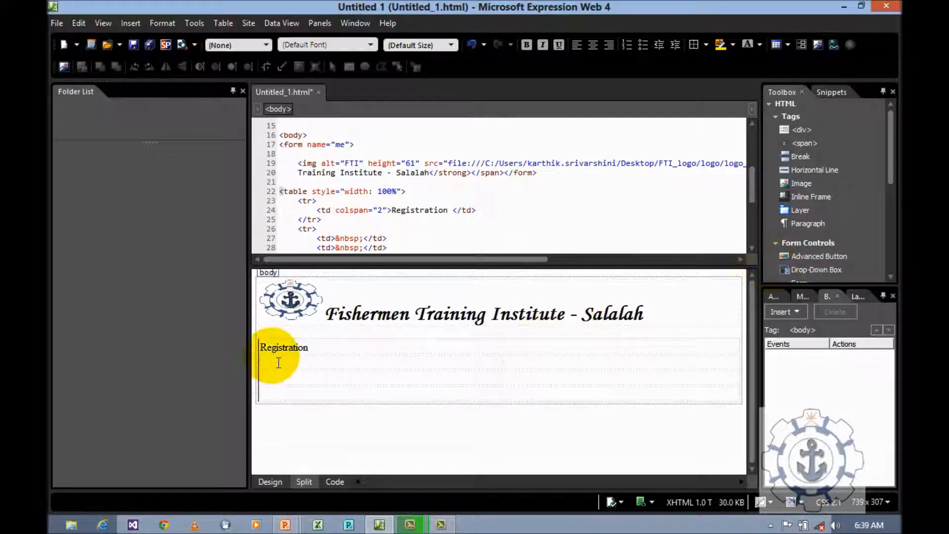
pyautogui.click(261, 349)
pyautogui.write('Fishermen Training Institute ')
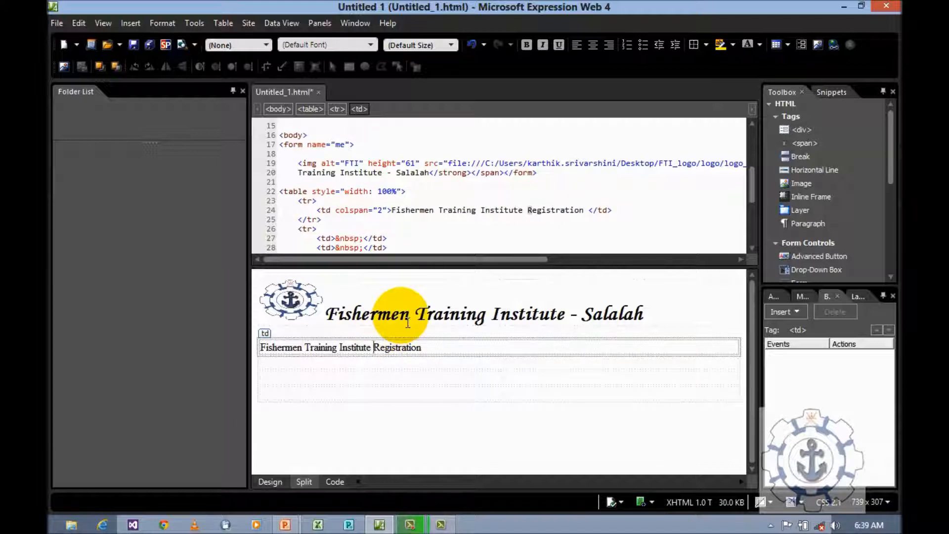
pyautogui.write('- B')
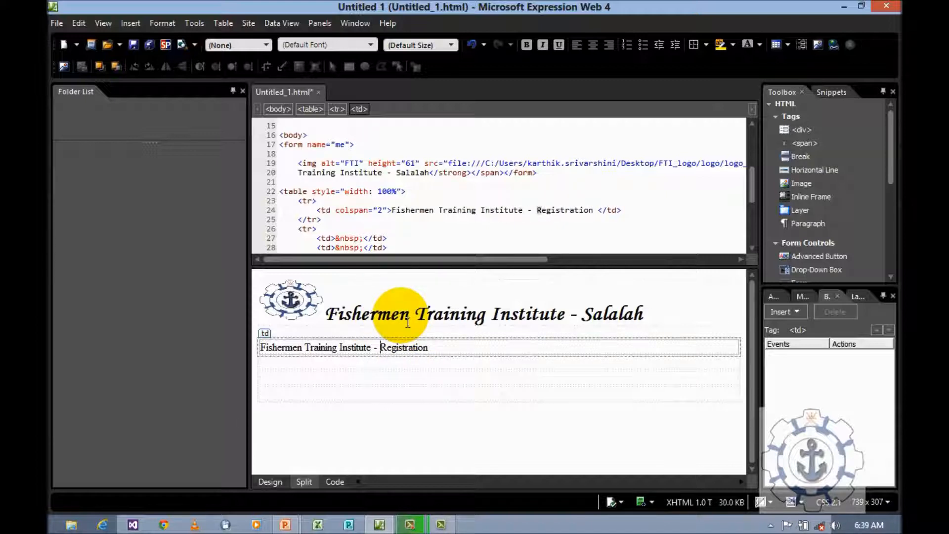
pyautogui.write('ook ')
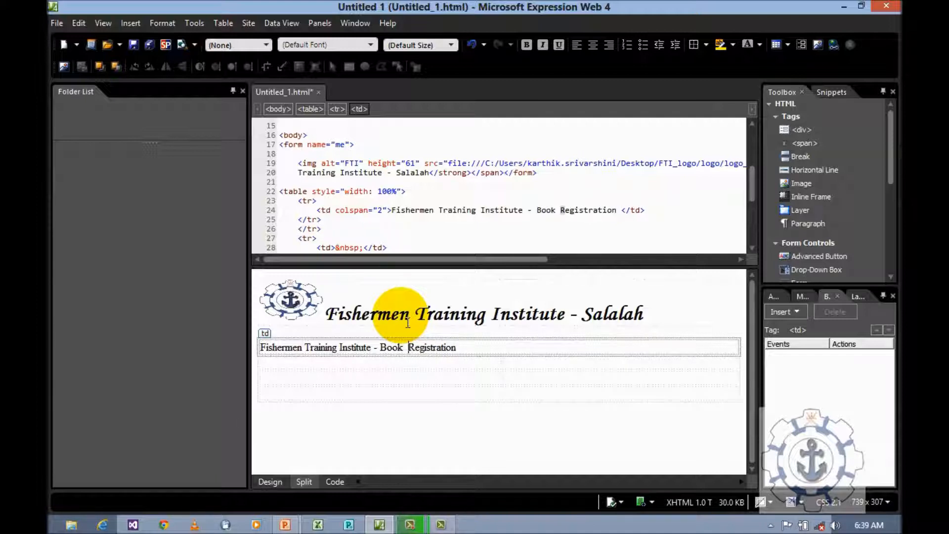
pyautogui.write('fair')
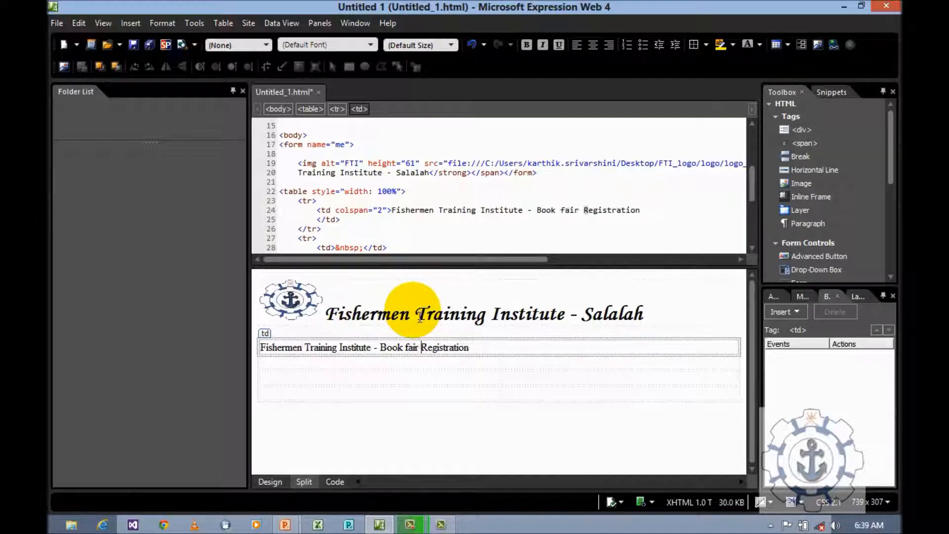
pyautogui.press('BackSpace')
pyautogui.press('BackSpace')
pyautogui.press('BackSpace')
pyautogui.press('BackSpace')
pyautogui.press('BackSpace')
pyautogui.write('Fair')
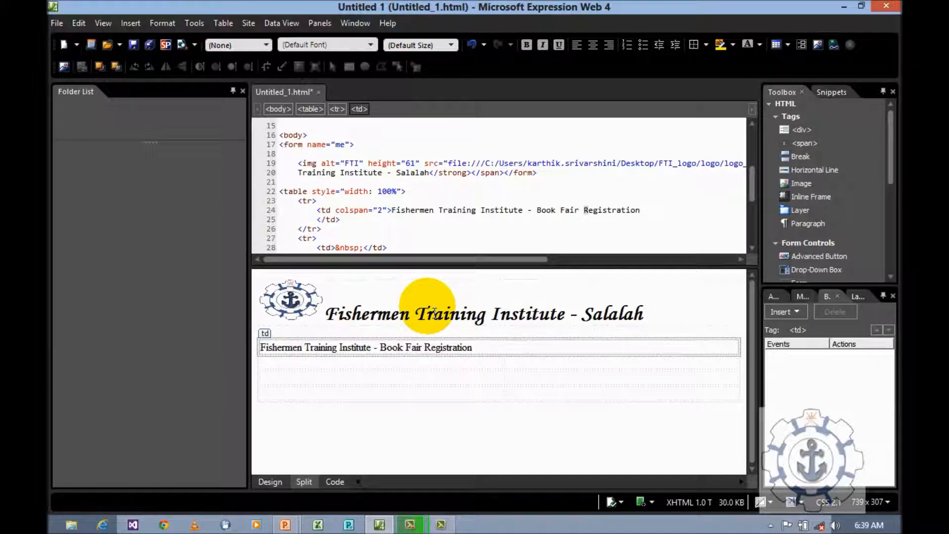
pyautogui.moveTo(475, 349); pyautogui.dragTo(271, 351)
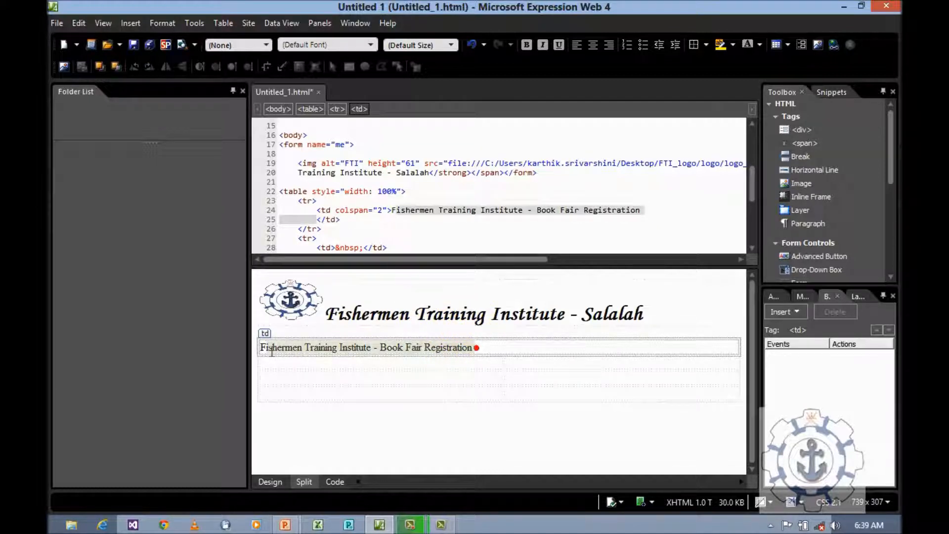
# - Set the Book Fair Registration title to large font size, bold, and centre alignment
pyautogui.click(451, 46)
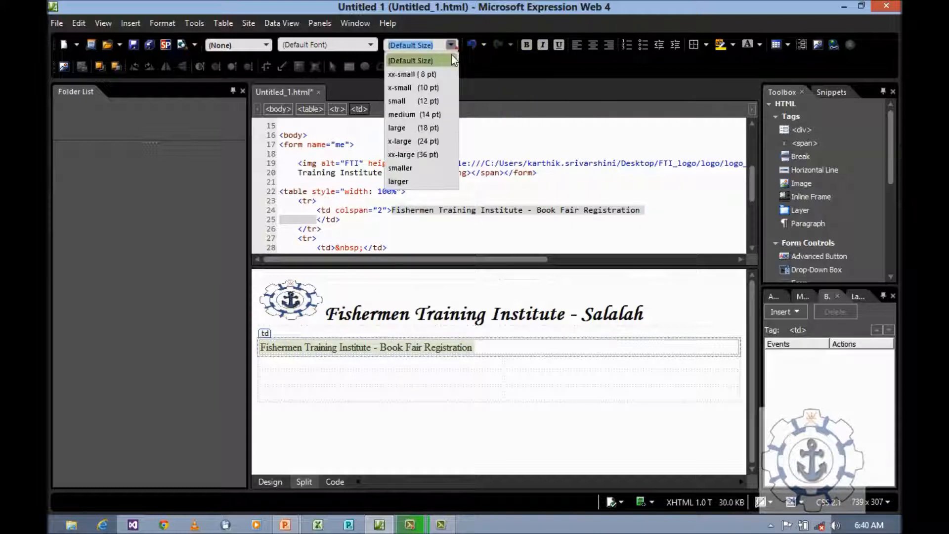
pyautogui.click(443, 127)
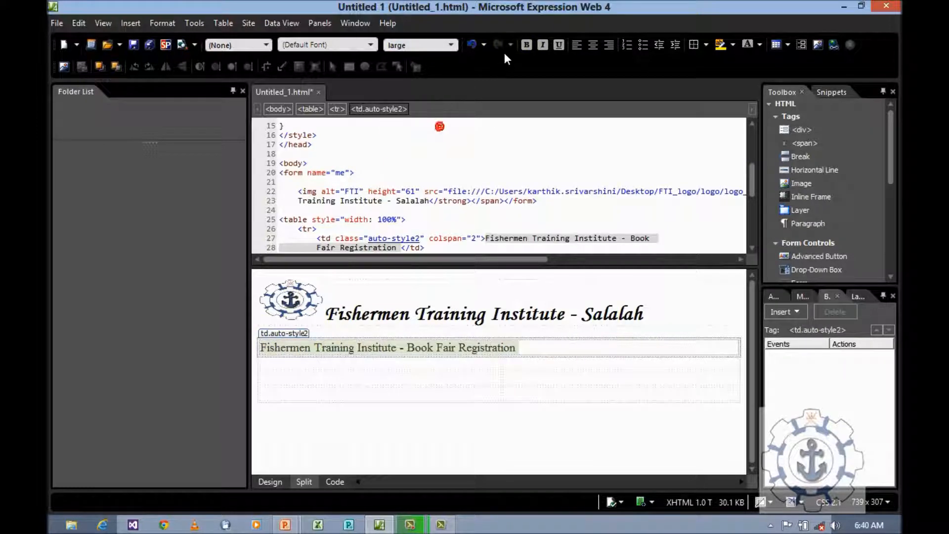
pyautogui.click(527, 45)
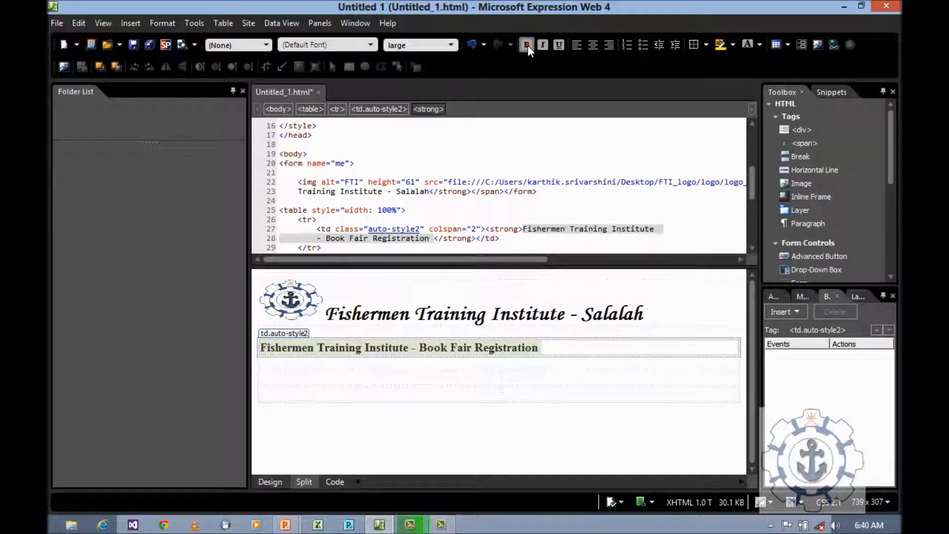
pyautogui.click(594, 45)
pyautogui.click(660, 354)
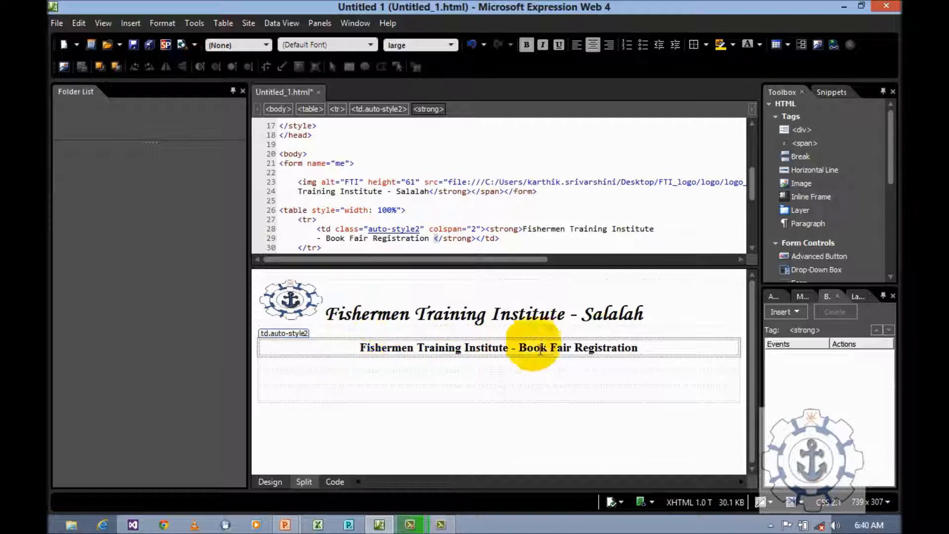
# - Select the merged title cell and give it a dark teal background
pyautogui.rightClick(639, 349)
pyautogui.moveTo(678, 149)
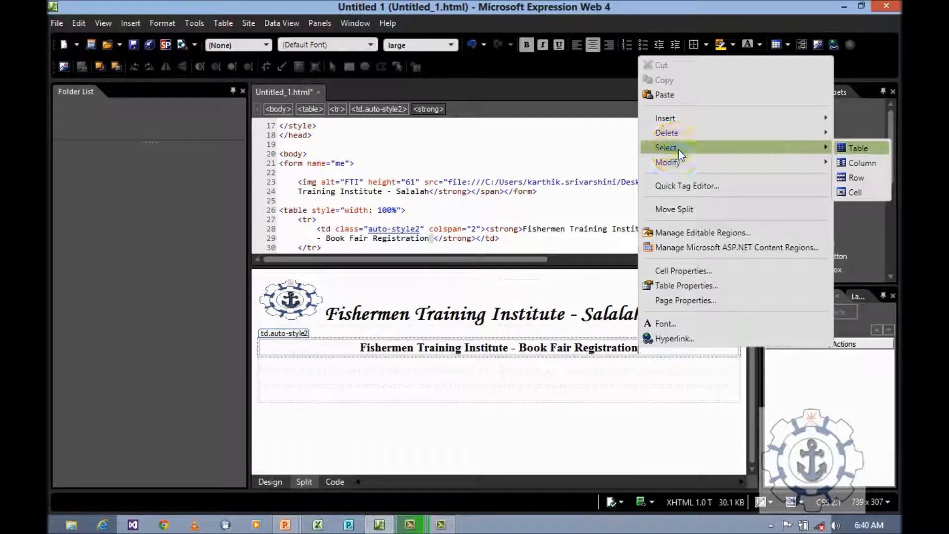
pyautogui.click(849, 177)
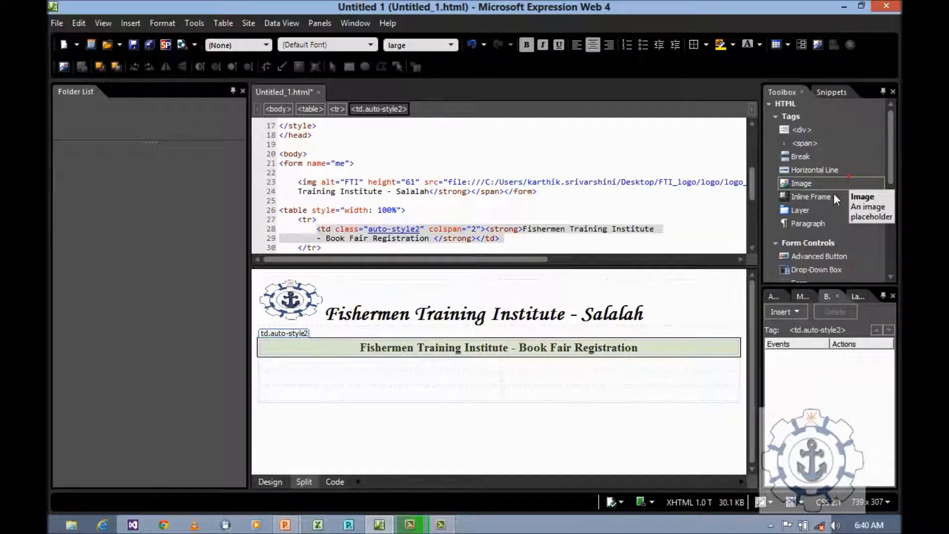
pyautogui.click(733, 45)
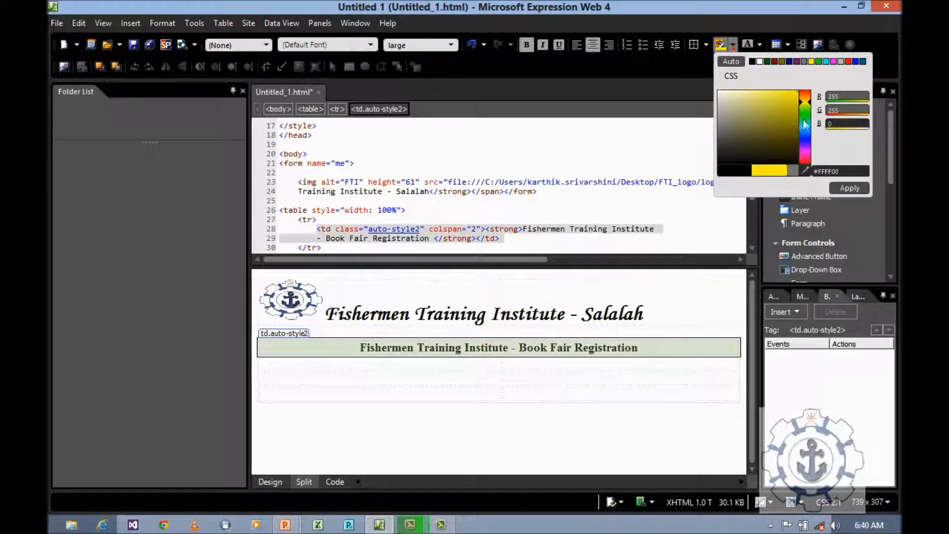
pyautogui.moveTo(808, 103); pyautogui.dragTo(806, 114)
pyautogui.click(746, 114)
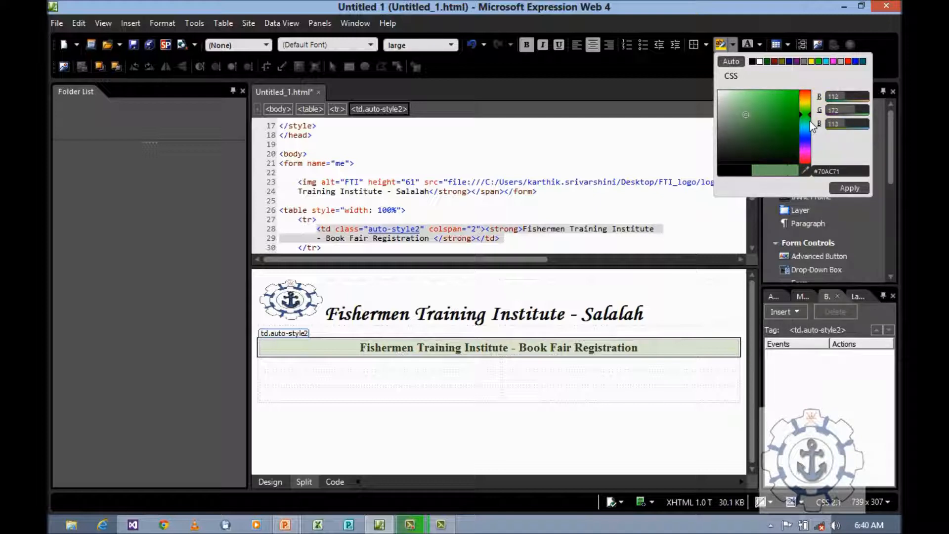
pyautogui.click(810, 123)
pyautogui.click(758, 127)
pyautogui.click(847, 189)
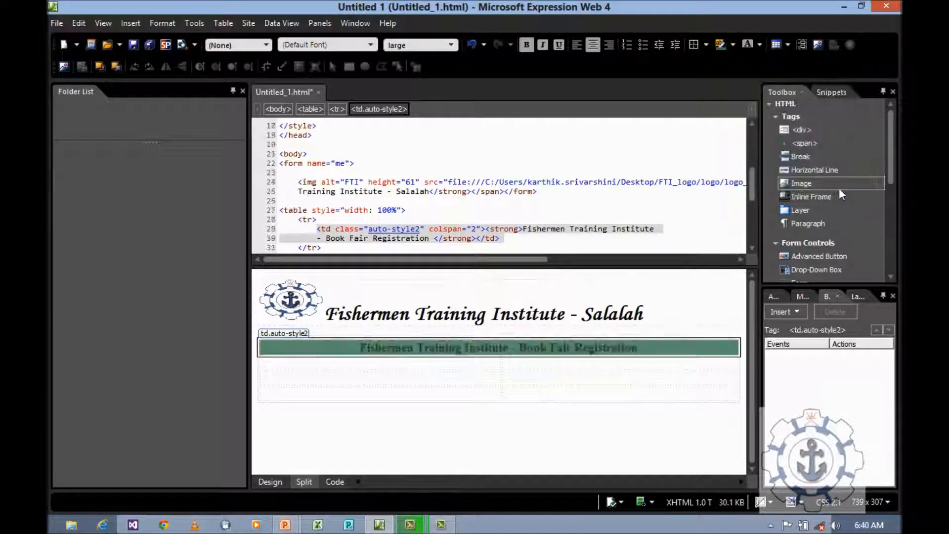
# - Change the registration title text colour to white
pyautogui.click(635, 348)
pyautogui.moveTo(658, 380); pyautogui.dragTo(361, 349)
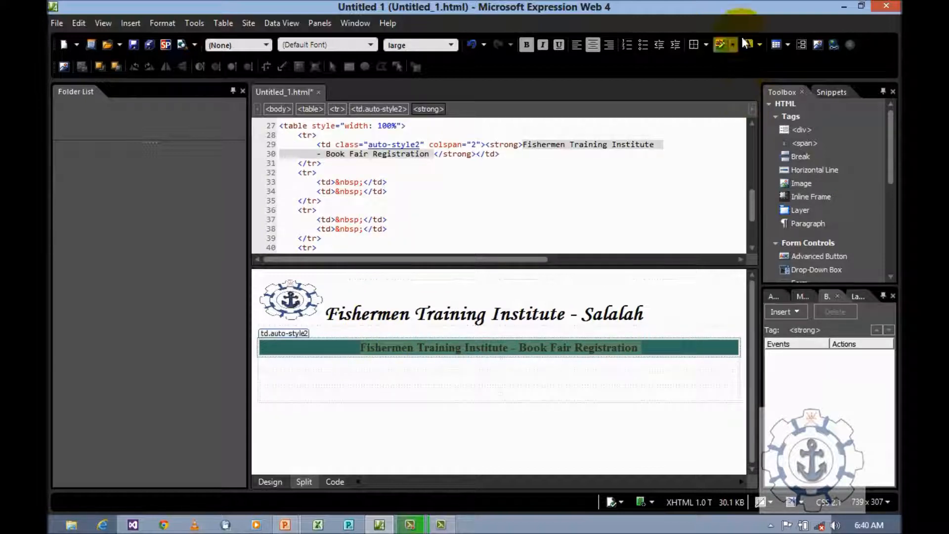
pyautogui.click(760, 44)
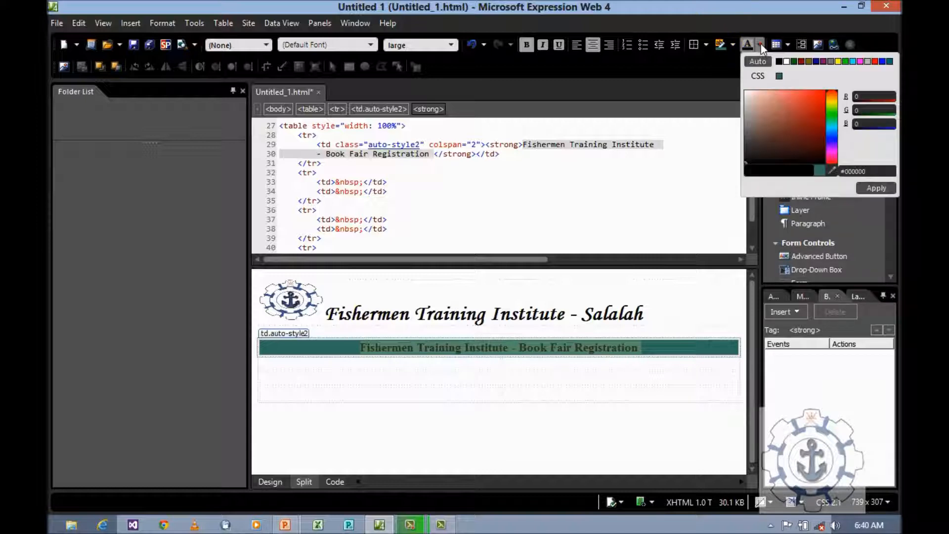
pyautogui.click(786, 61)
pyautogui.click(882, 188)
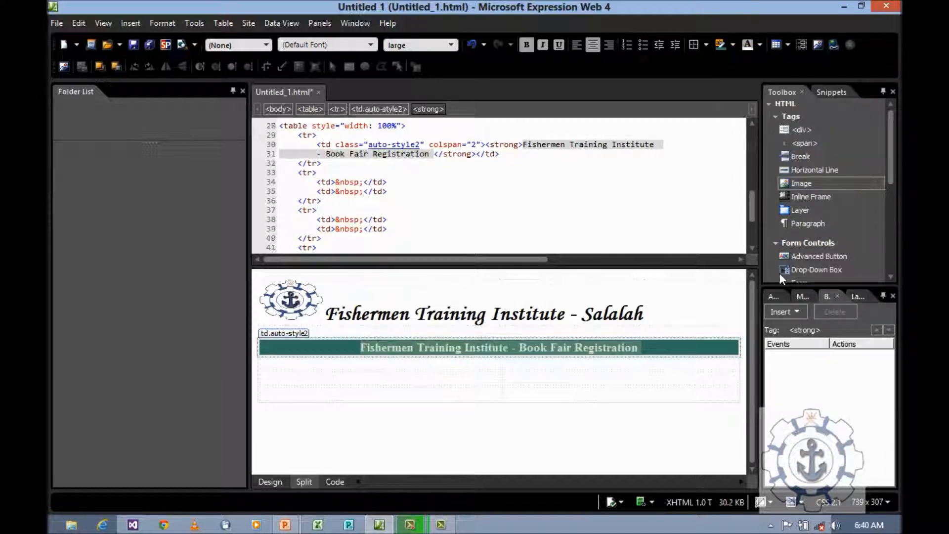
pyautogui.click(689, 373)
pyautogui.click(485, 369)
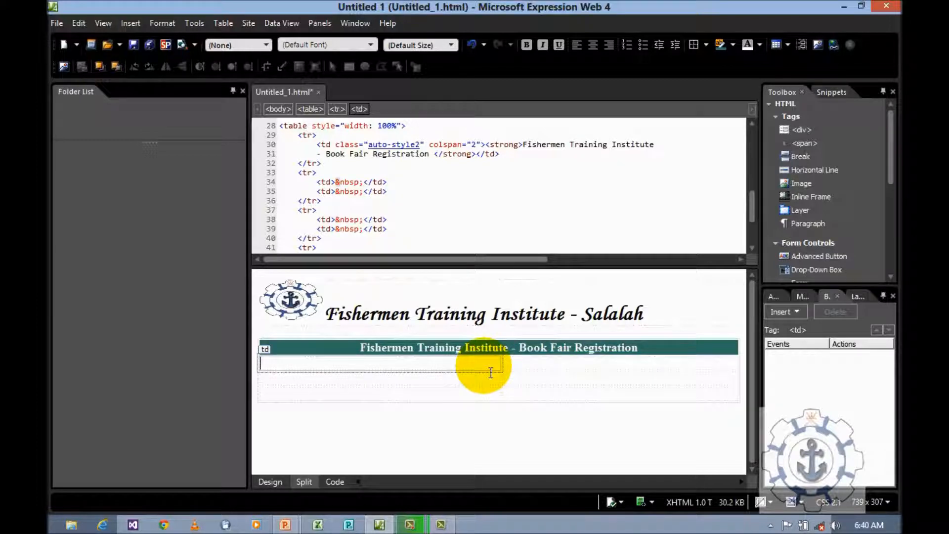
# - Label the second row 'First Name', widen the first column to 372px, and bring Form Controls into view in the Toolbox
pyautogui.write('First Name')
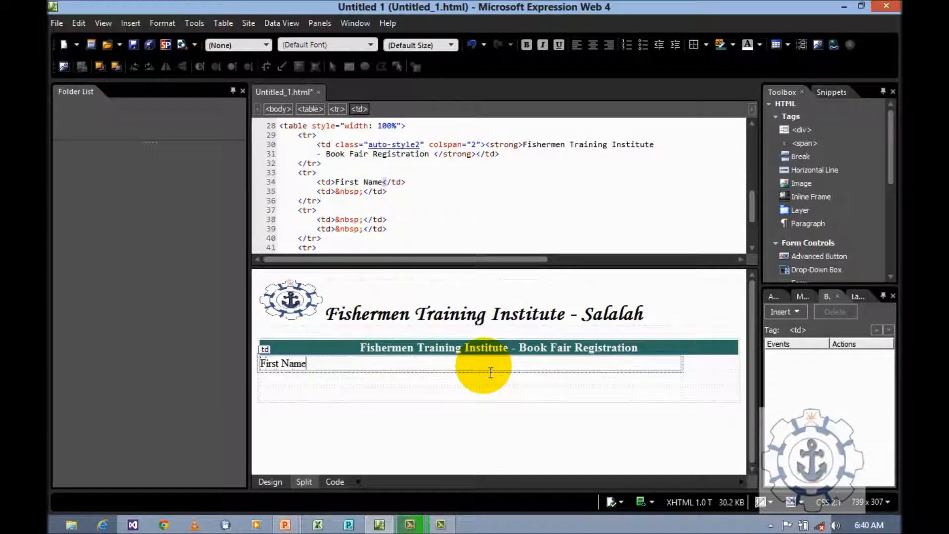
pyautogui.moveTo(683, 364); pyautogui.dragTo(544, 369)
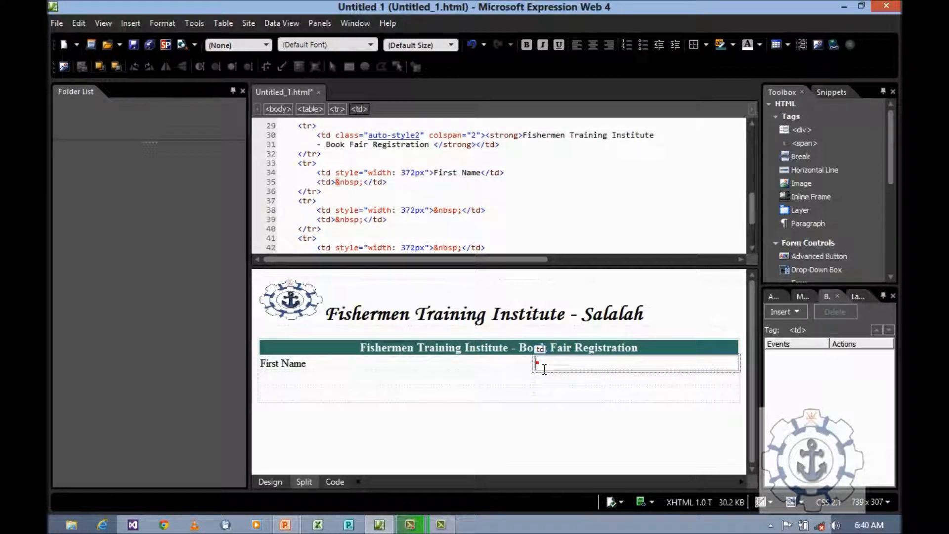
pyautogui.moveTo(889, 165); pyautogui.dragTo(890, 248)
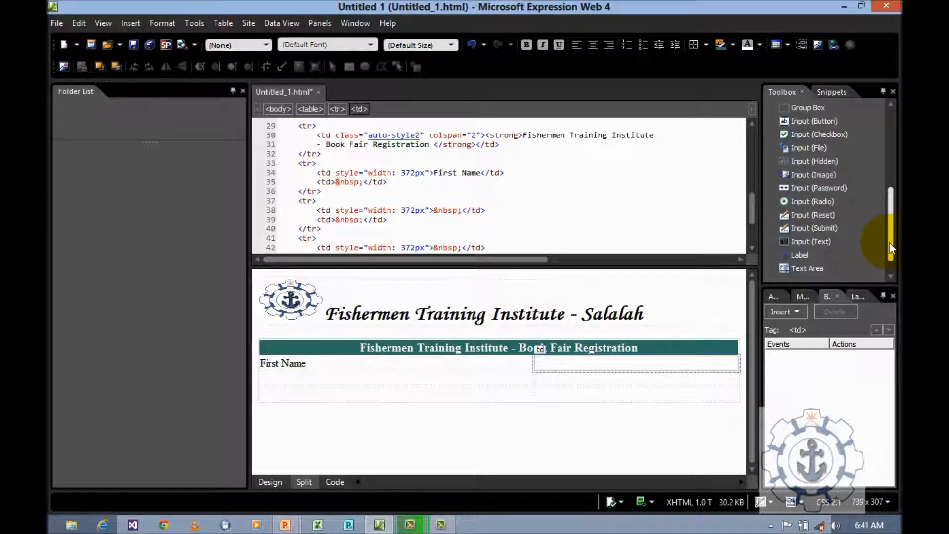
# - Insert a text box (Text1) into the cell beside First Name
pyautogui.doubleClick(811, 241)
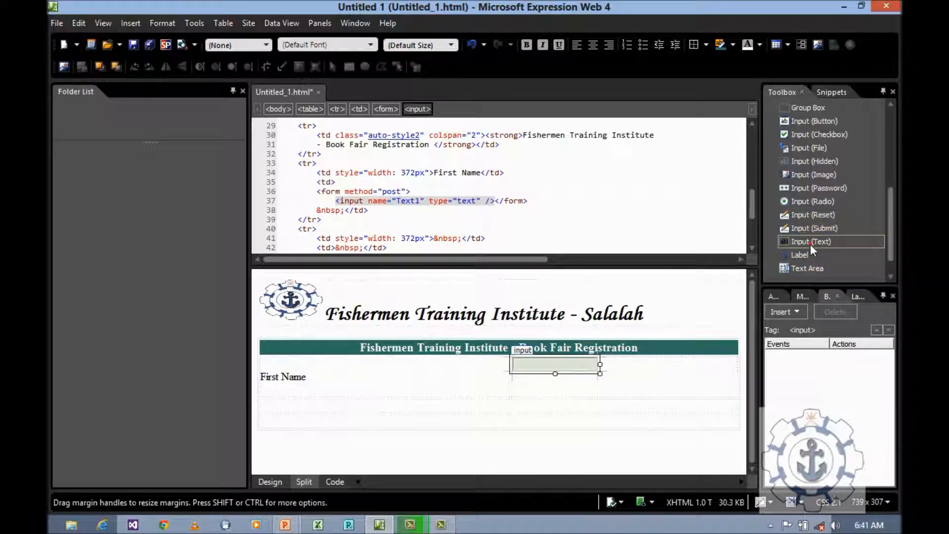
pyautogui.click(635, 372)
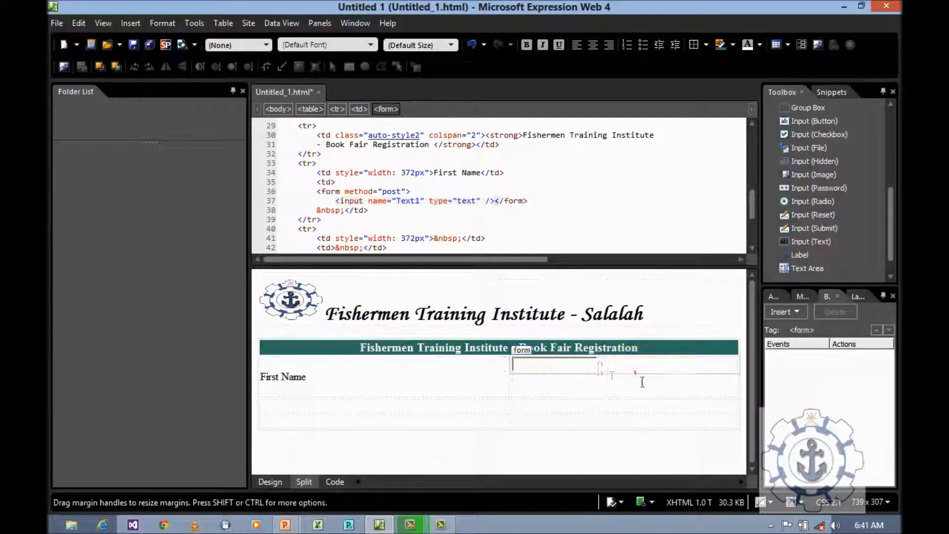
pyautogui.click(611, 384)
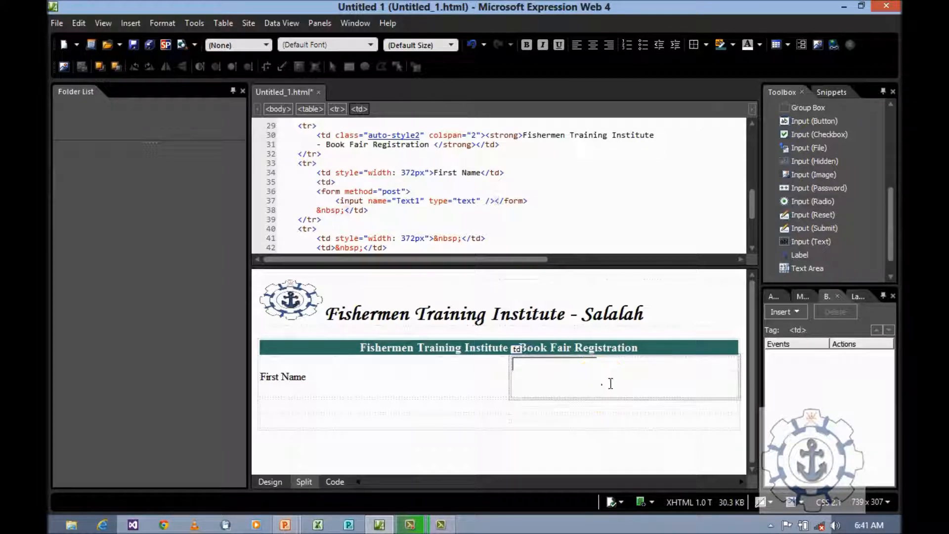
pyautogui.click(614, 371)
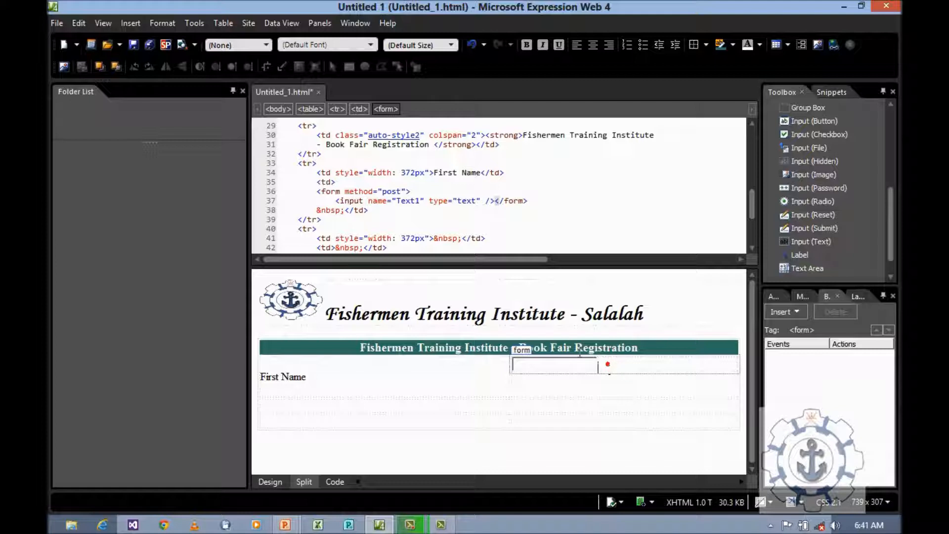
# - In Code view, delete the <form method="post"> and </form> tags around the text box
pyautogui.click(752, 199)
pyautogui.moveTo(752, 198); pyautogui.dragTo(749, 203)
pyautogui.moveTo(414, 170); pyautogui.dragTo(322, 170)
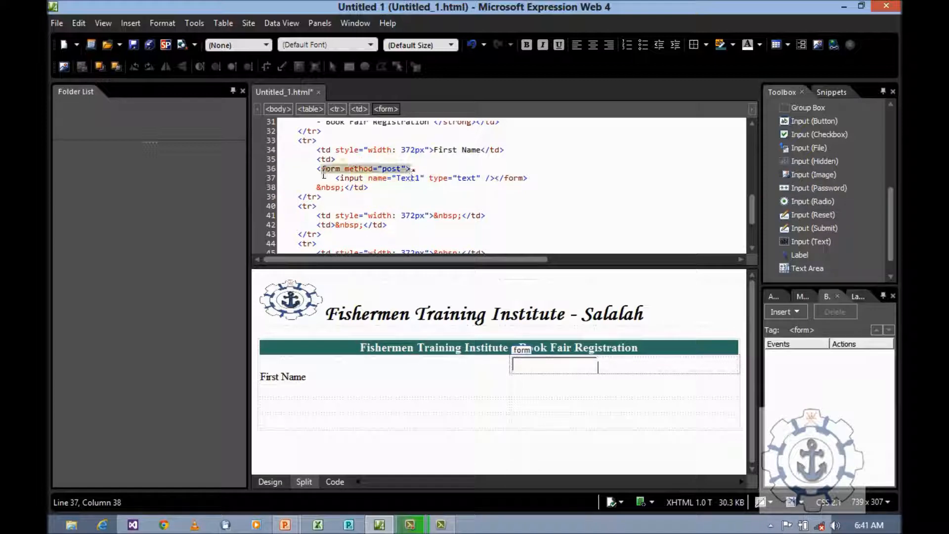
pyautogui.press('Delete')
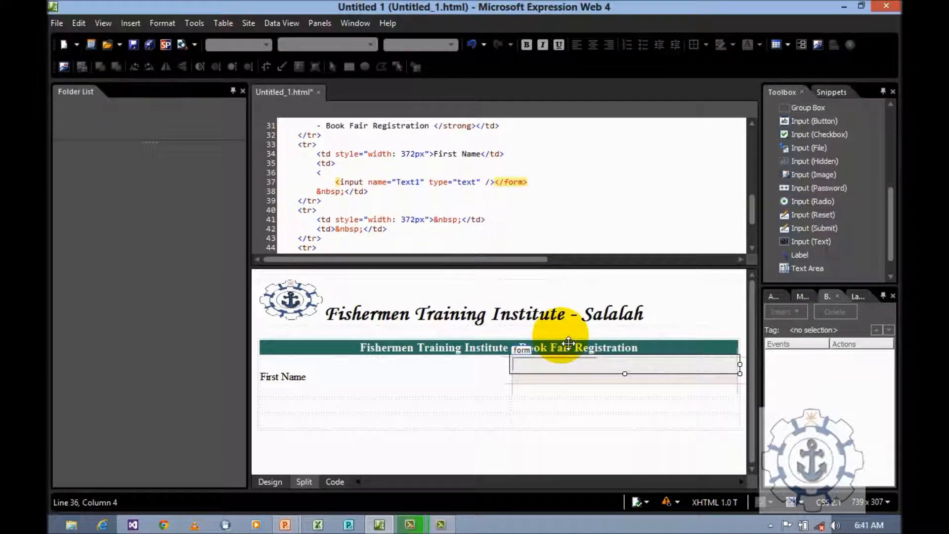
pyautogui.click(497, 182)
pyautogui.moveTo(496, 182); pyautogui.dragTo(535, 186)
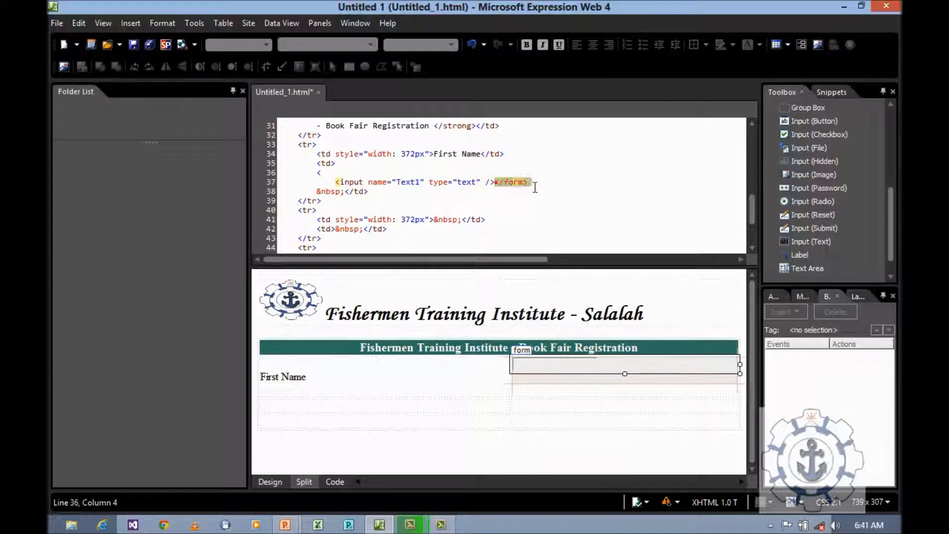
pyautogui.scroll(1, 536, 187)
pyautogui.press('Delete')
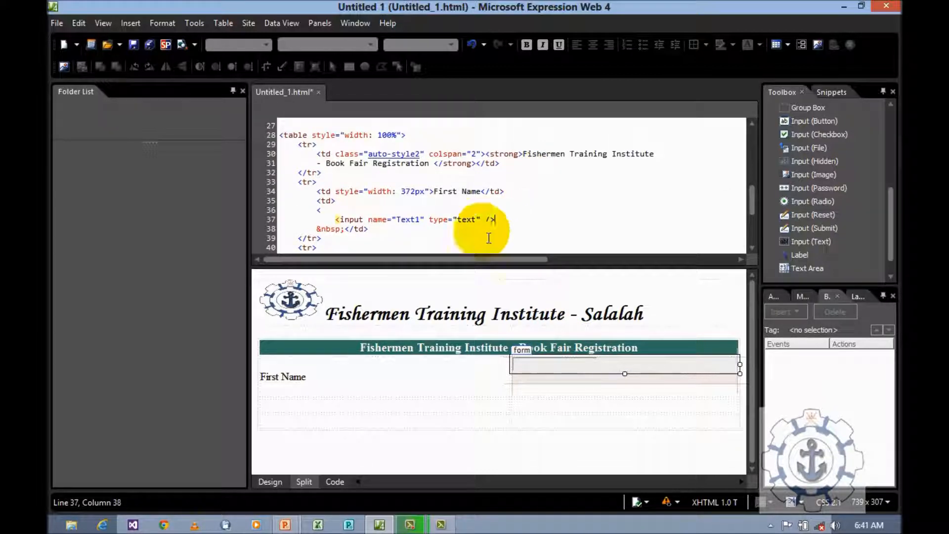
# - Remove the stray '<' left in the cell and move to the next row
pyautogui.click(565, 397)
pyautogui.click(563, 392)
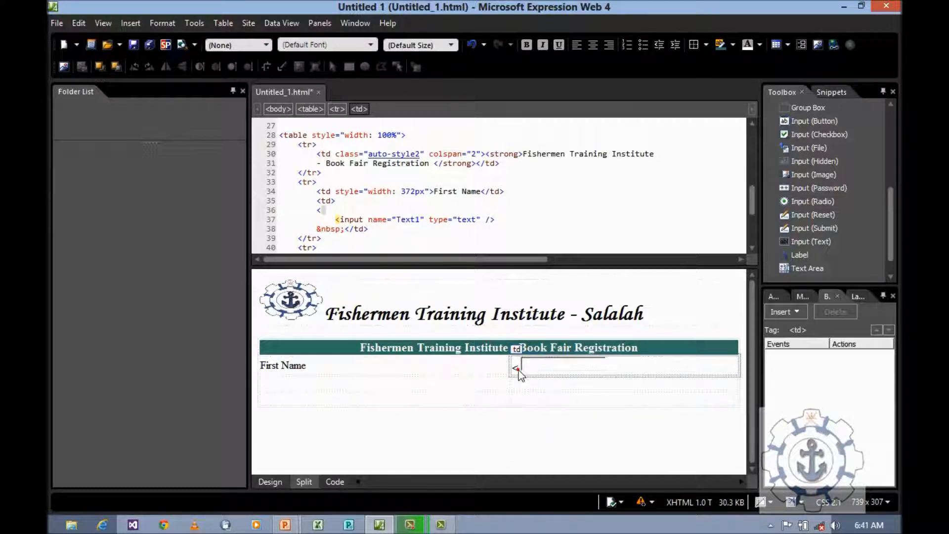
pyautogui.press('BackSpace')
pyautogui.press('Tab')
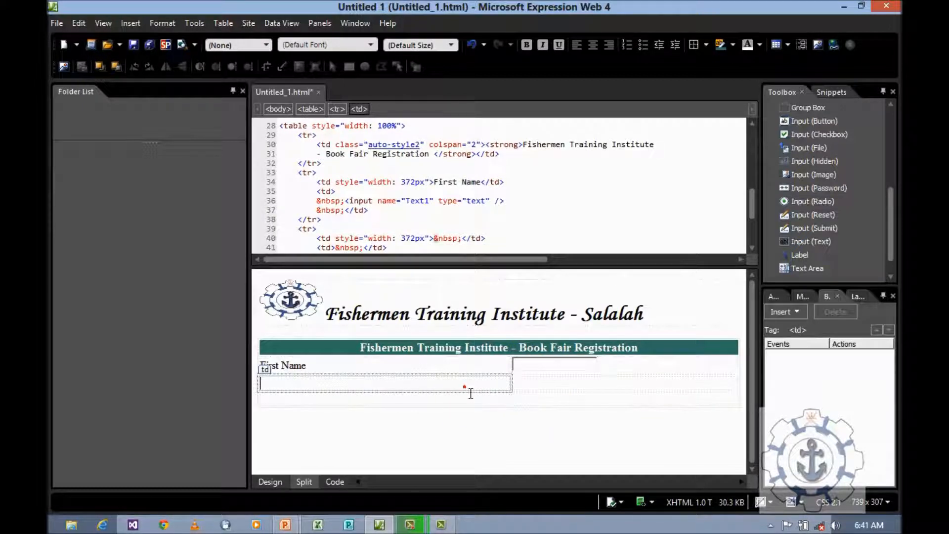
# - Label the next row 'Last Name' and insert a text box (Text2) beside it
pyautogui.write('Last Name')
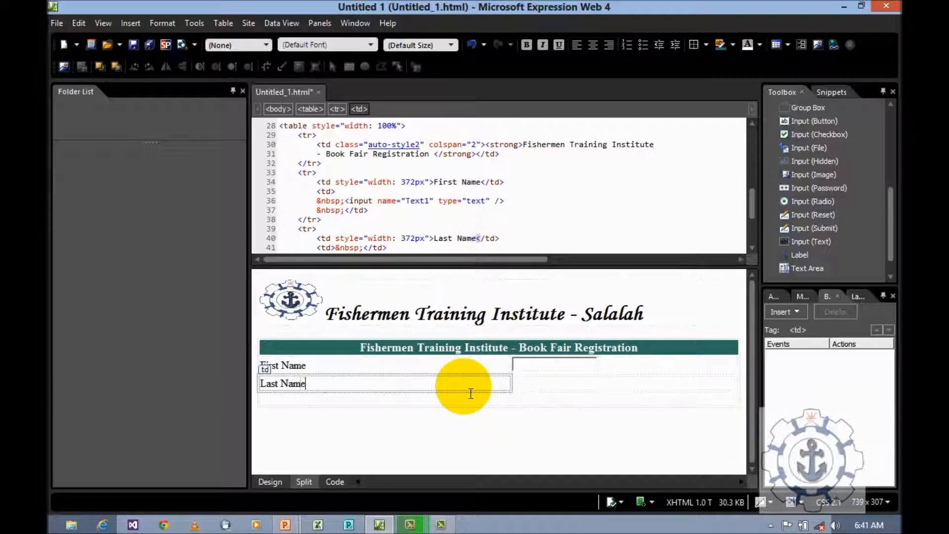
pyautogui.press('Tab')
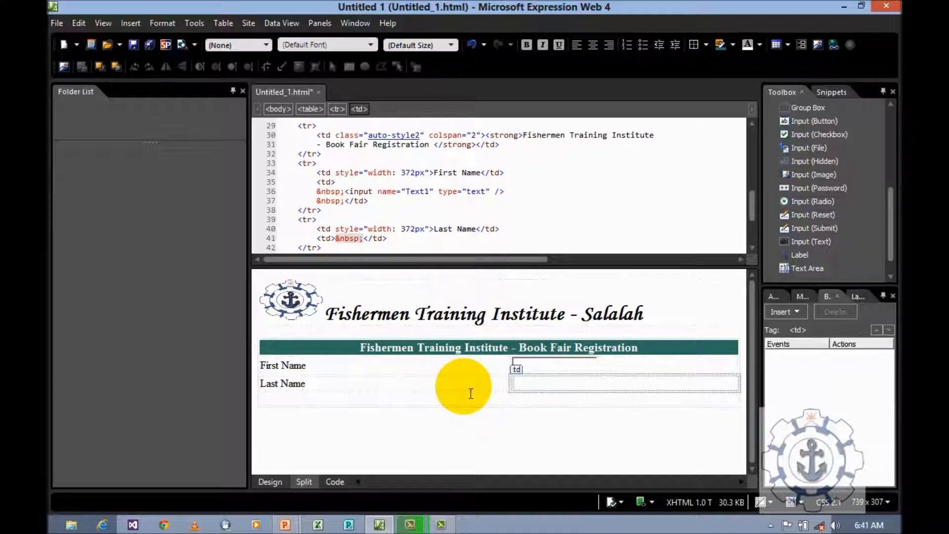
pyautogui.doubleClick(813, 247)
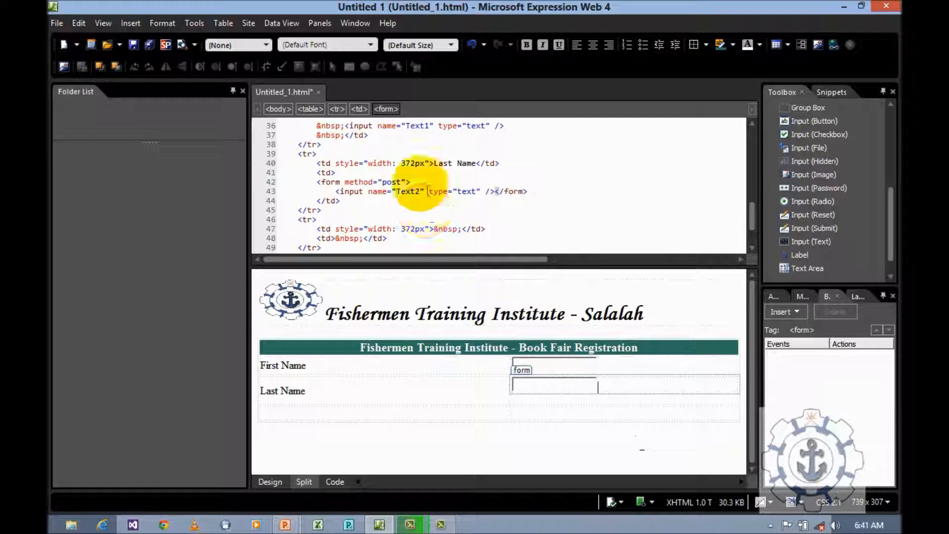
# - Delete the <form method="post"> and </form> tags around the Last Name text box
pyautogui.moveTo(415, 182); pyautogui.dragTo(328, 189)
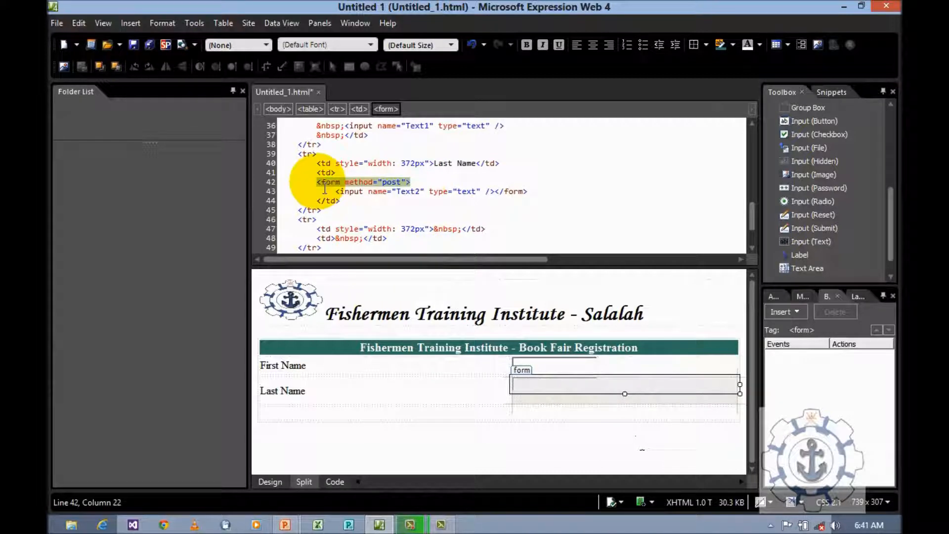
pyautogui.press('Delete')
pyautogui.moveTo(505, 198); pyautogui.dragTo(530, 197)
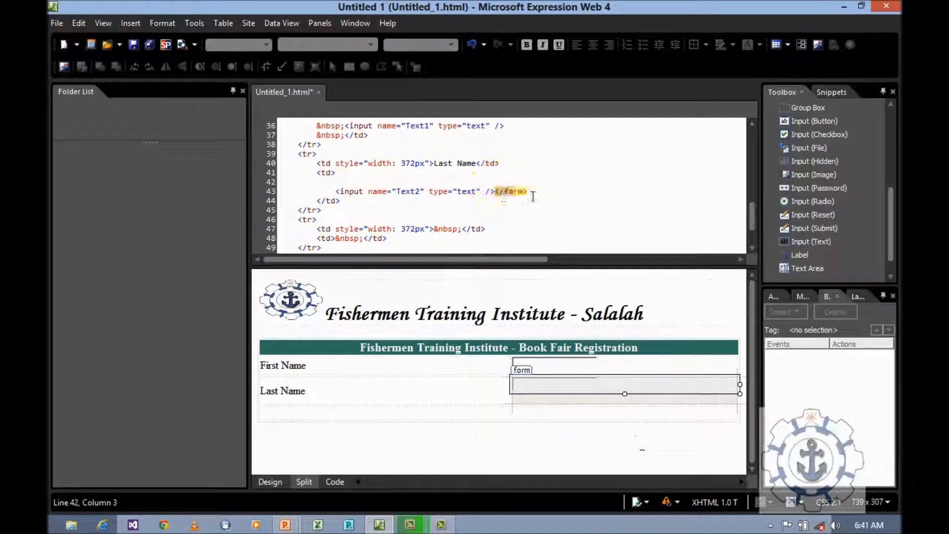
pyautogui.press('Delete')
pyautogui.moveTo(752, 208); pyautogui.dragTo(749, 181)
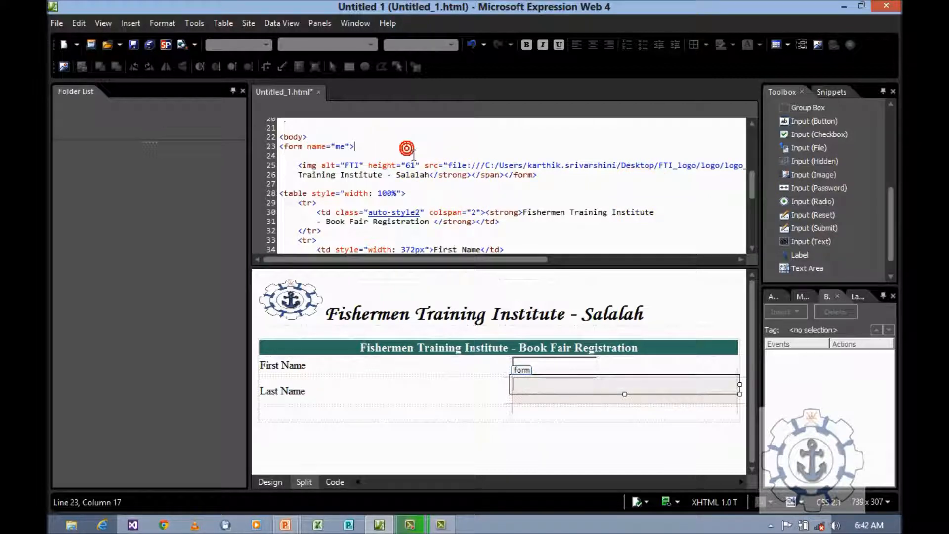
# - Remove the stray '<' and delete the </form> after the title span on line 26
pyautogui.write('<')
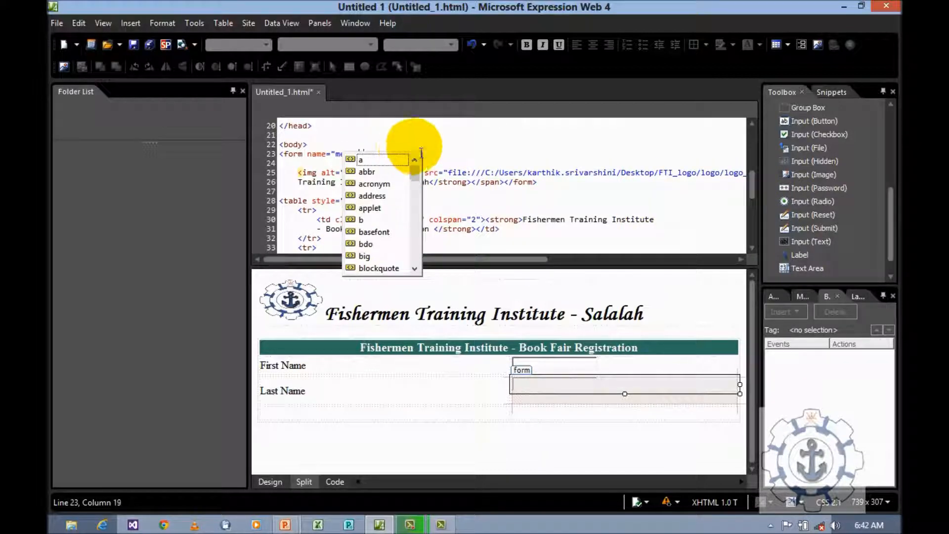
pyautogui.press('BackSpace')
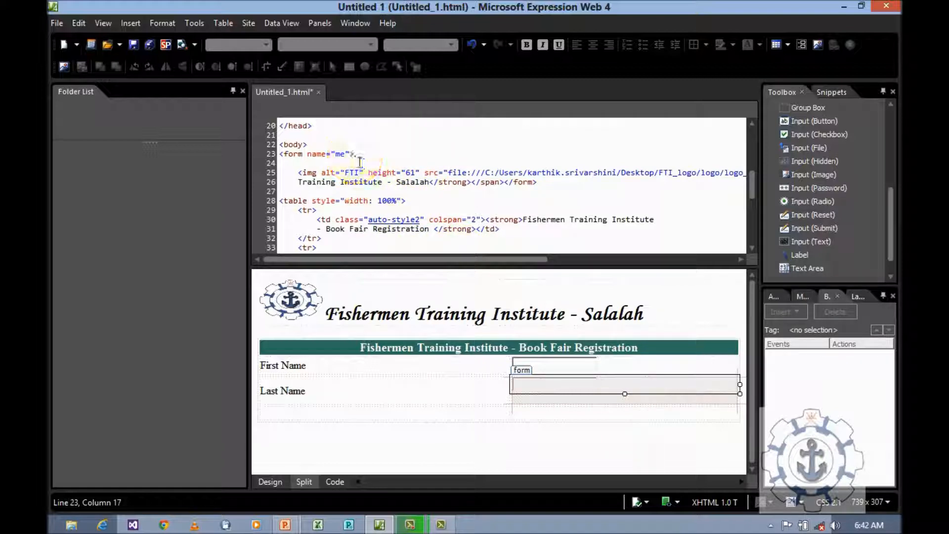
pyautogui.scroll(-4, 378, 233)
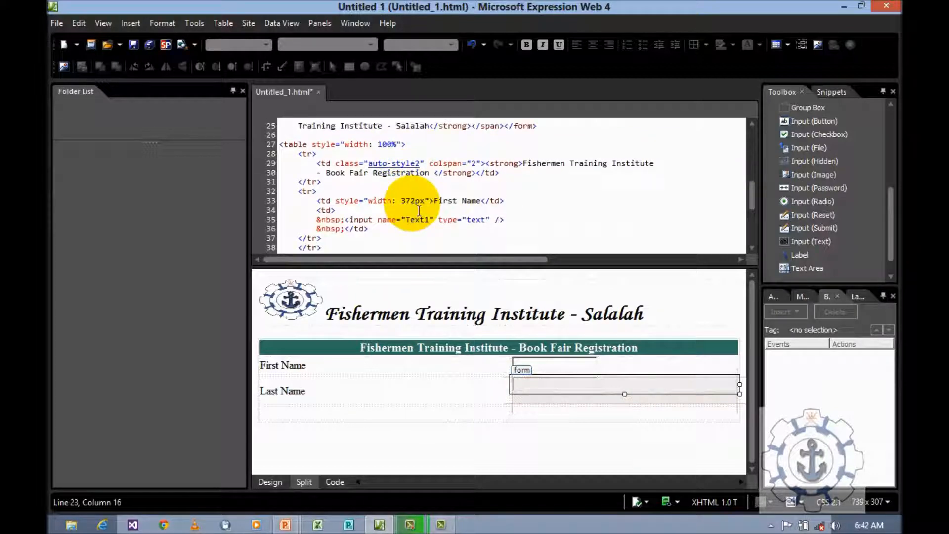
pyautogui.scroll(1, 422, 220)
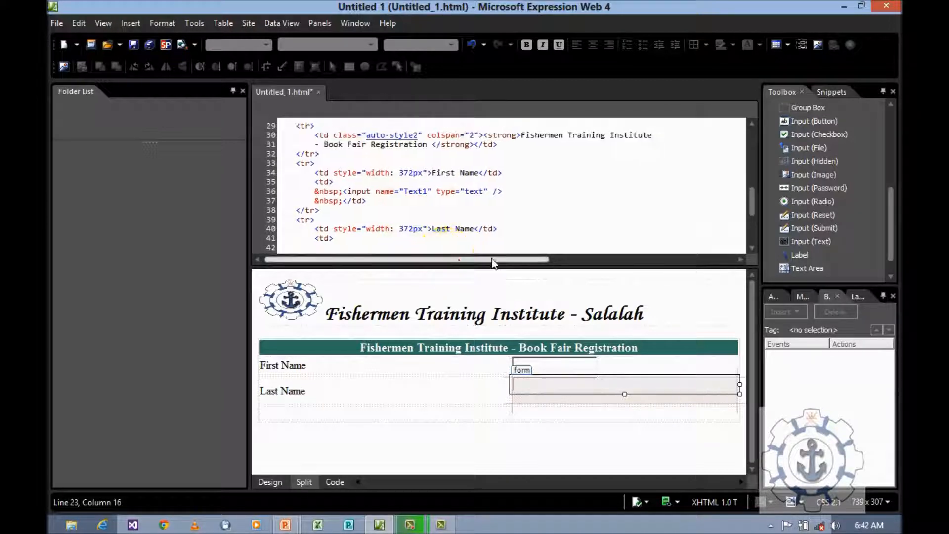
pyautogui.moveTo(460, 259)
pyautogui.mouseDown()
pyautogui.moveTo(681, 254)
pyautogui.moveTo(479, 261)
pyautogui.mouseUp()
pyautogui.scroll(4, 529, 250)
pyautogui.click(392, 211)
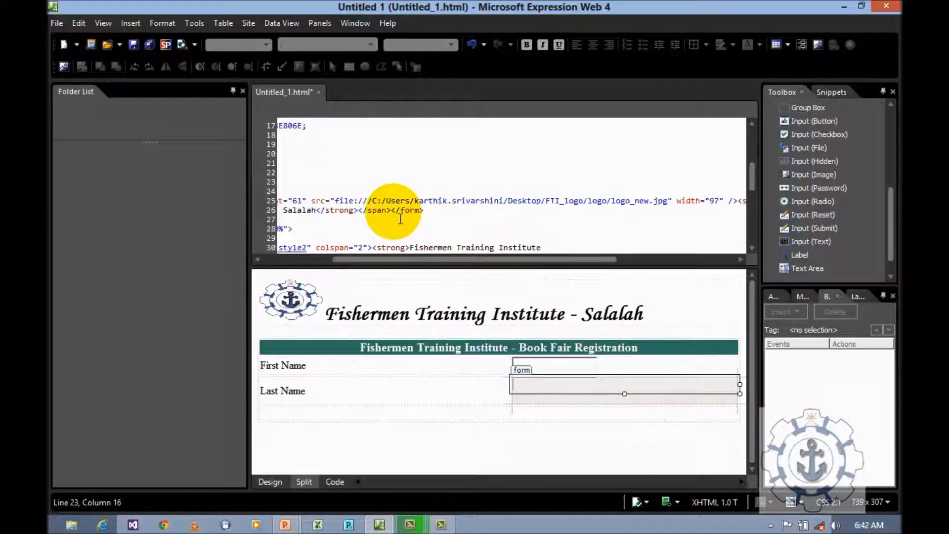
pyautogui.moveTo(397, 218); pyautogui.dragTo(428, 218)
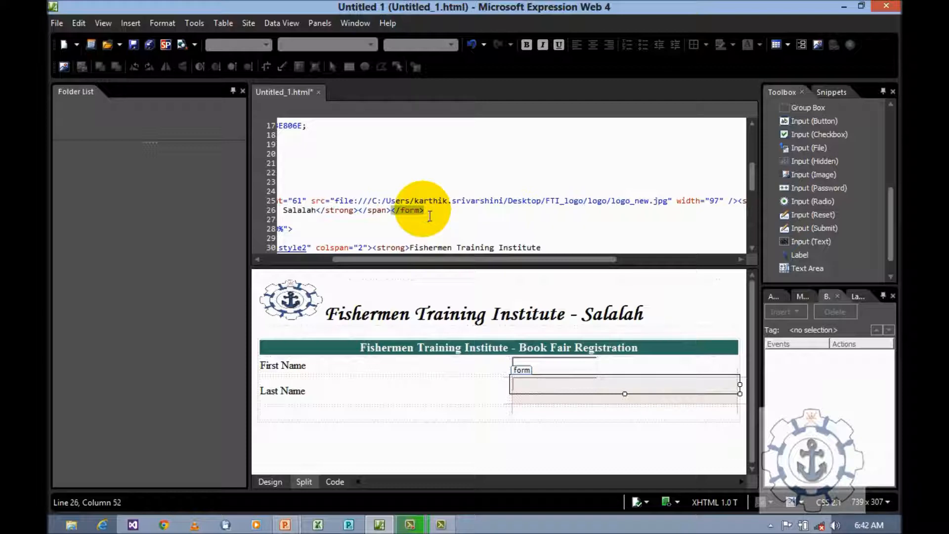
pyautogui.press('Delete')
# - Type </form> on the empty line before </body> so the form encloses the table
pyautogui.moveTo(594, 258); pyautogui.dragTo(483, 268)
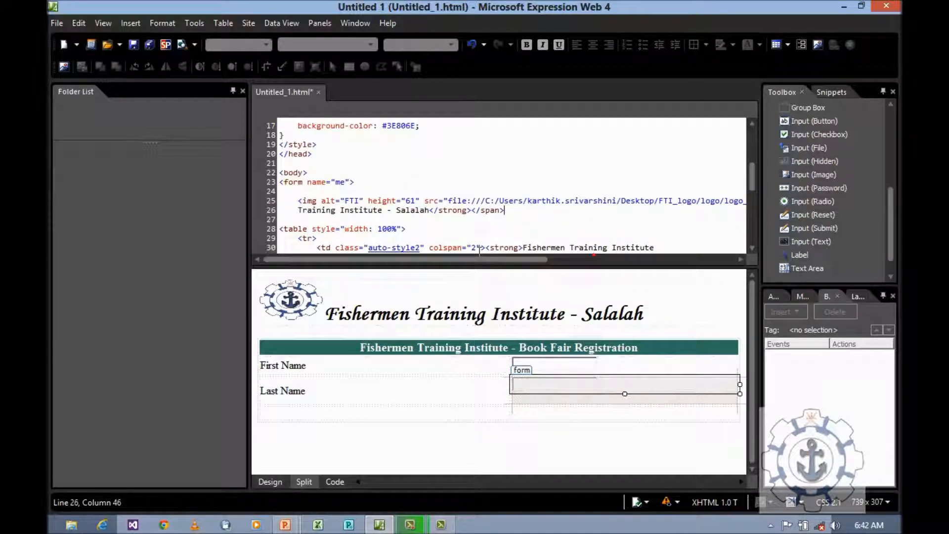
pyautogui.scroll(-5, 487, 262)
pyautogui.scroll(-3, 491, 262)
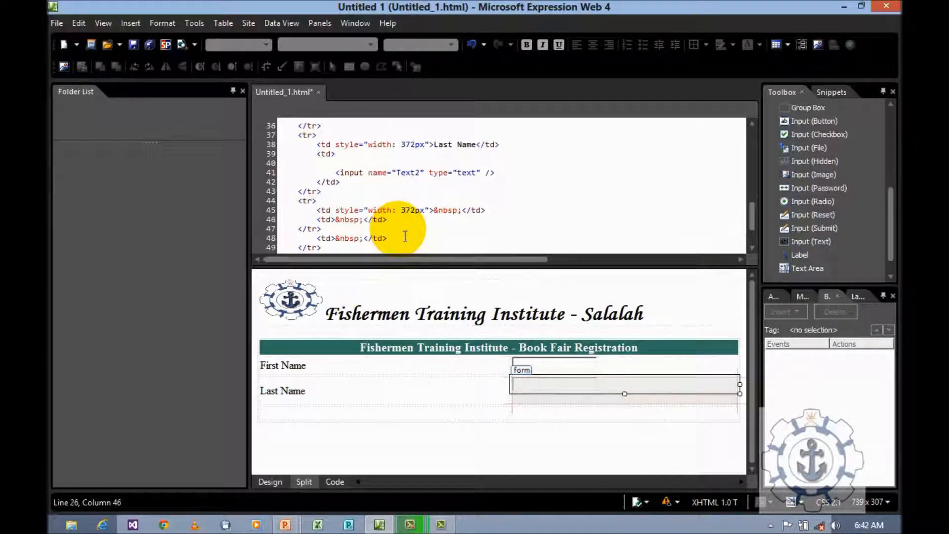
pyautogui.click(296, 219)
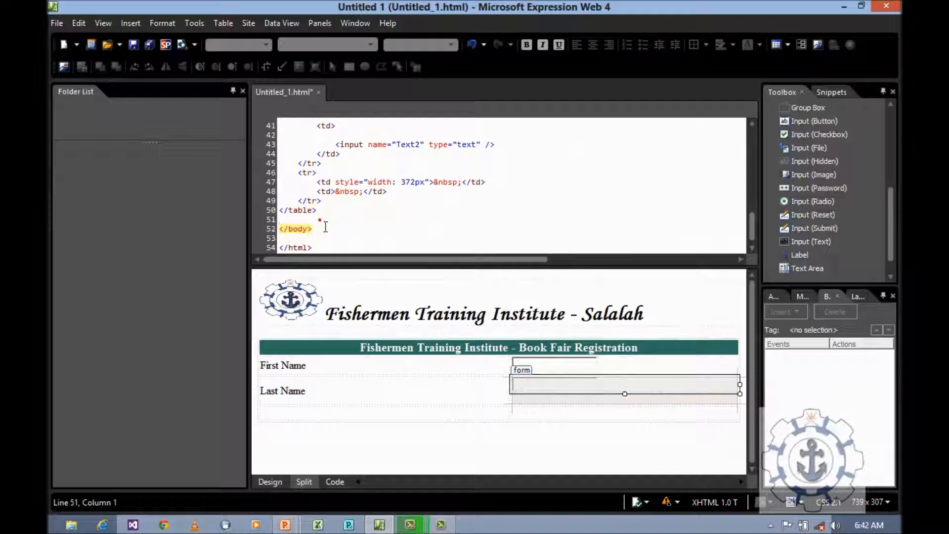
pyautogui.write('</form>')
pyautogui.click(483, 434)
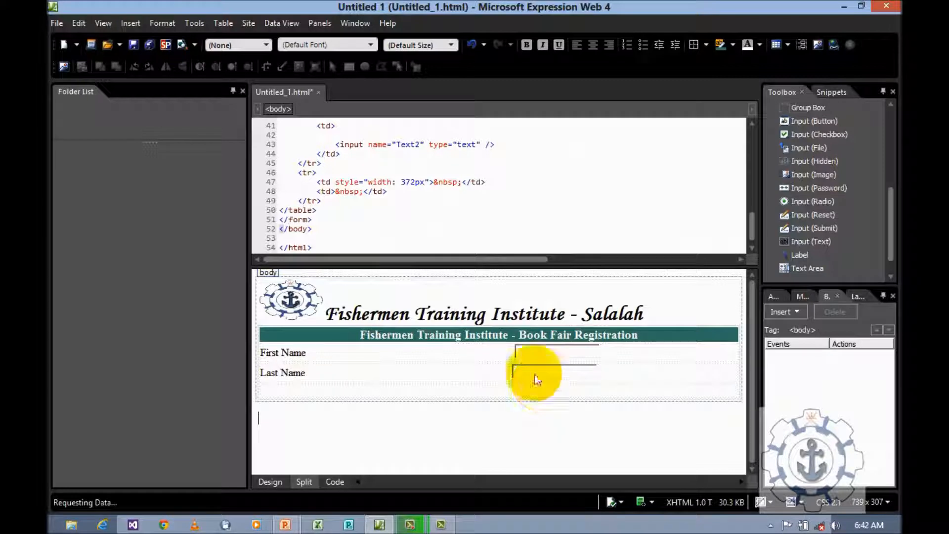
# - Label the third row 'Date of Birth' and move to the cell beside it
pyautogui.click(382, 390)
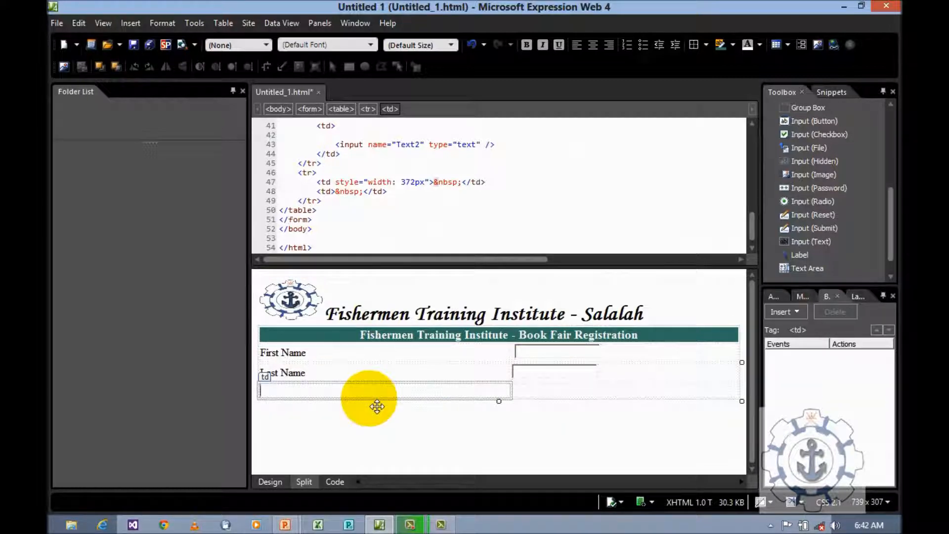
pyautogui.write('Dta')
pyautogui.press('BackSpace')
pyautogui.press('BackSpace')
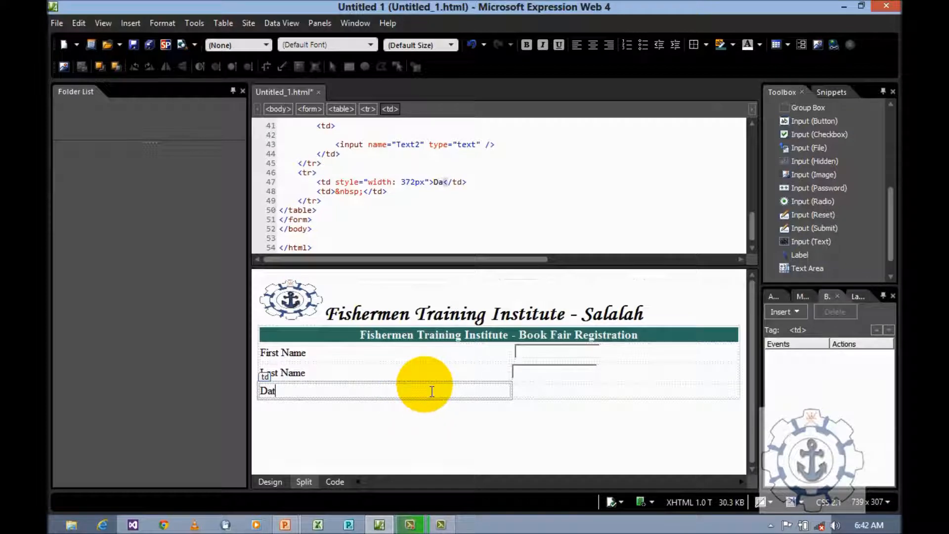
pyautogui.write('ate of B')
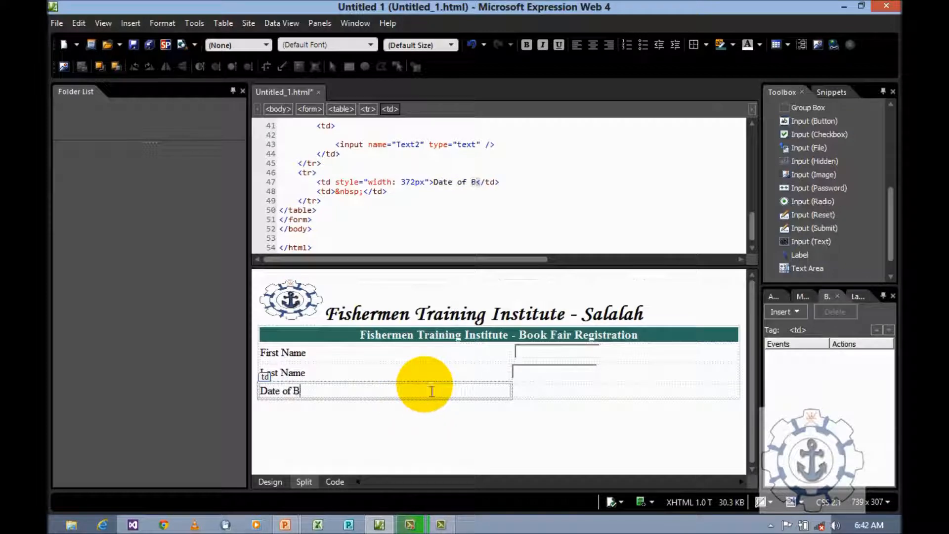
pyautogui.write('irth')
pyautogui.press('Tab')
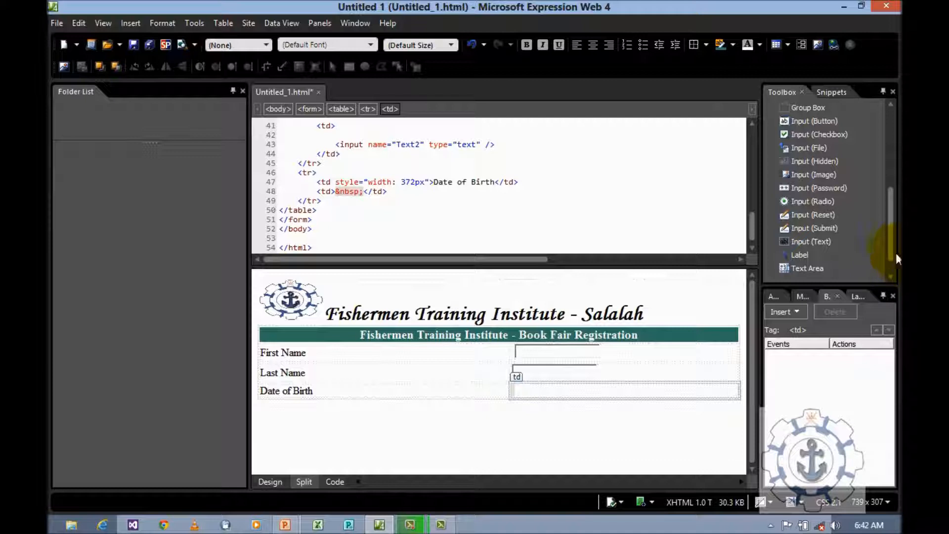
# - Drag a Drop-Down Box toward the Date of Birth cell and start its entry with 'DD'
pyautogui.moveTo(892, 246); pyautogui.dragTo(890, 213)
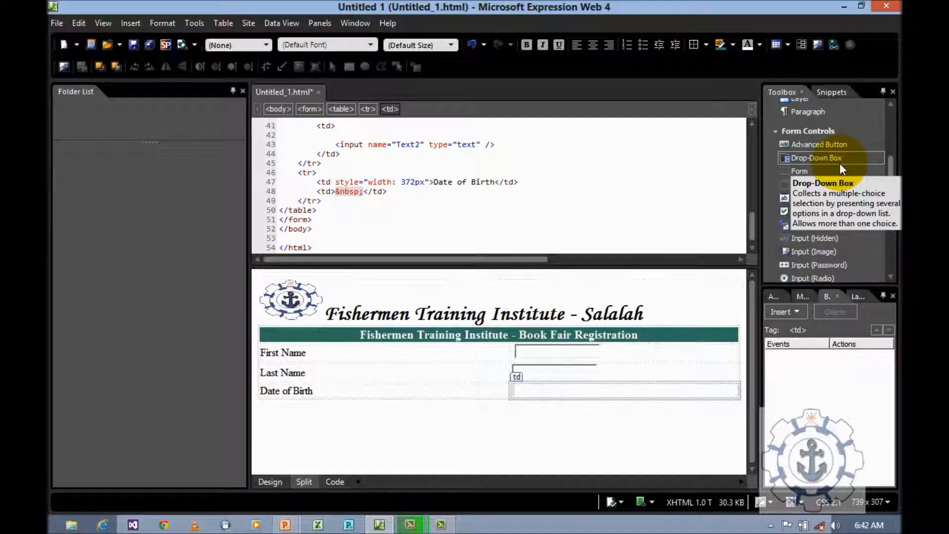
pyautogui.moveTo(839, 162)
pyautogui.mouseDown()
pyautogui.moveTo(571, 346)
pyautogui.moveTo(526, 395)
pyautogui.mouseUp()
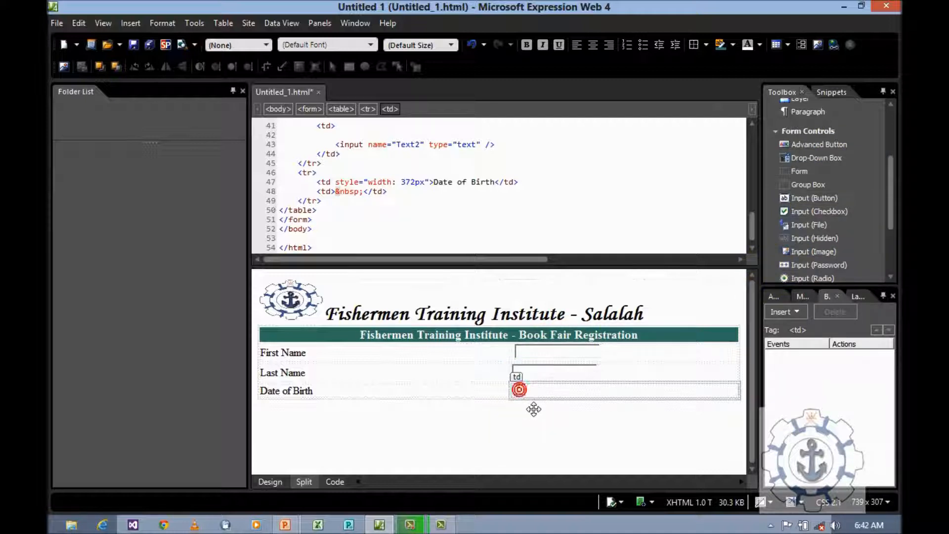
pyautogui.write('DD')
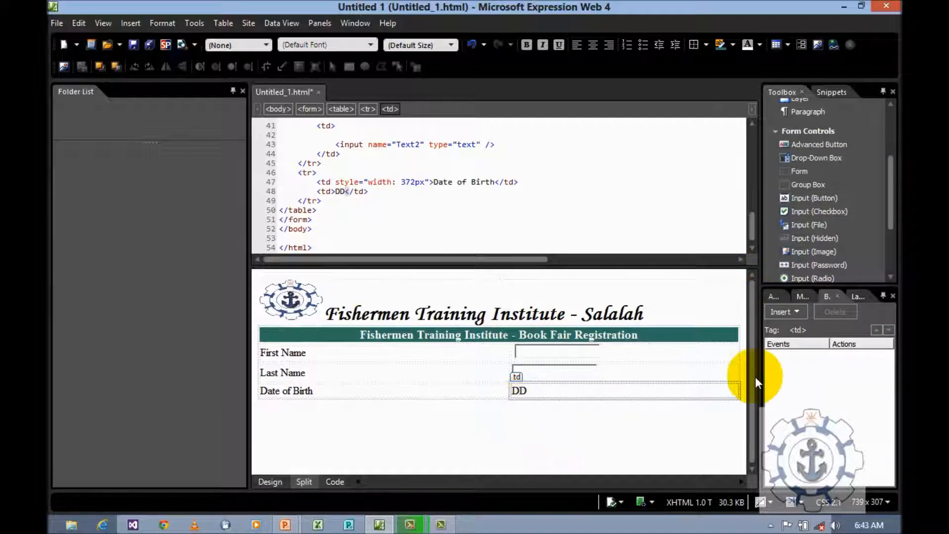
# - Insert a drop-down after DD and rename it Day in its properties
pyautogui.doubleClick(808, 159)
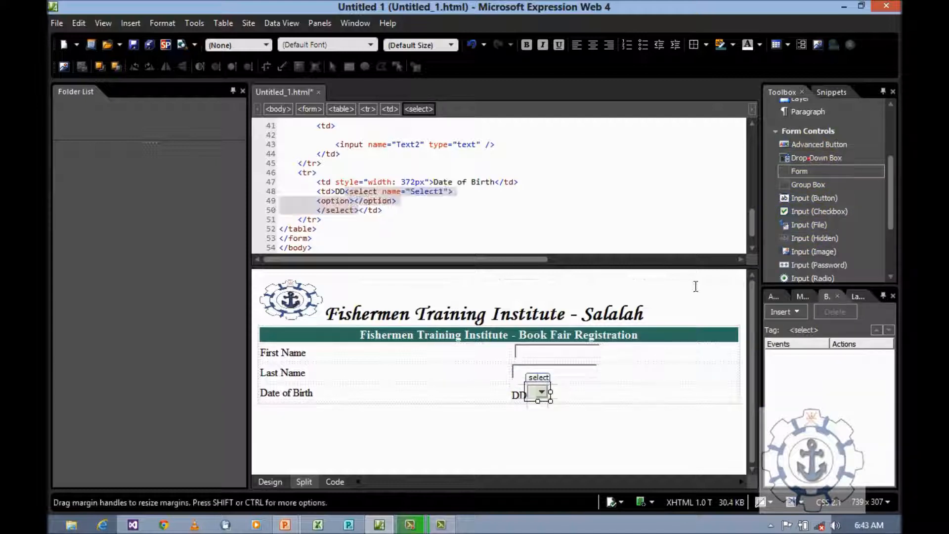
pyautogui.doubleClick(540, 395)
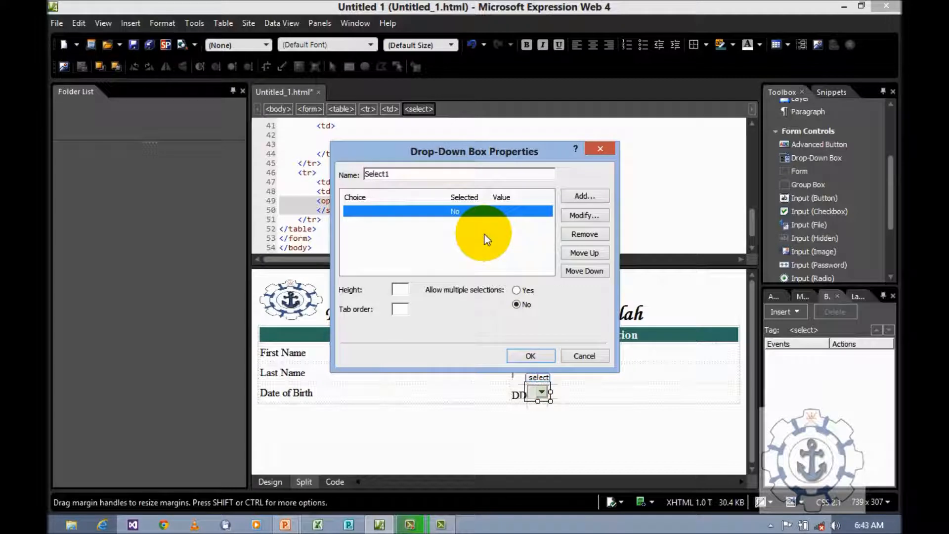
pyautogui.doubleClick(409, 177)
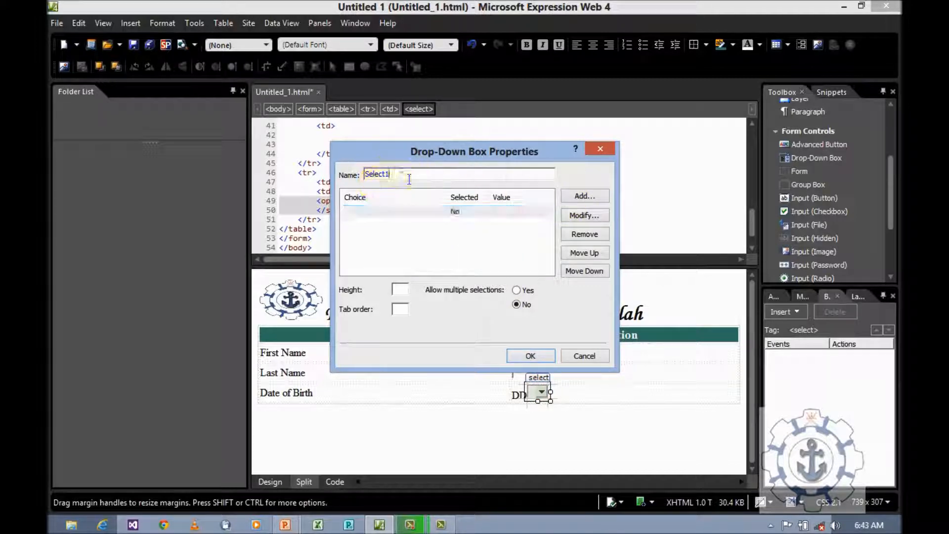
pyautogui.doubleClick(375, 176)
pyautogui.write('Day')
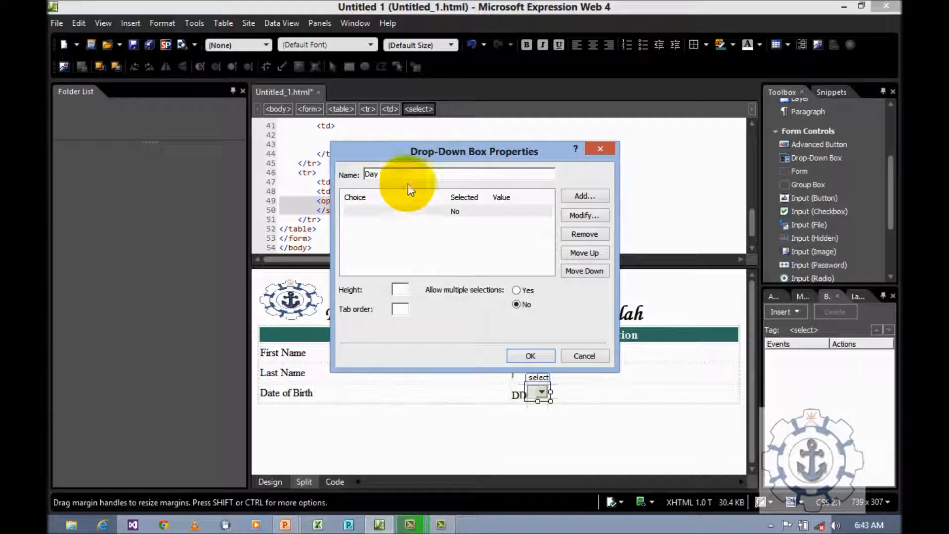
# - Add choice 1 to the Day drop-down, marked as Selected
pyautogui.click(584, 198)
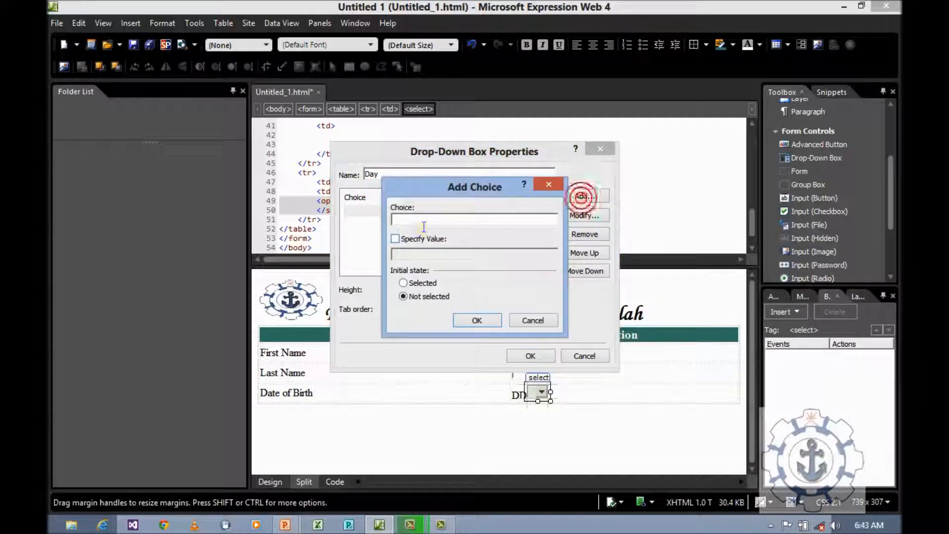
pyautogui.click(423, 223)
pyautogui.write('1')
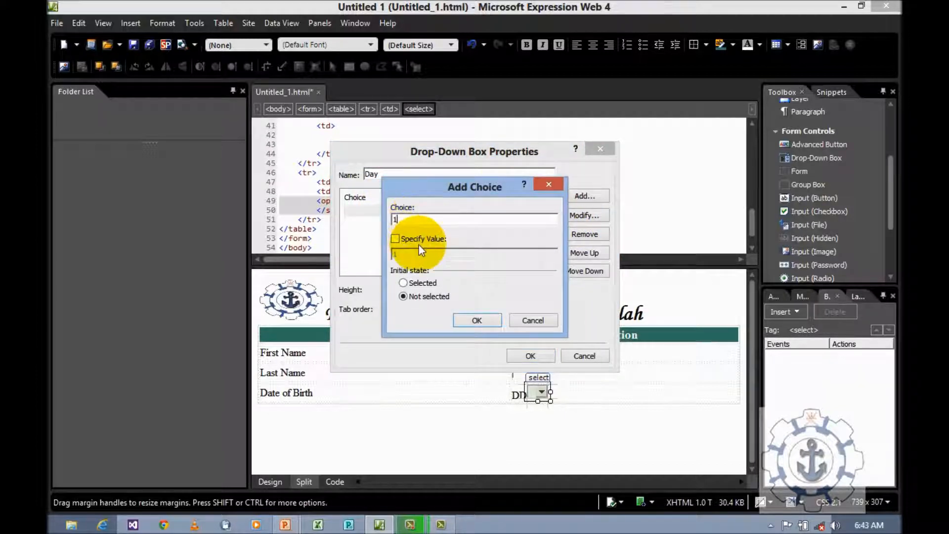
pyautogui.click(416, 284)
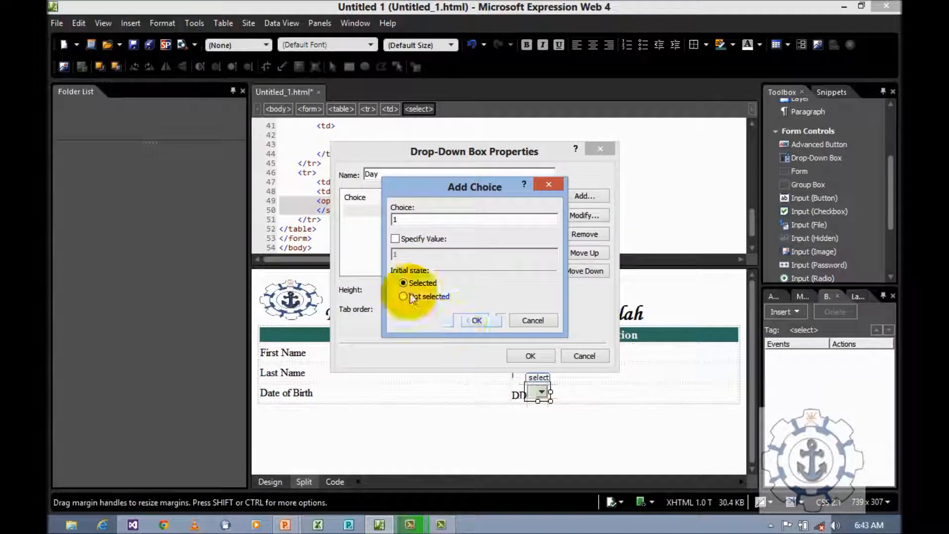
pyautogui.click(465, 321)
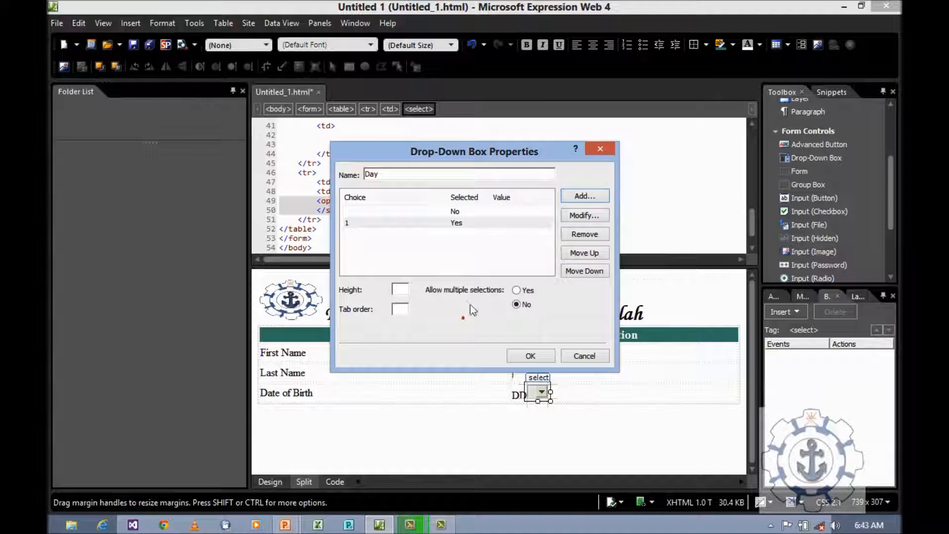
# - Rename the empty choice to Select and add choice 2
pyautogui.click(453, 211)
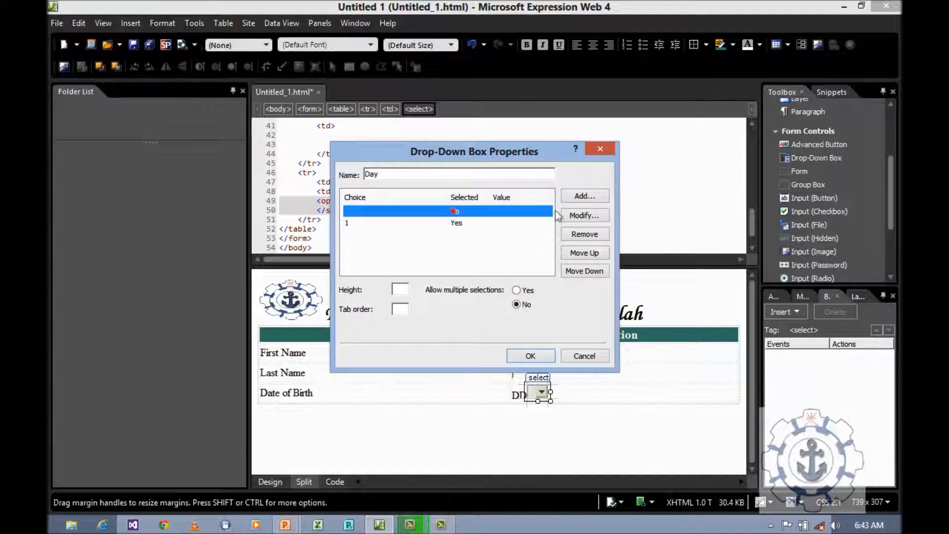
pyautogui.click(586, 216)
pyautogui.write('Select')
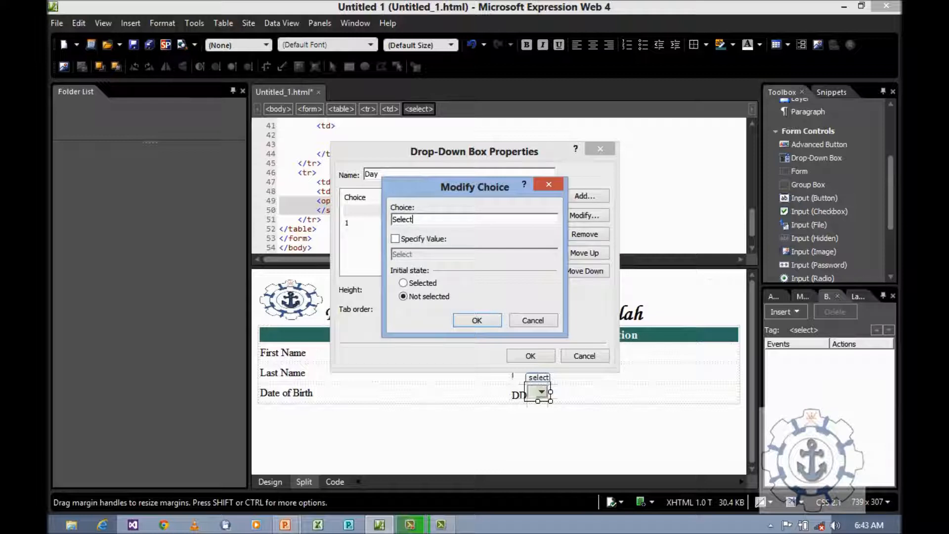
pyautogui.click(485, 324)
pyautogui.click(582, 195)
pyautogui.write('2')
pyautogui.click(472, 321)
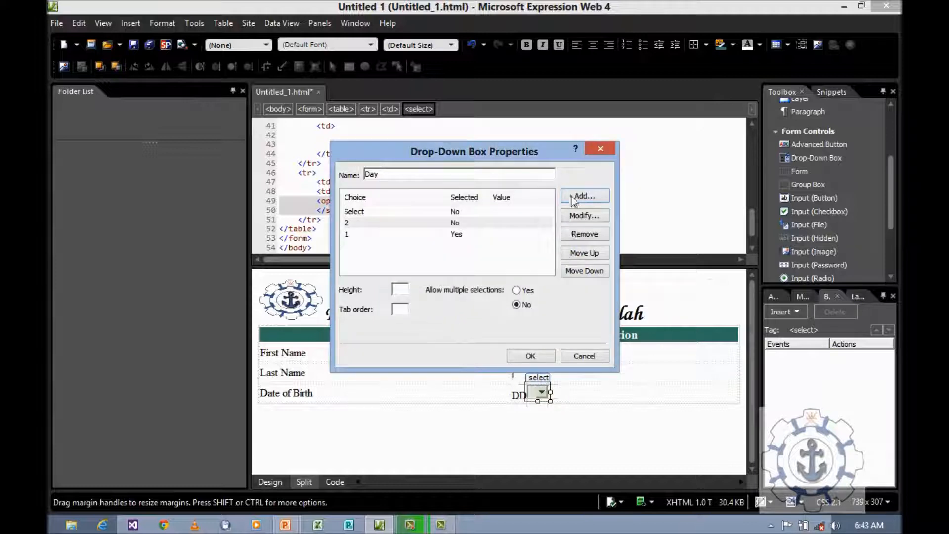
# - Add choices 3, 4, 5 and 6 to the Day drop-down
pyautogui.click(573, 198)
pyautogui.write('3')
pyautogui.click(475, 321)
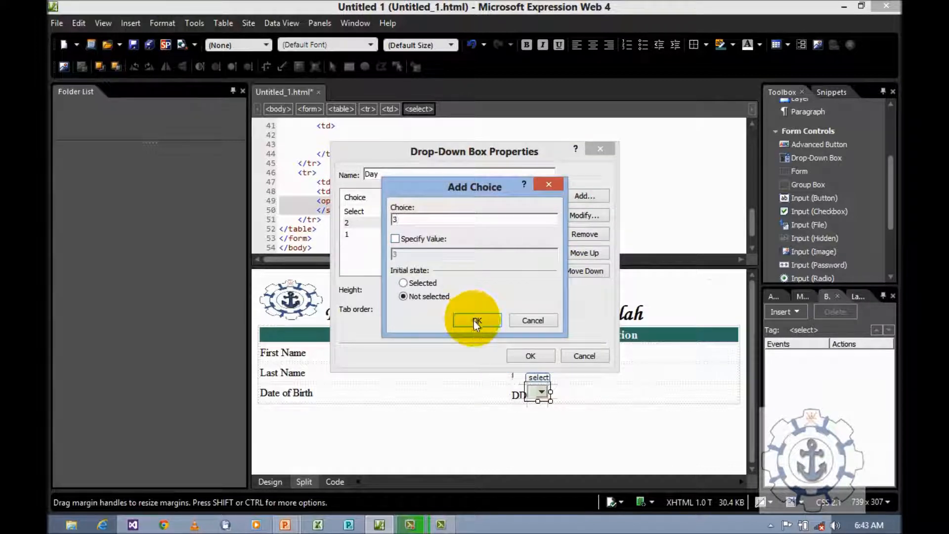
pyautogui.click(576, 195)
pyautogui.write('4')
pyautogui.click(474, 320)
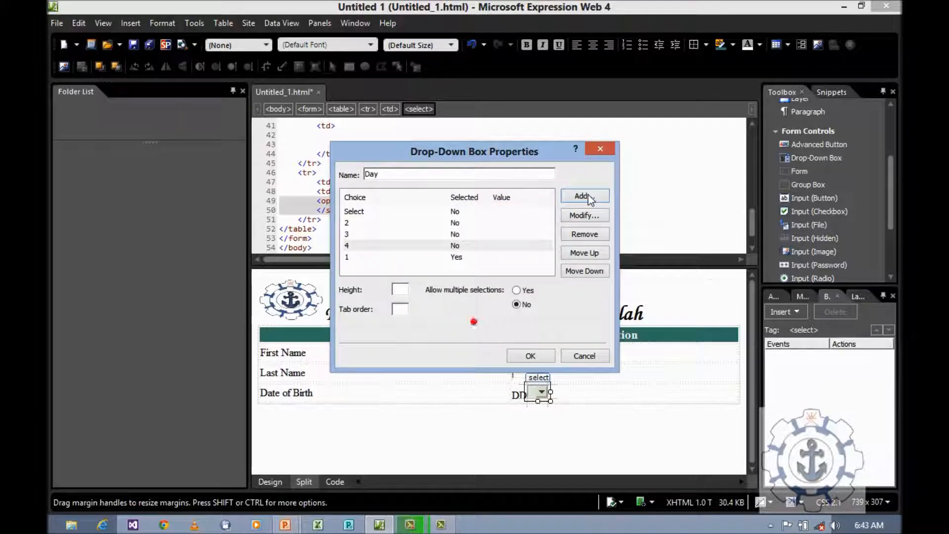
pyautogui.click(585, 196)
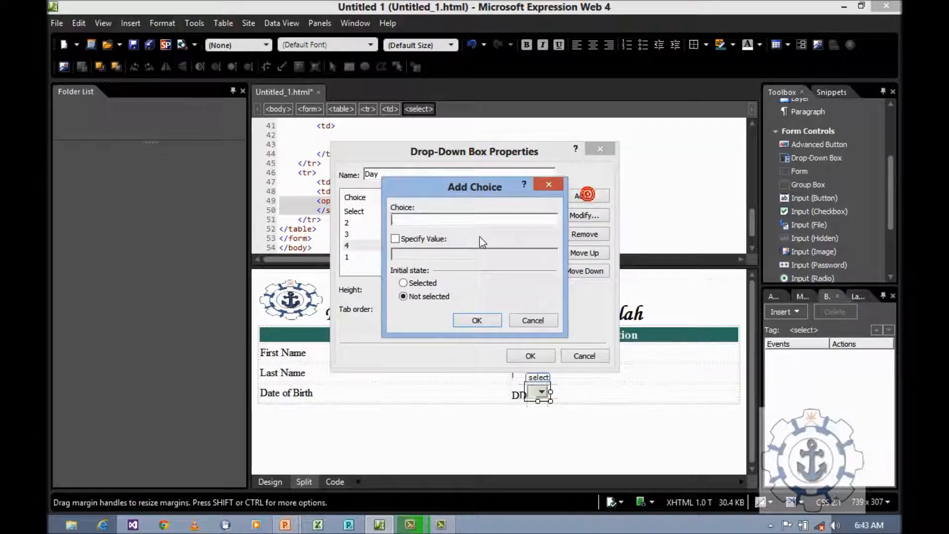
pyautogui.write('5')
pyautogui.click(477, 321)
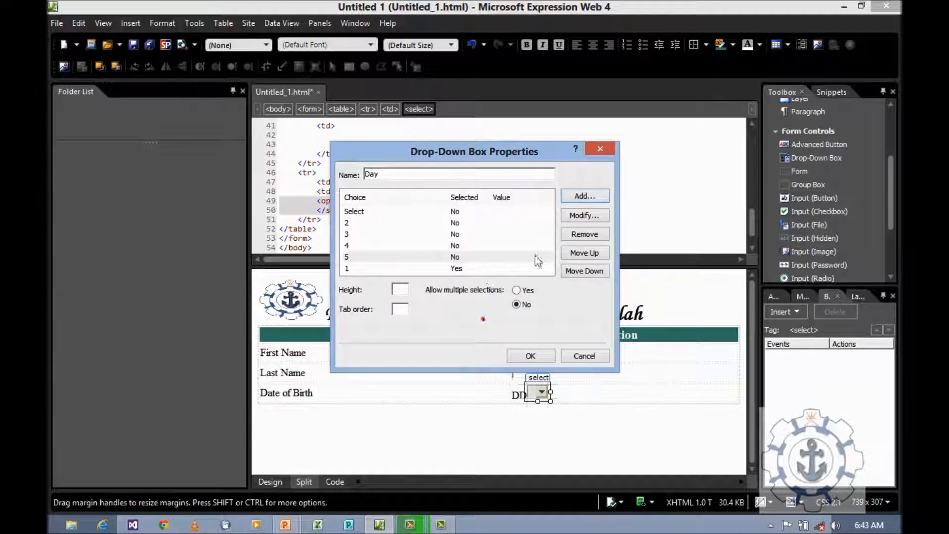
pyautogui.click(584, 196)
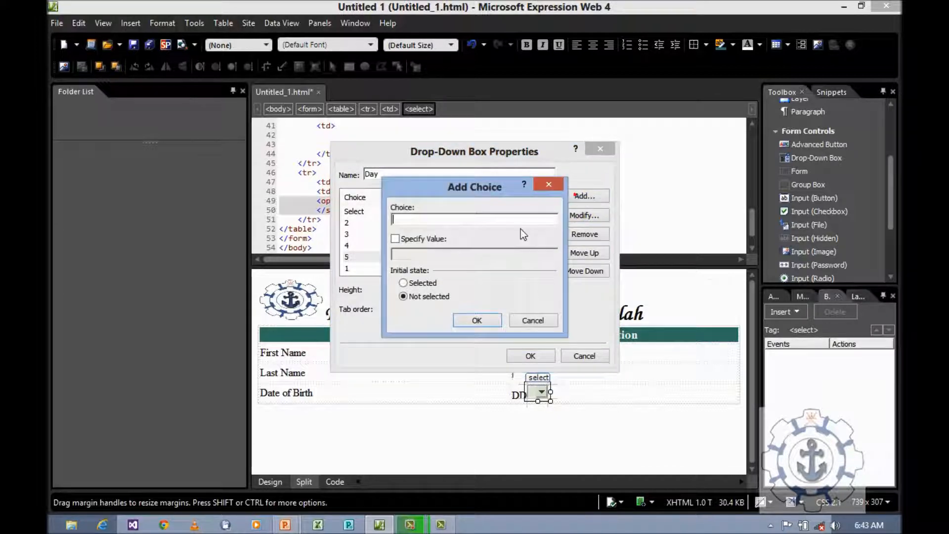
pyautogui.write('6')
pyautogui.click(476, 320)
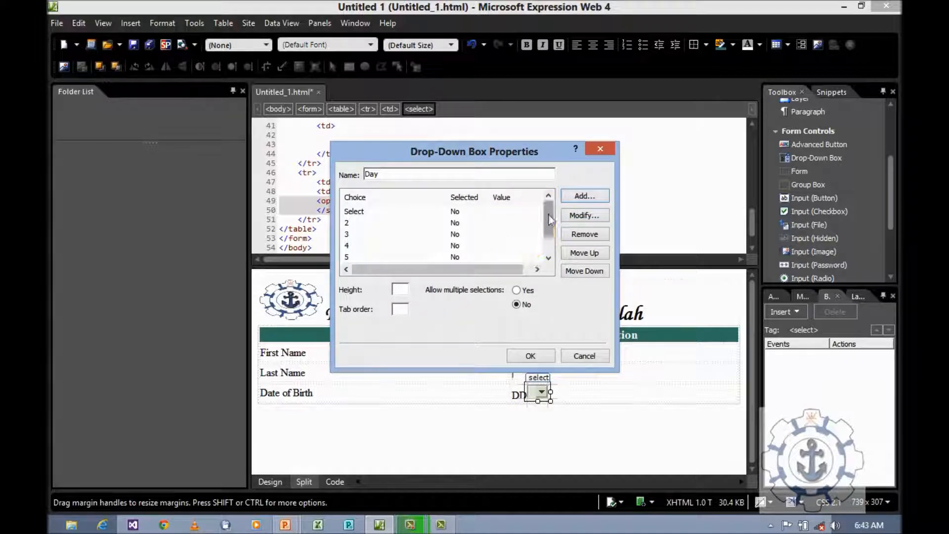
# - Move choice 1 up to sit just below Select and apply the list
pyautogui.moveTo(548, 214); pyautogui.dragTo(542, 242)
pyautogui.click(460, 257)
pyautogui.click(485, 258)
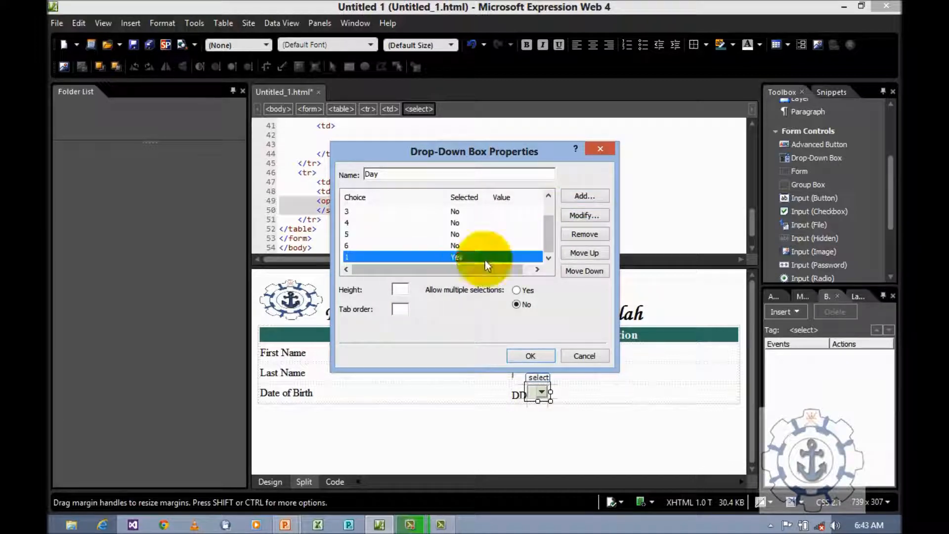
pyautogui.click(585, 252)
pyautogui.click(585, 252)
pyautogui.click(589, 254)
pyautogui.click(588, 254)
pyautogui.click(588, 254)
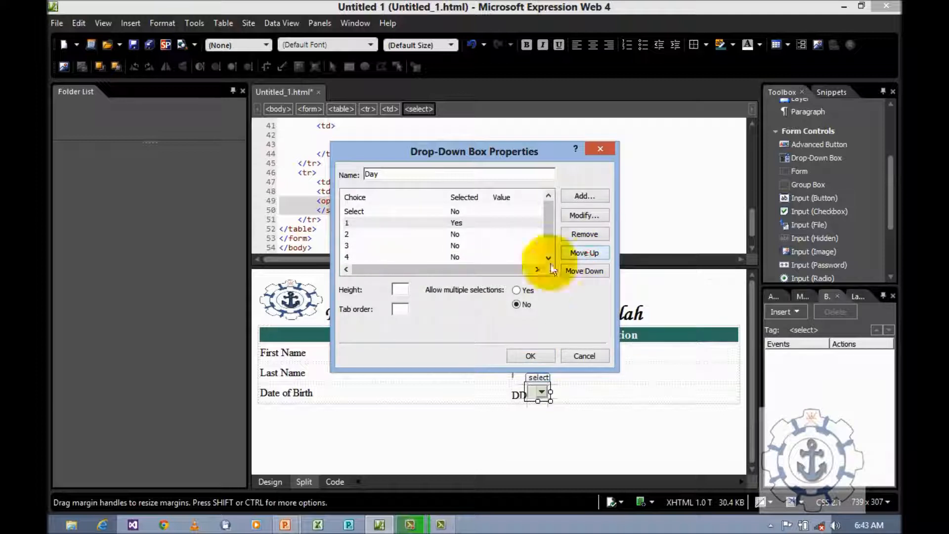
pyautogui.click(543, 356)
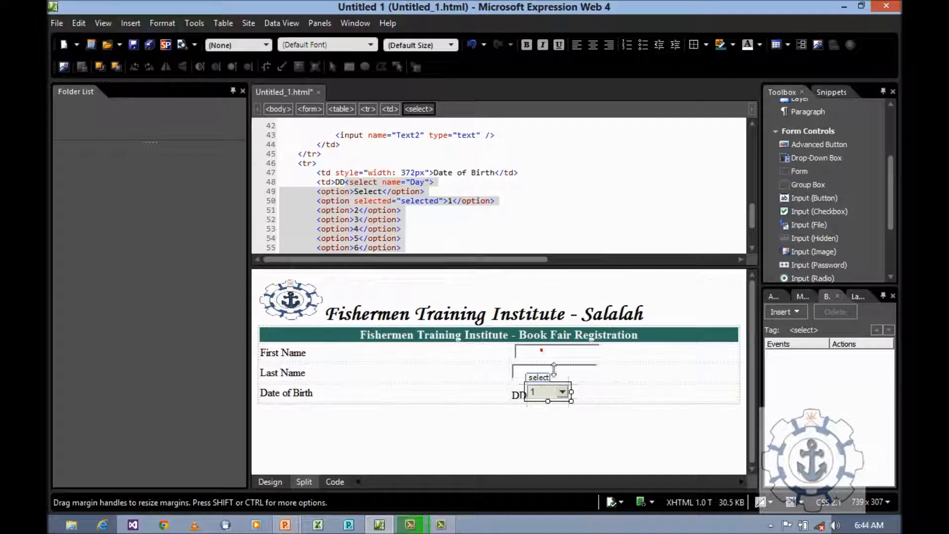
# - Modify the Day list's Select choice with Specify Value on, so it carries value="Select"
pyautogui.doubleClick(563, 400)
pyautogui.click(423, 218)
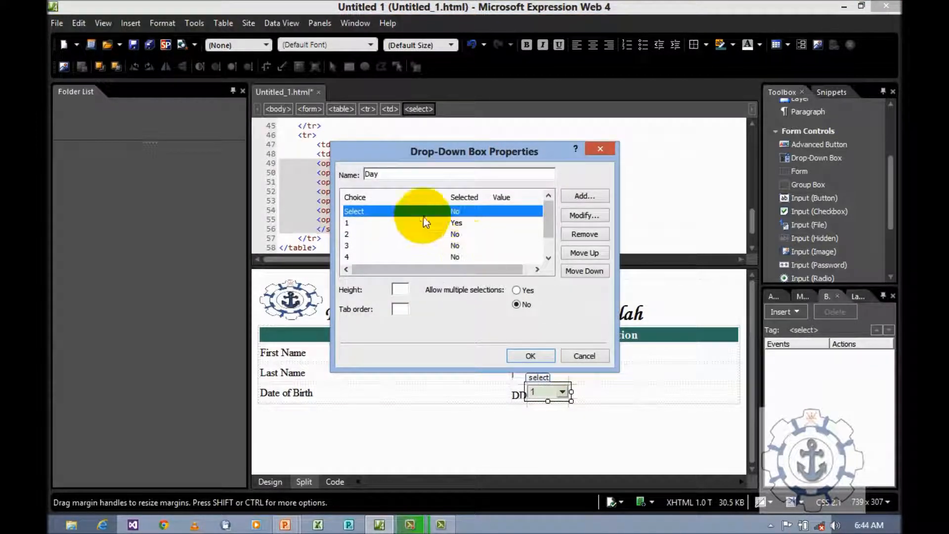
pyautogui.click(574, 218)
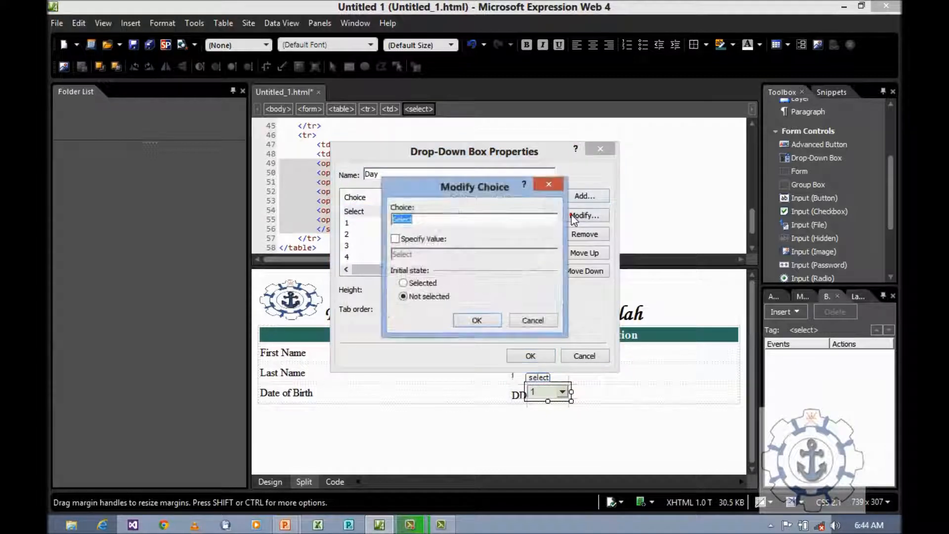
pyautogui.click(423, 239)
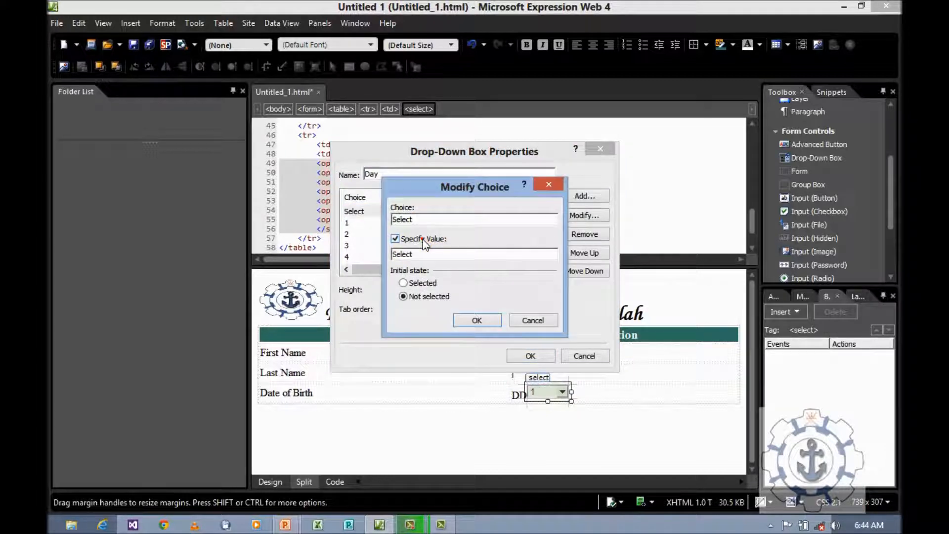
pyautogui.click(476, 320)
pyautogui.click(539, 356)
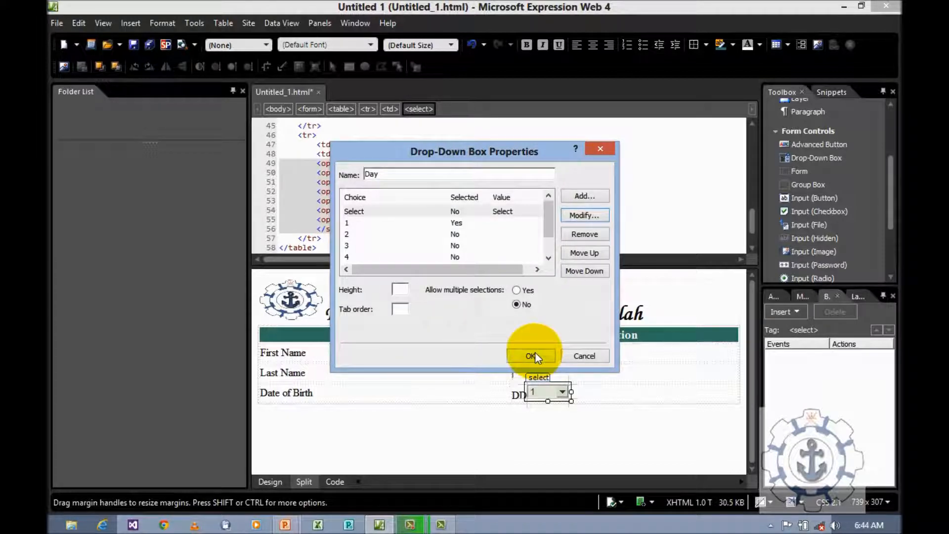
pyautogui.click(625, 395)
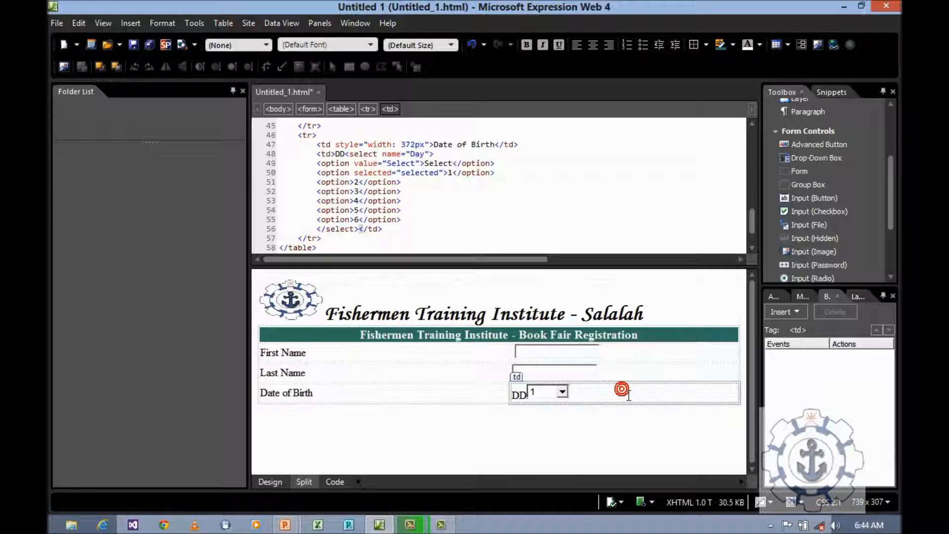
# - Type 'Month', insert a second drop-down (Select1) after it, and open its properties
pyautogui.write('Month')
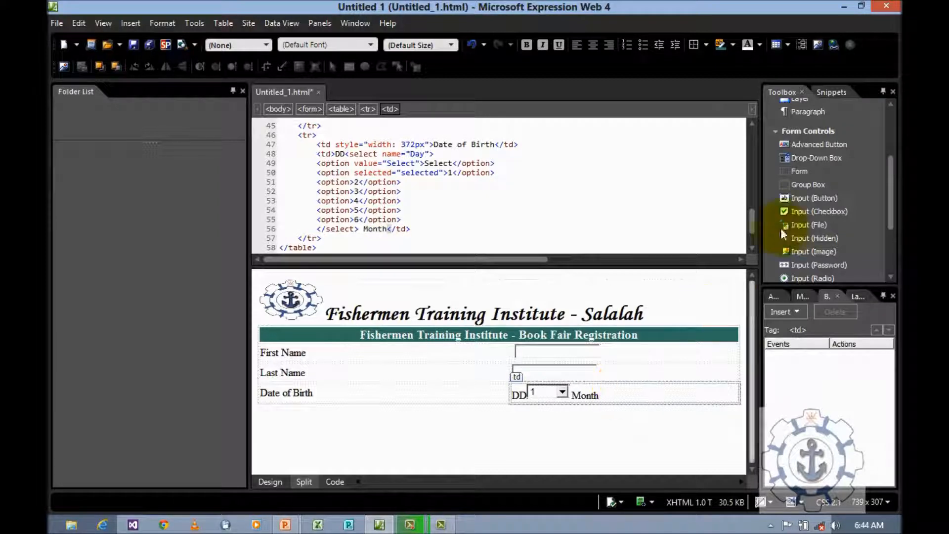
pyautogui.doubleClick(824, 161)
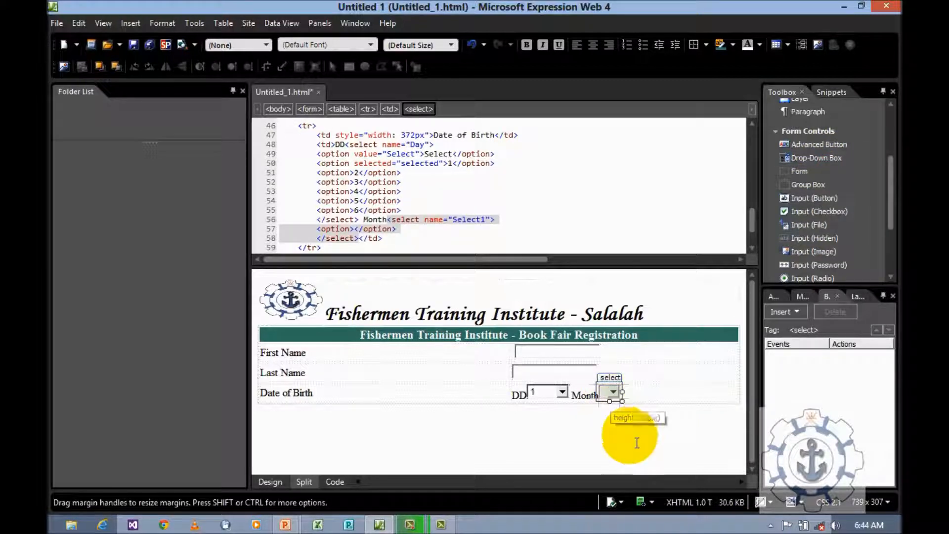
pyautogui.click(612, 442)
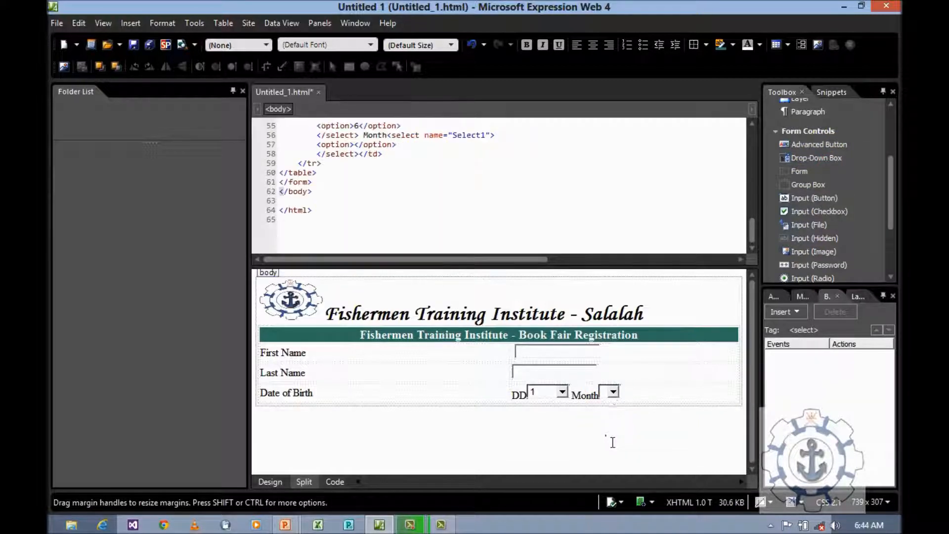
pyautogui.doubleClick(613, 395)
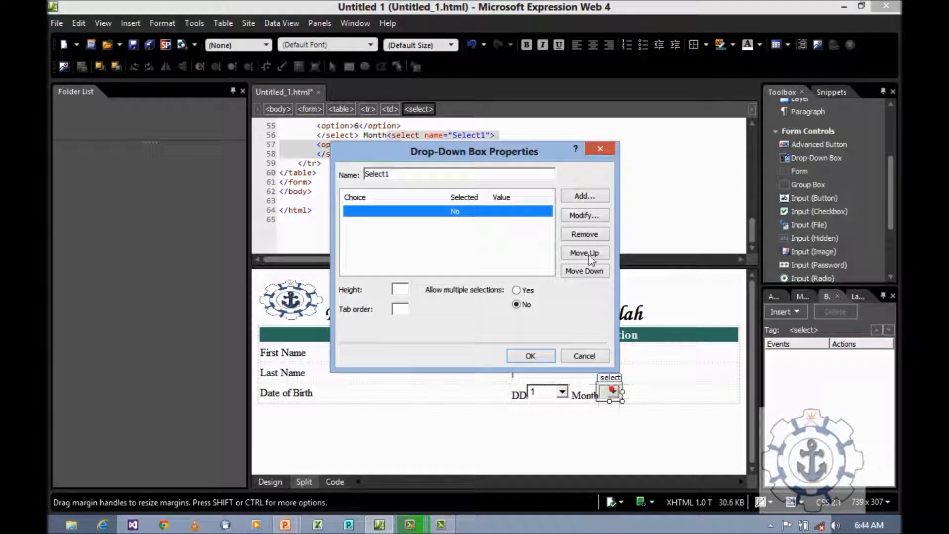
# - Add choices 1 through 6 to the Month drop-down
pyautogui.click(577, 197)
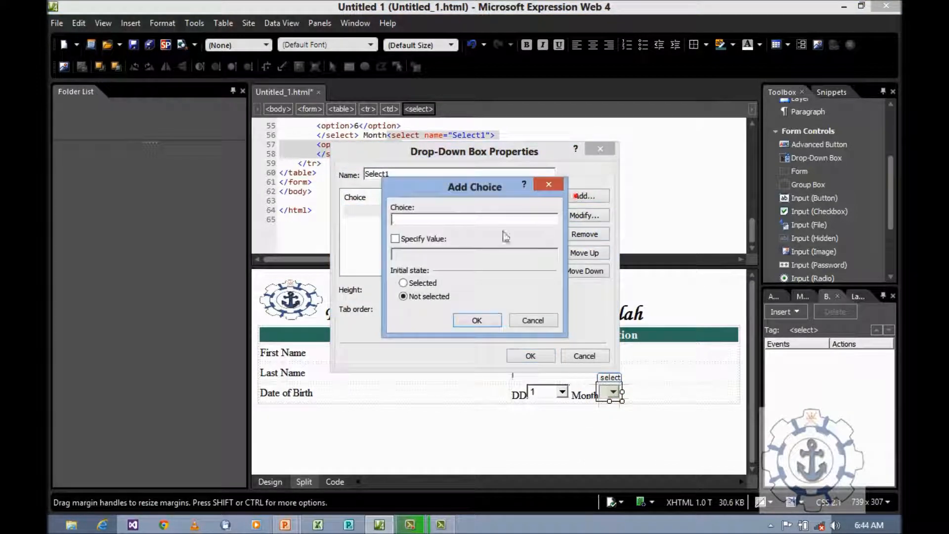
pyautogui.write('1')
pyautogui.click(477, 320)
pyautogui.click(581, 200)
pyautogui.write('2')
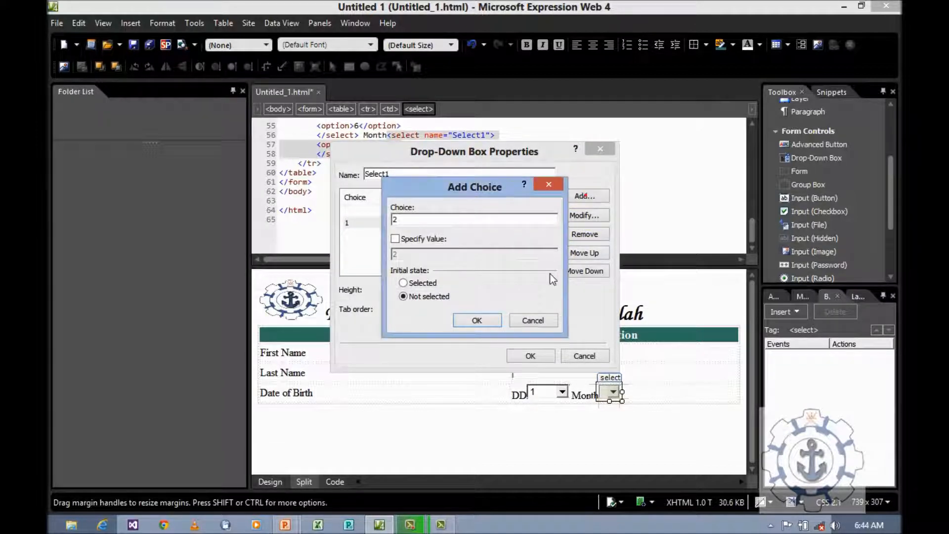
pyautogui.click(490, 321)
pyautogui.click(582, 198)
pyautogui.write('3')
pyautogui.click(484, 320)
pyautogui.click(572, 200)
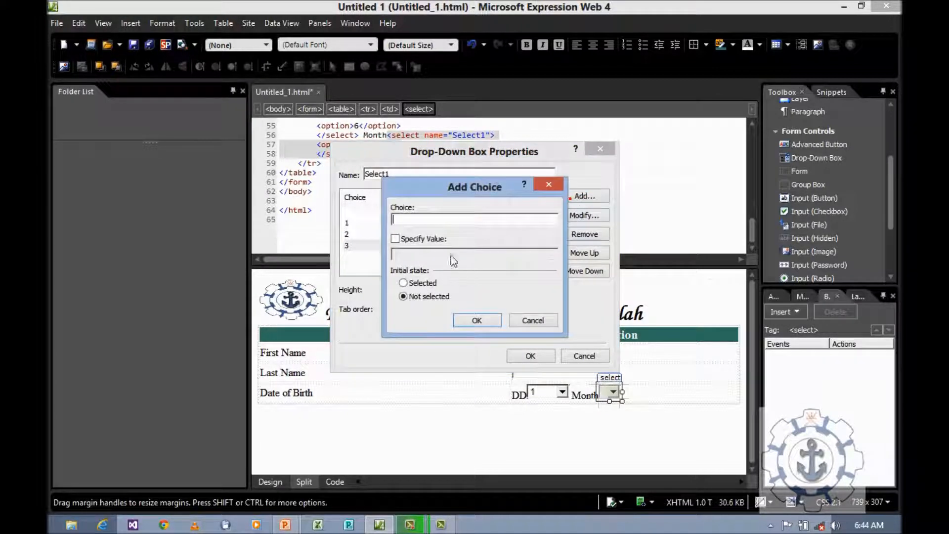
pyautogui.write('4')
pyautogui.click(470, 321)
pyautogui.click(578, 196)
pyautogui.write('5')
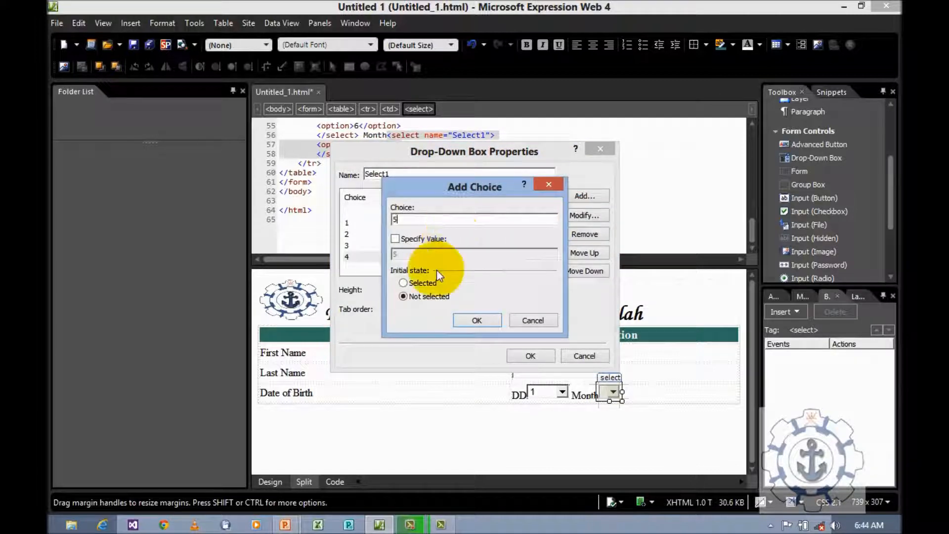
pyautogui.click(477, 320)
pyautogui.click(583, 196)
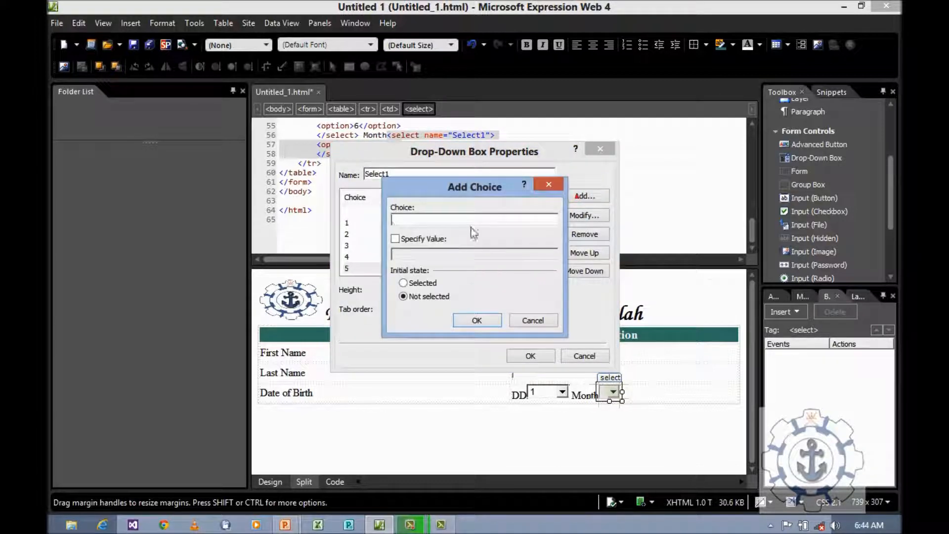
pyautogui.write('6')
pyautogui.click(476, 321)
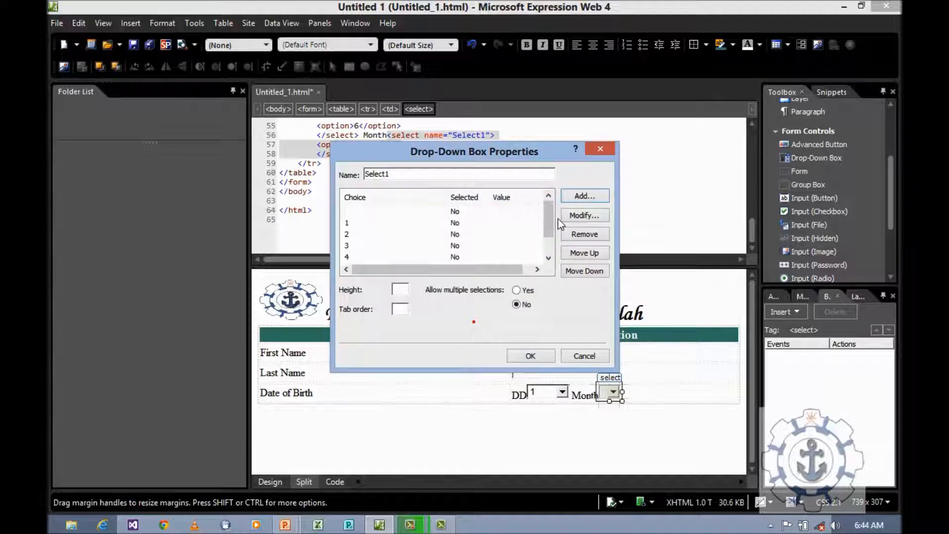
# - Add Month choices 7 through 12 and apply the list to the drop-down
pyautogui.click(583, 196)
pyautogui.write('7')
pyautogui.click(476, 320)
pyautogui.click(575, 200)
pyautogui.write('8')
pyautogui.click(488, 319)
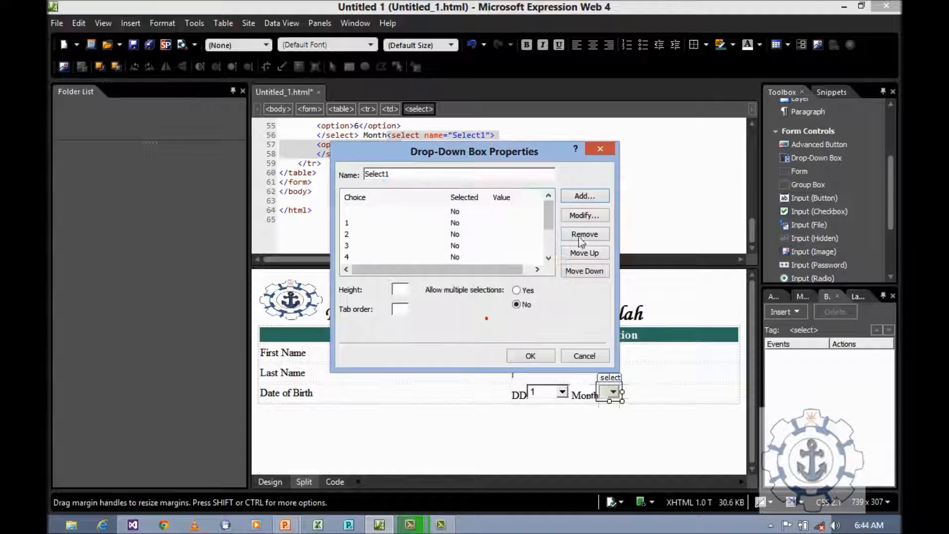
pyautogui.click(583, 195)
pyautogui.write('9')
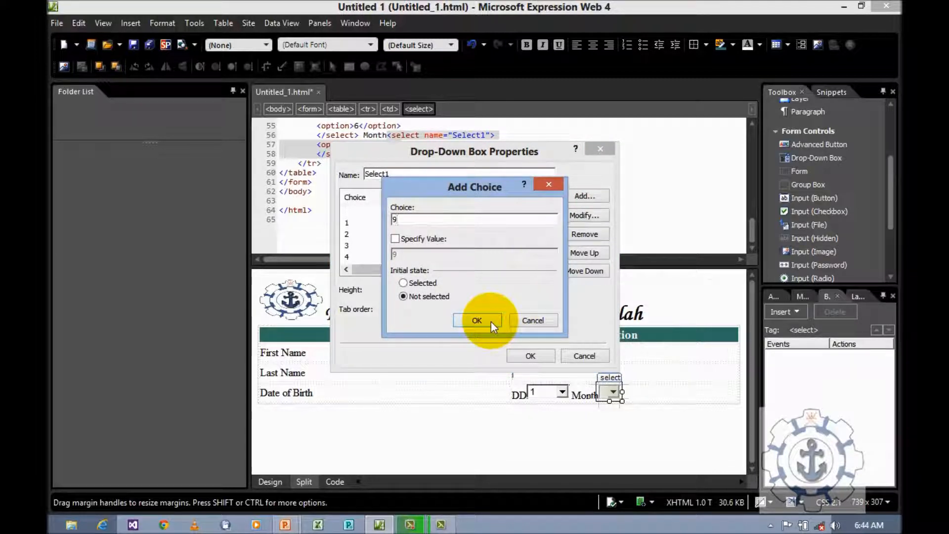
pyautogui.click(491, 321)
pyautogui.click(592, 199)
pyautogui.write('10')
pyautogui.click(490, 322)
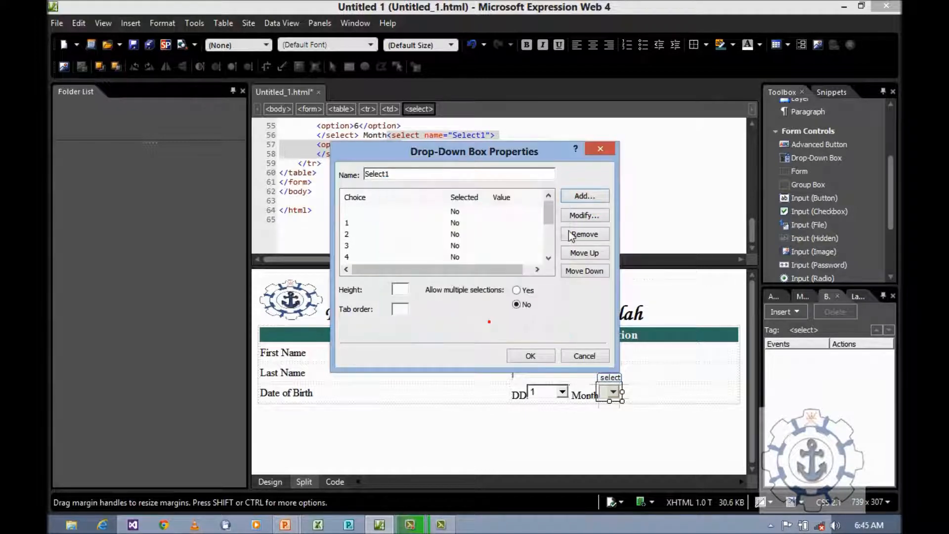
pyautogui.click(576, 200)
pyautogui.write('11')
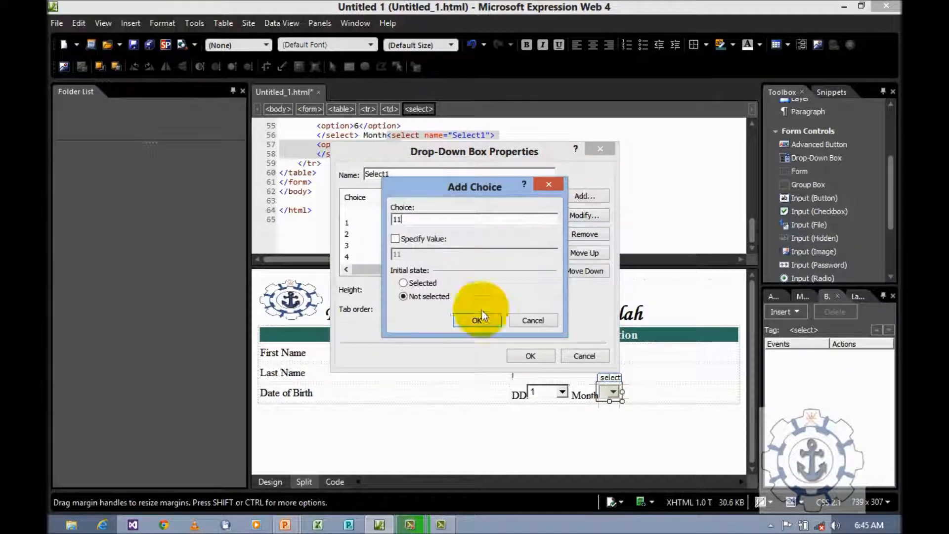
pyautogui.click(485, 323)
pyautogui.click(586, 197)
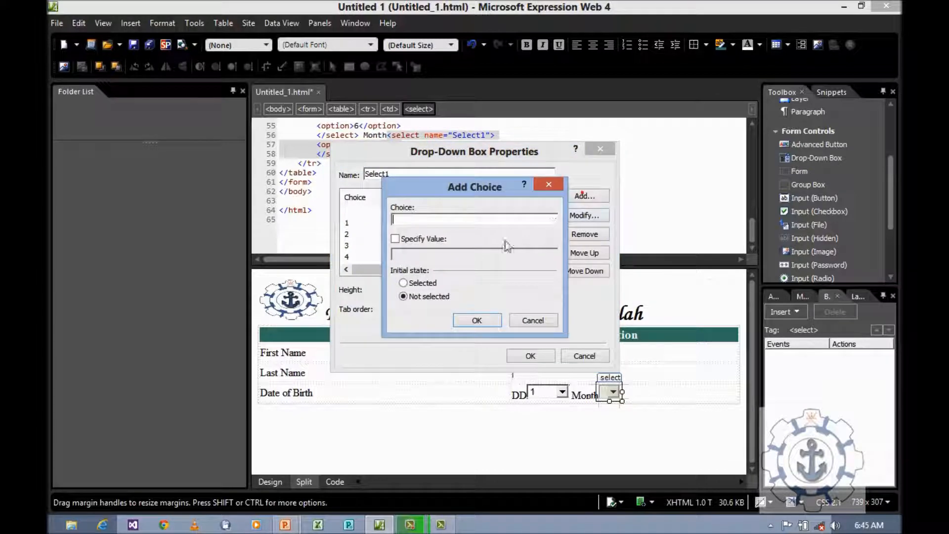
pyautogui.write('12')
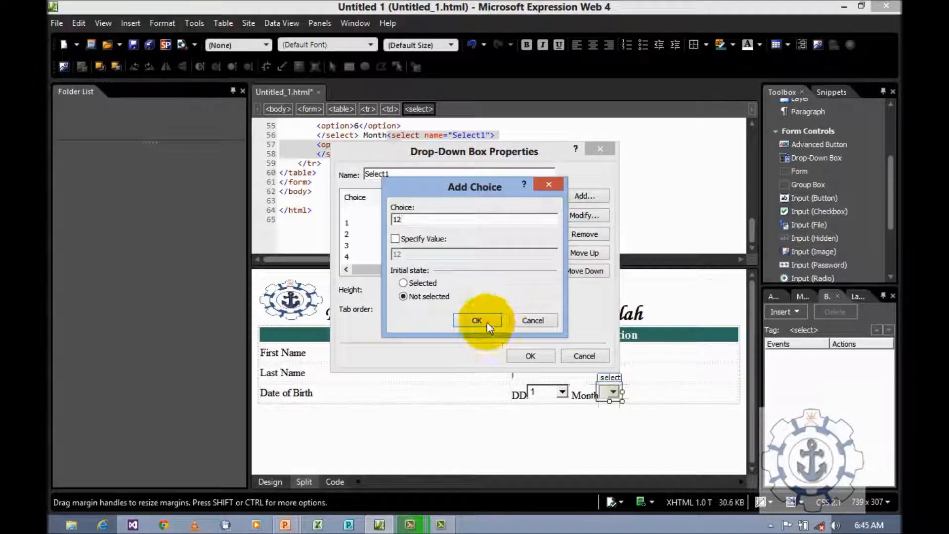
pyautogui.click(487, 321)
pyautogui.click(529, 356)
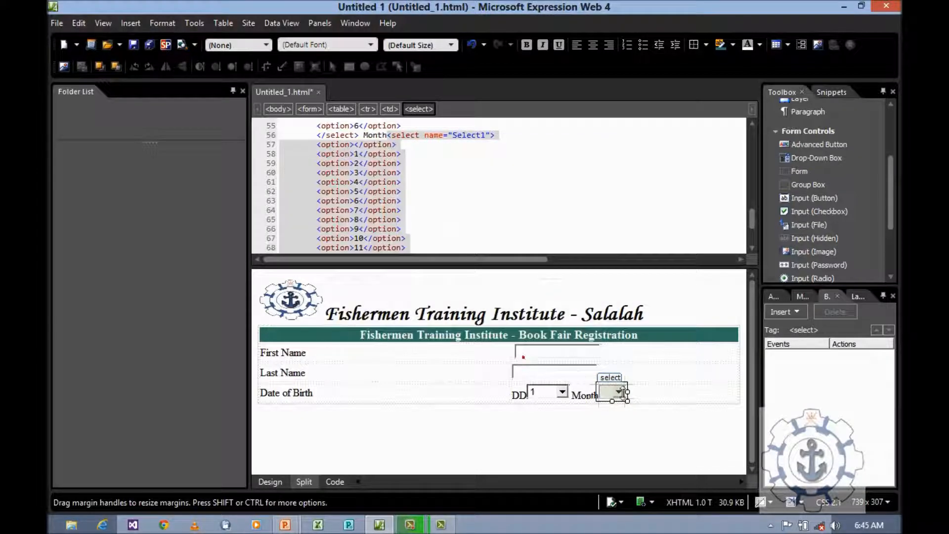
pyautogui.click(655, 400)
# - Type 'year' after the Month box, insert a drop-down (Select2) after it, and open its properties
pyautogui.write('year <select name="Select2">')
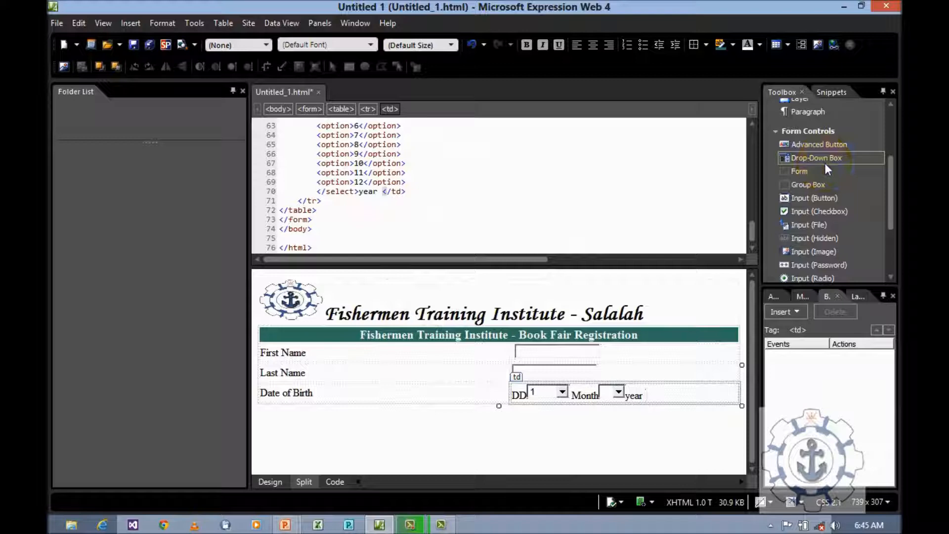
pyautogui.doubleClick(826, 163)
pyautogui.click(668, 418)
pyautogui.doubleClick(660, 394)
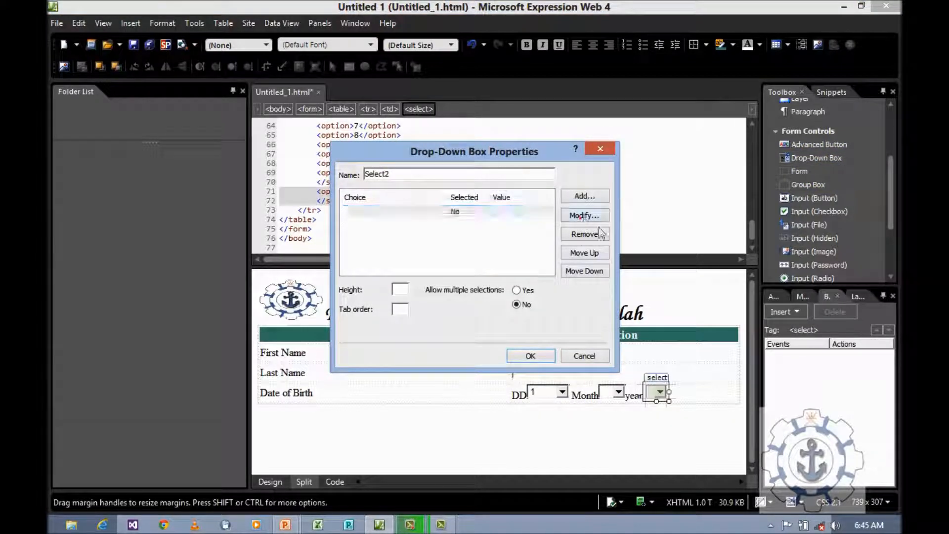
# - Make the year drop-down's first choices 1993, 1994 and 1995, each with its own value
pyautogui.click(584, 215)
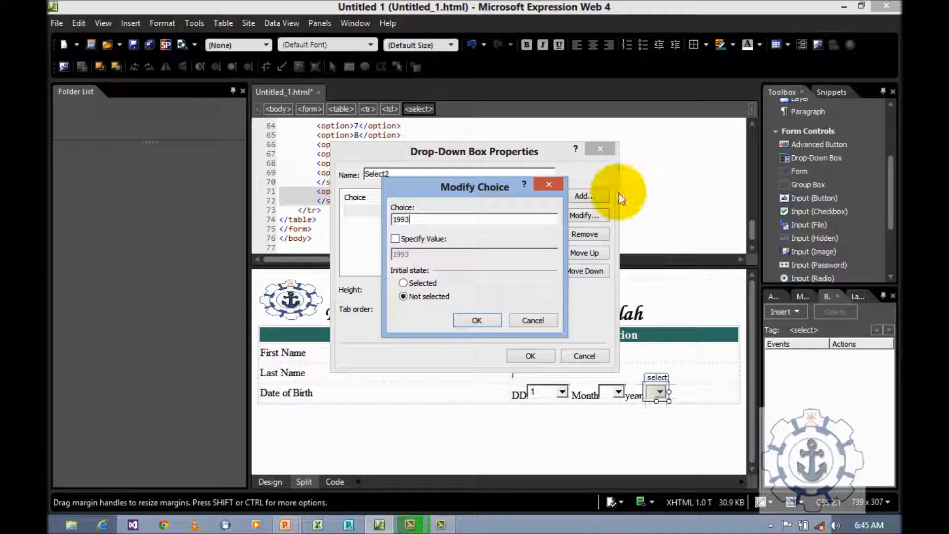
pyautogui.click(424, 240)
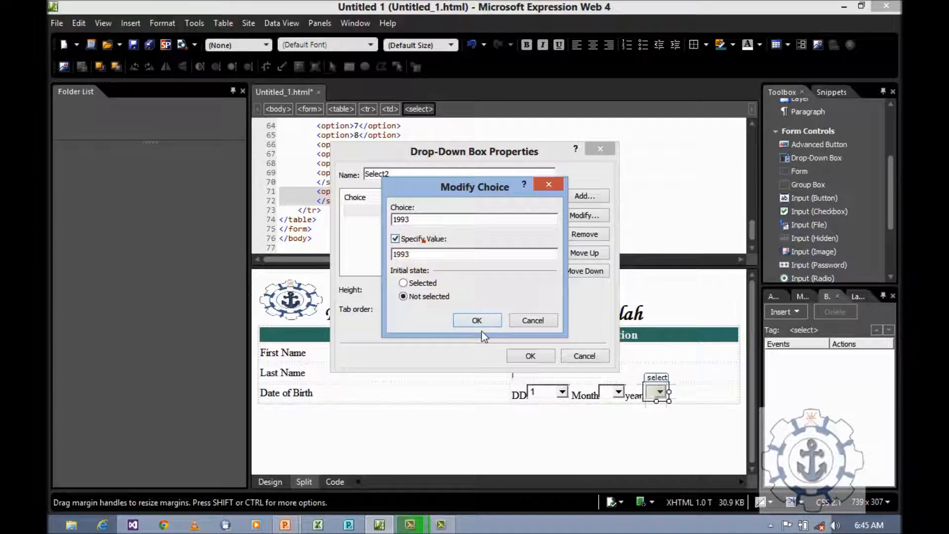
pyautogui.click(479, 322)
pyautogui.click(578, 197)
pyautogui.write('119')
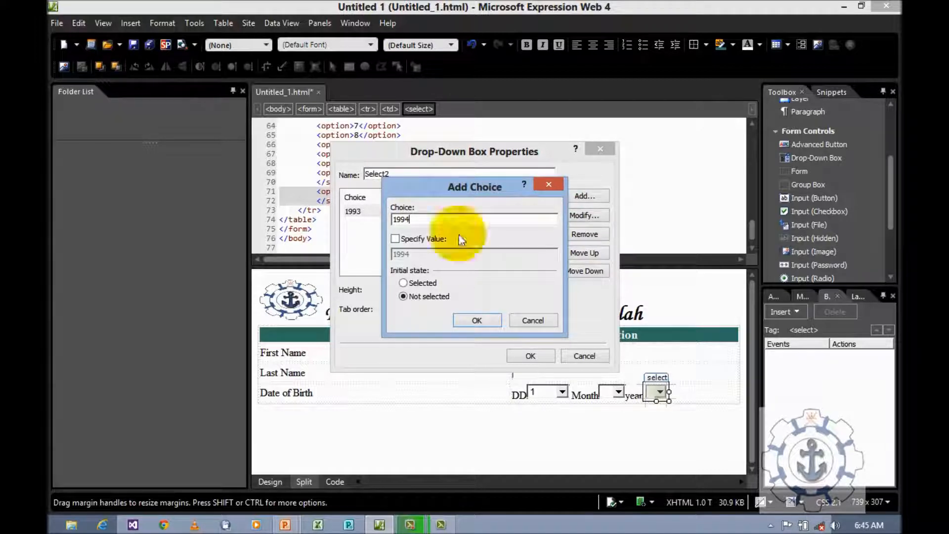
pyautogui.click(476, 320)
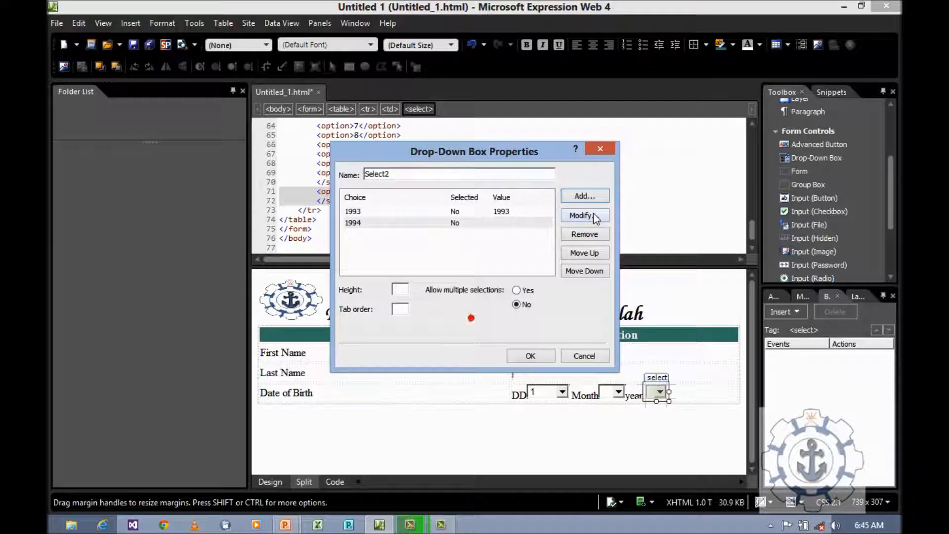
pyautogui.click(595, 217)
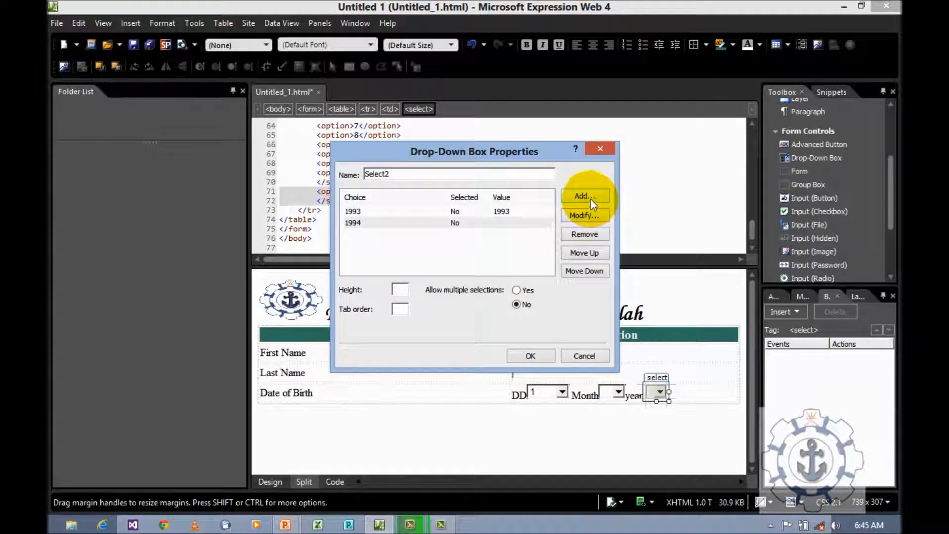
pyautogui.click(592, 194)
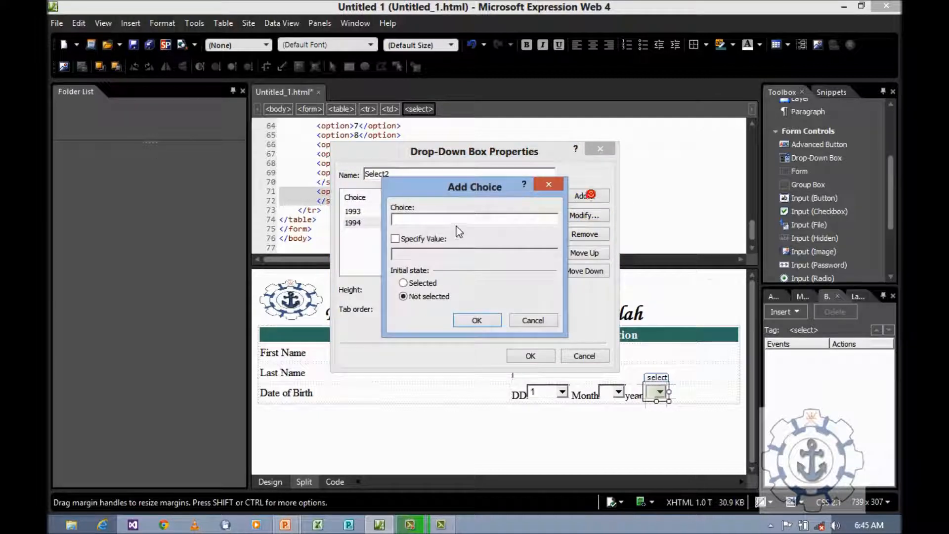
pyautogui.write('1')
pyautogui.click(426, 243)
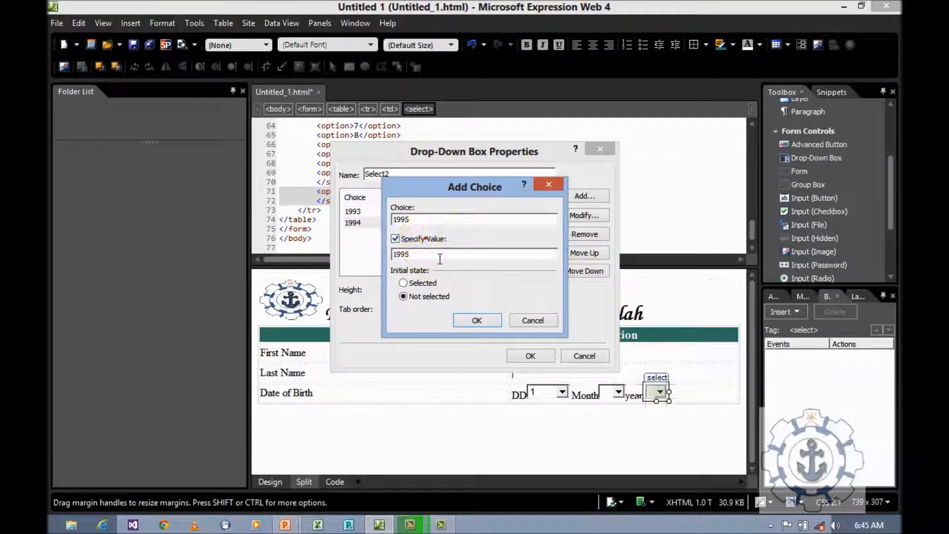
pyautogui.click(477, 321)
# - Add the year choices 1996 and 1997 with their own values and apply the list
pyautogui.click(582, 197)
pyautogui.write('1')
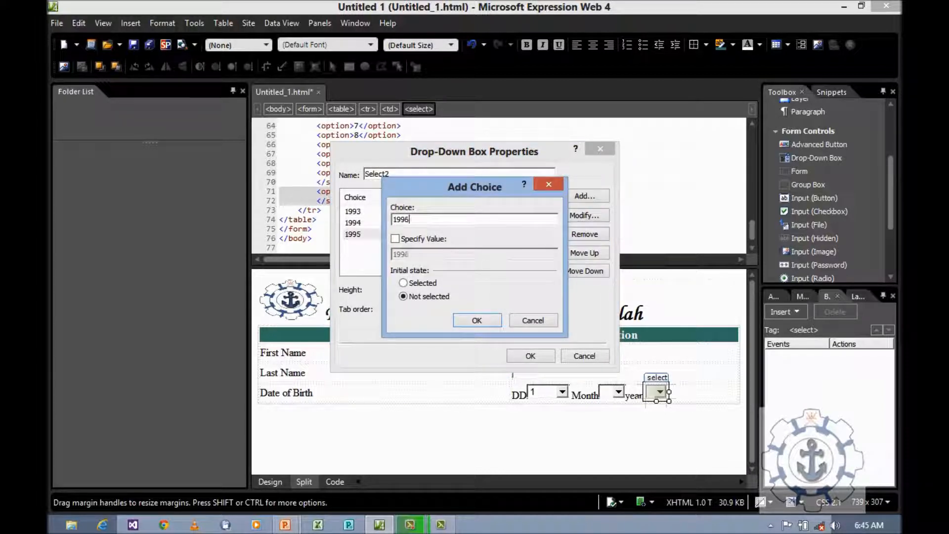
pyautogui.write('996')
pyautogui.click(424, 239)
pyautogui.click(476, 320)
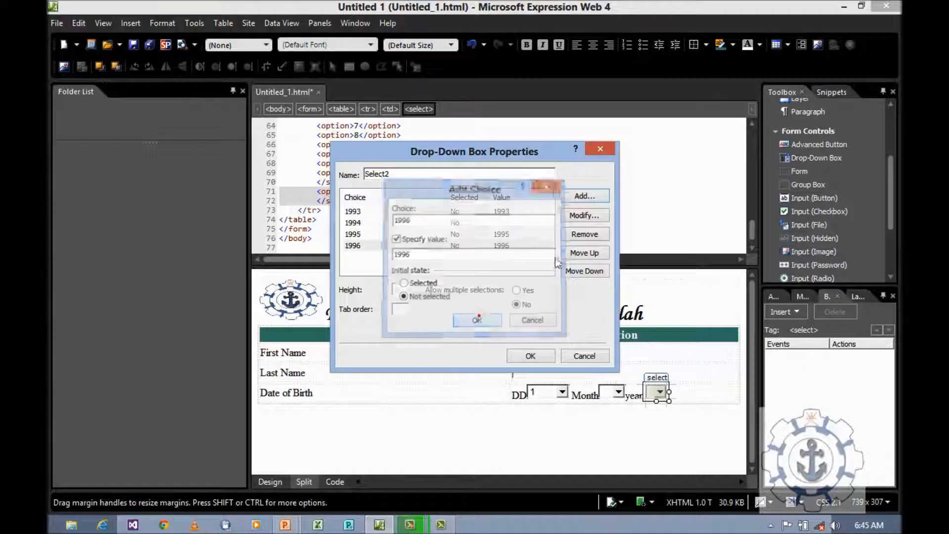
pyautogui.click(583, 197)
pyautogui.write('1')
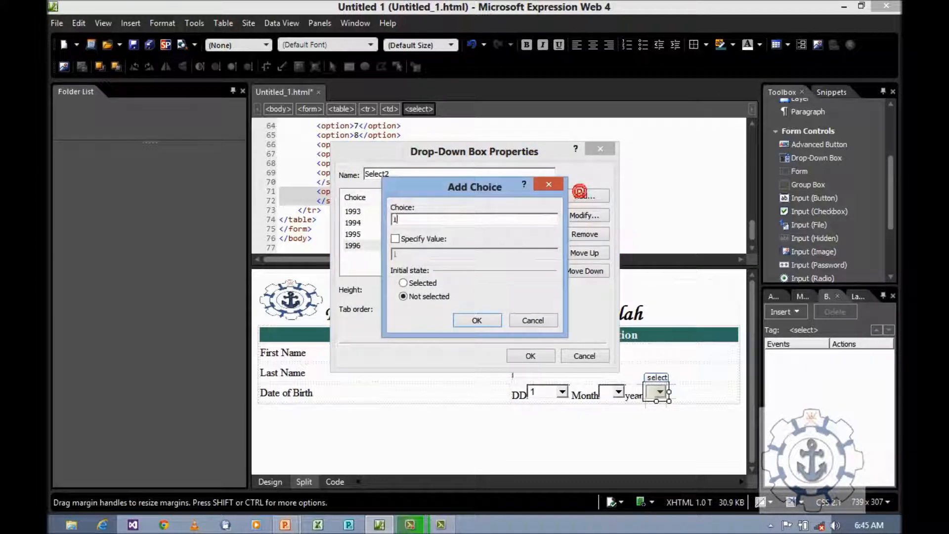
pyautogui.write('997')
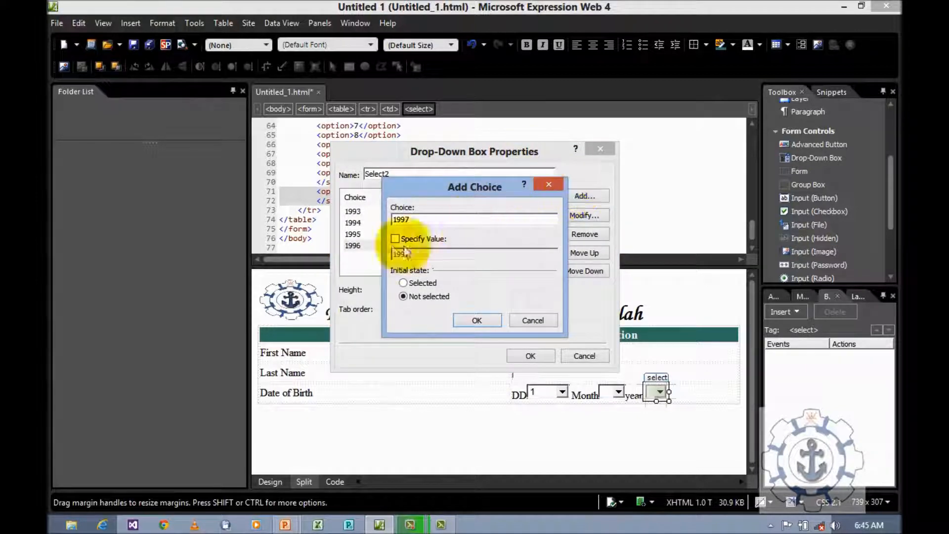
pyautogui.click(426, 239)
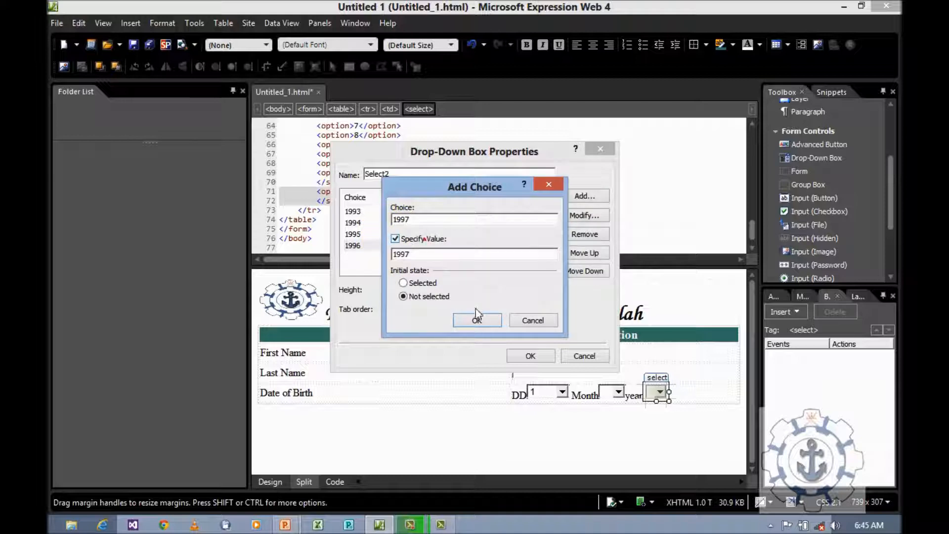
pyautogui.click(476, 319)
pyautogui.click(526, 357)
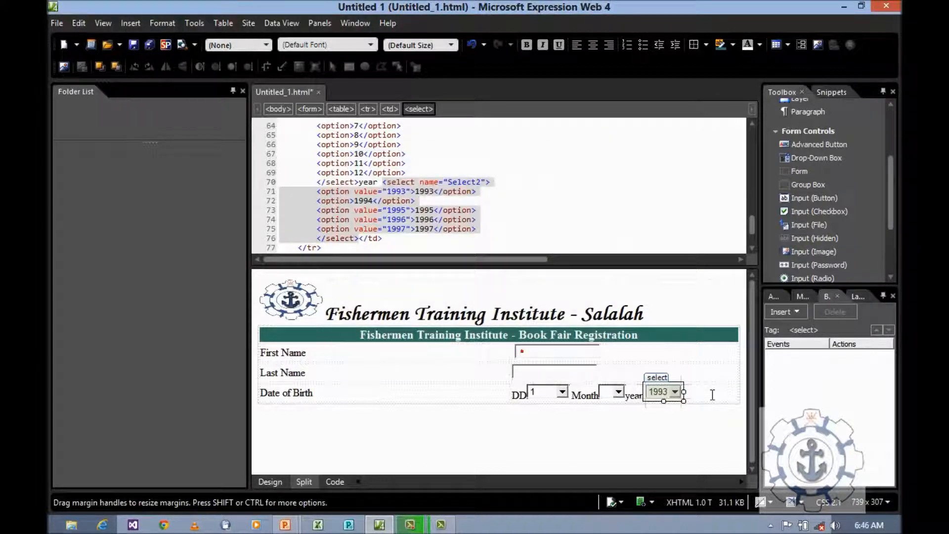
pyautogui.click(708, 393)
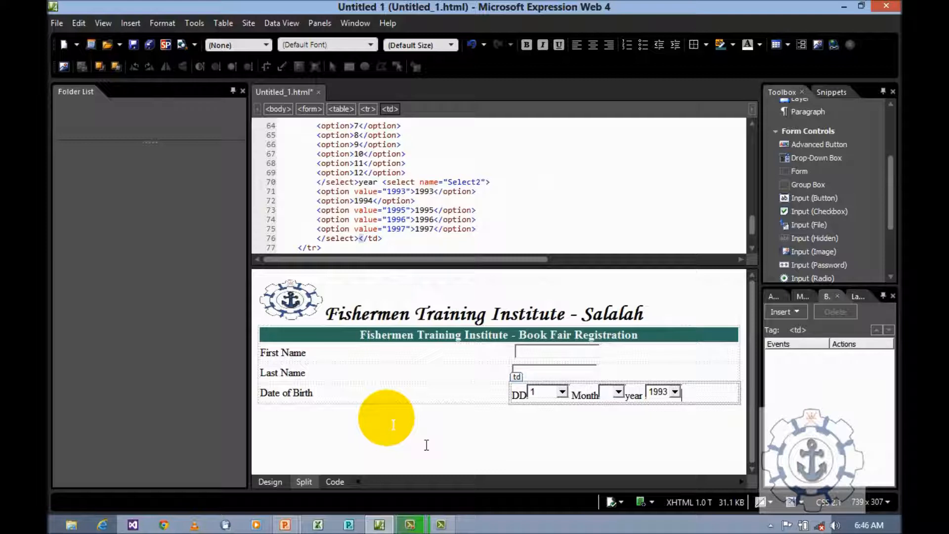
# - Add new rows below Date of Birth and type the label 'Gender' in the first empty row
pyautogui.press('Tab')
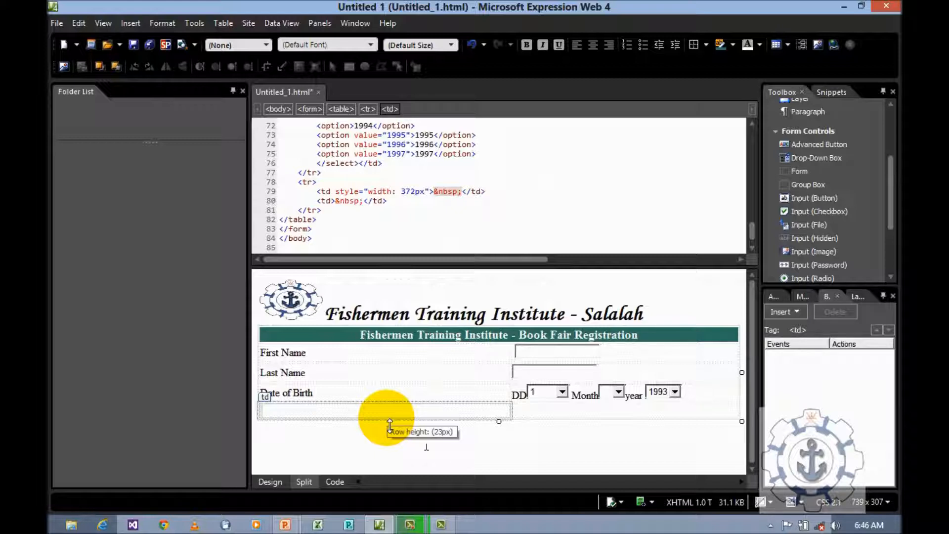
pyautogui.click(690, 413)
pyautogui.press('Tab')
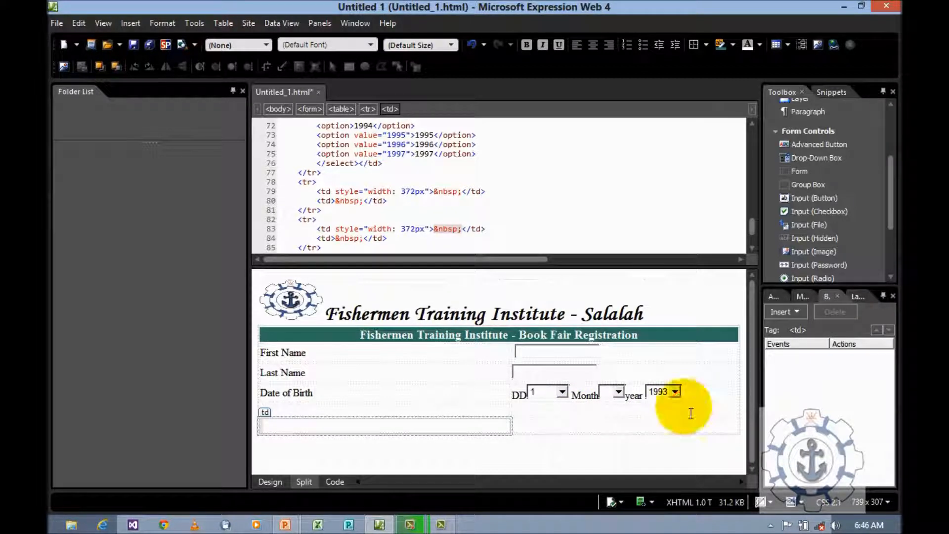
pyautogui.click(461, 418)
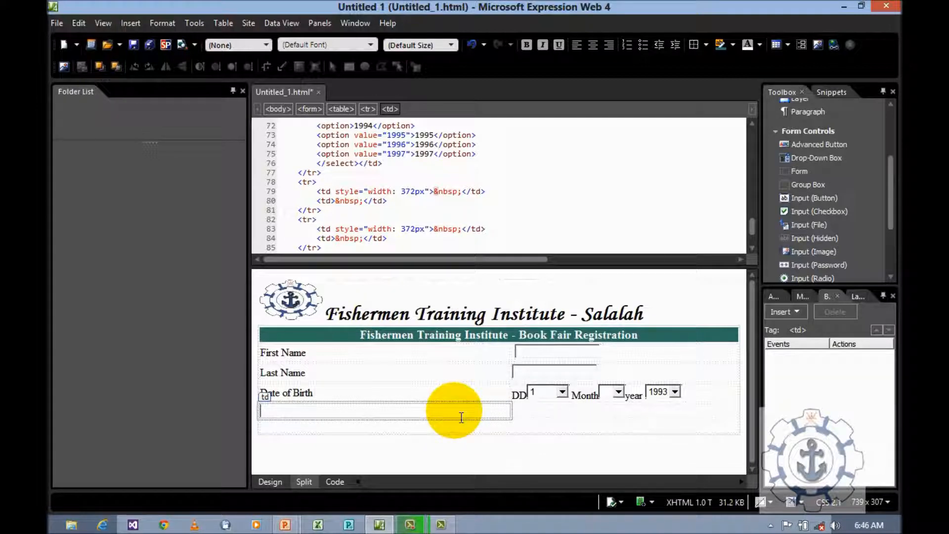
pyautogui.write('Gender')
pyautogui.press('Tab')
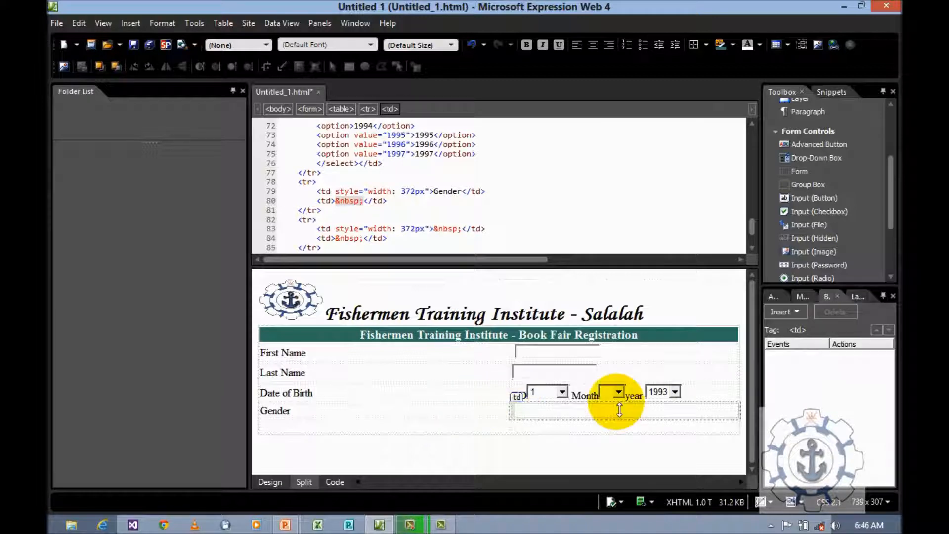
pyautogui.scroll(-1, 892, 213)
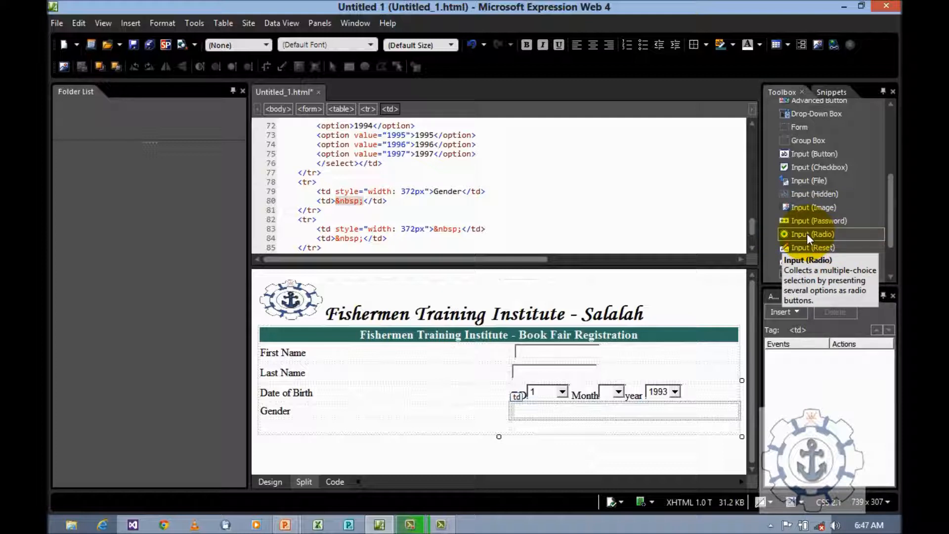
# - Type 'male' in the Gender cell with a radio button beside it
pyautogui.moveTo(807, 237); pyautogui.dragTo(598, 409)
pyautogui.write('male')
pyautogui.click(599, 409)
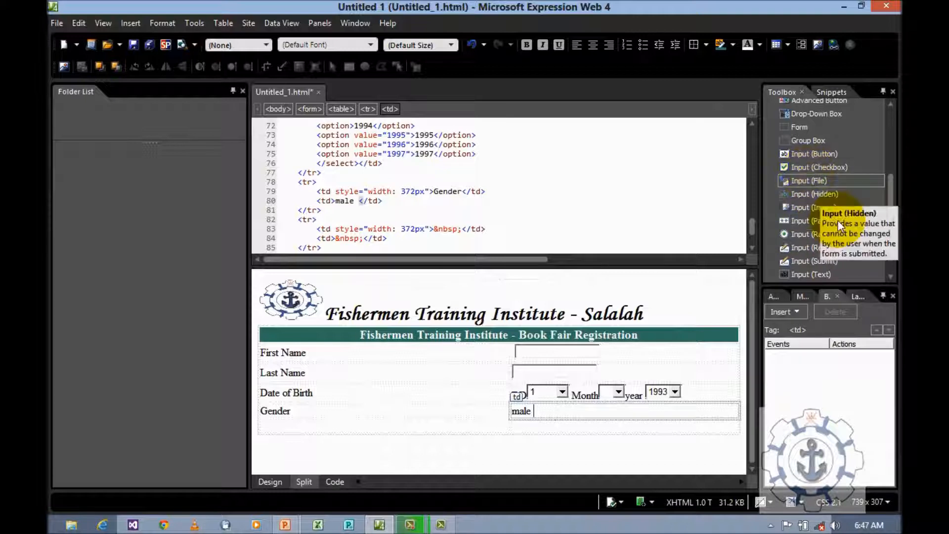
pyautogui.doubleClick(829, 231)
pyautogui.click(614, 420)
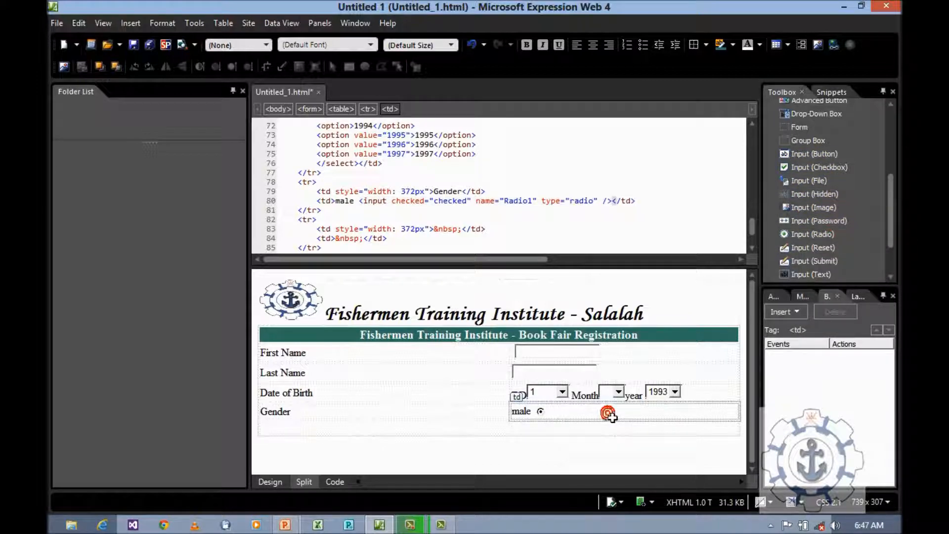
# - Type 'Female' and add a second radio button after it
pyautogui.write('Femal')
pyautogui.press('BackSpace')
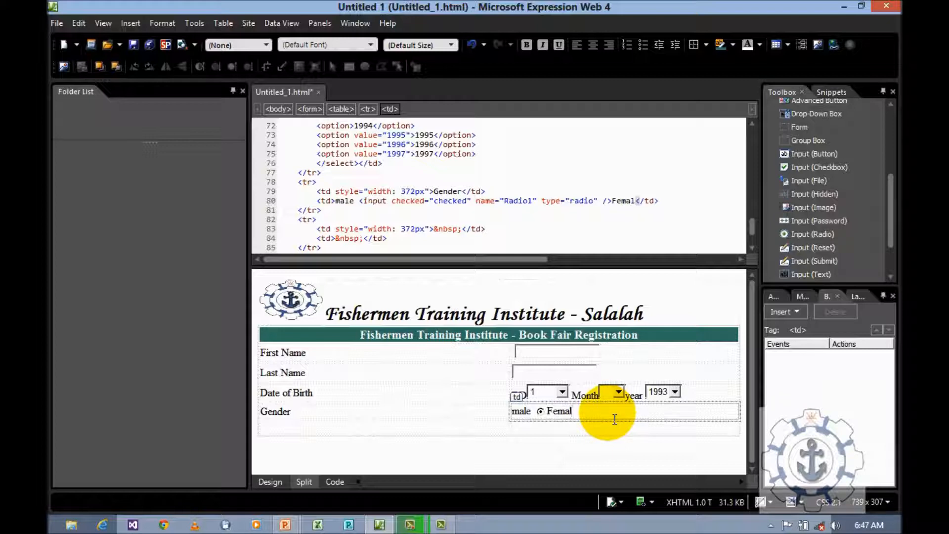
pyautogui.write('e')
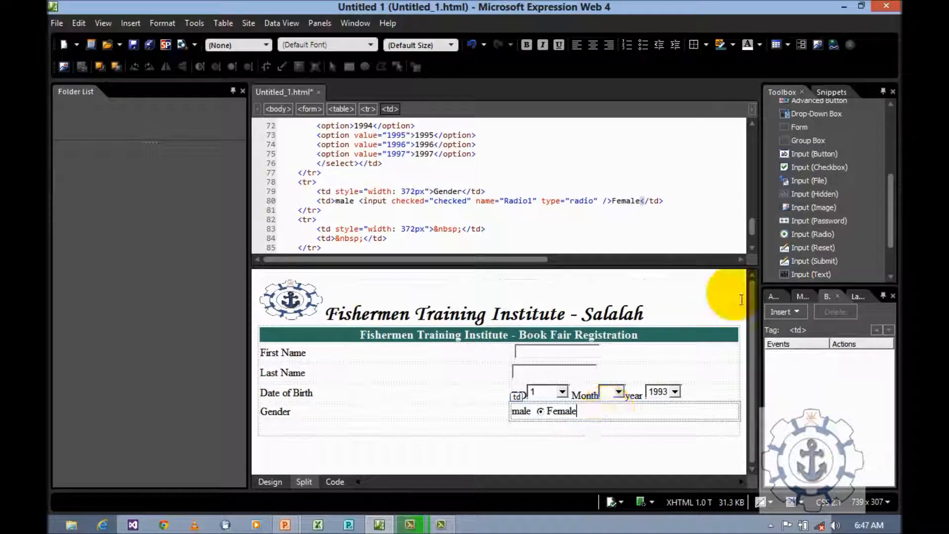
pyautogui.doubleClick(828, 234)
pyautogui.click(608, 436)
pyautogui.click(436, 437)
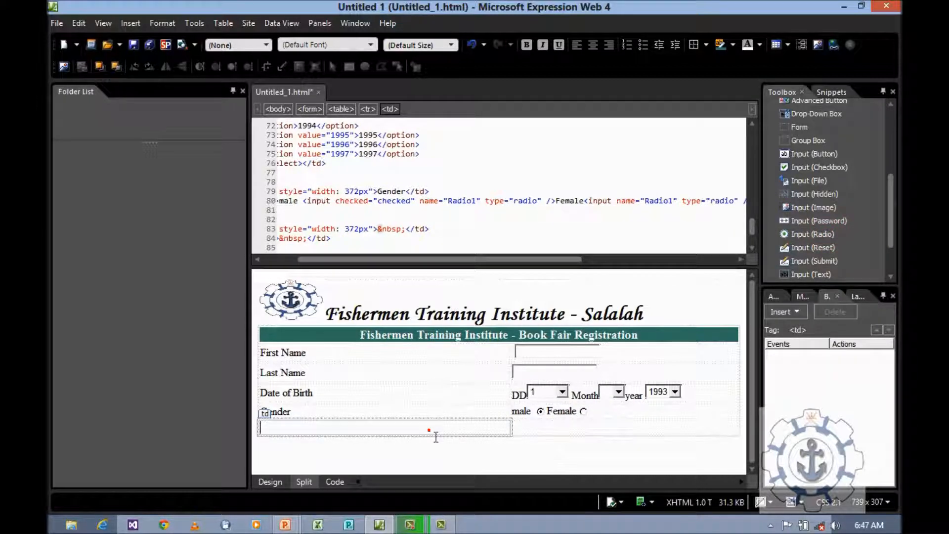
# - Type 'Educational Qualifaicatio' in the cell below Gender and move to its answer cell
pyautogui.write('E')
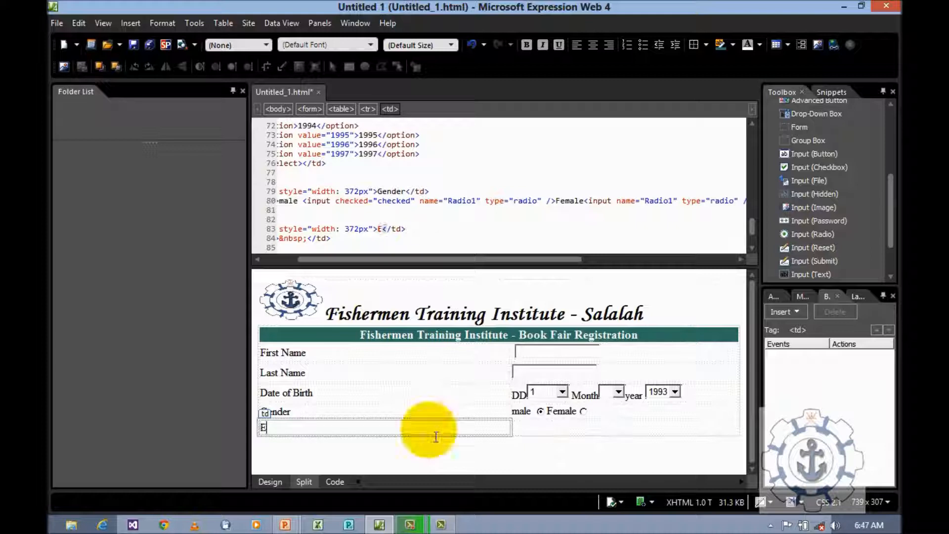
pyautogui.write('ducatio')
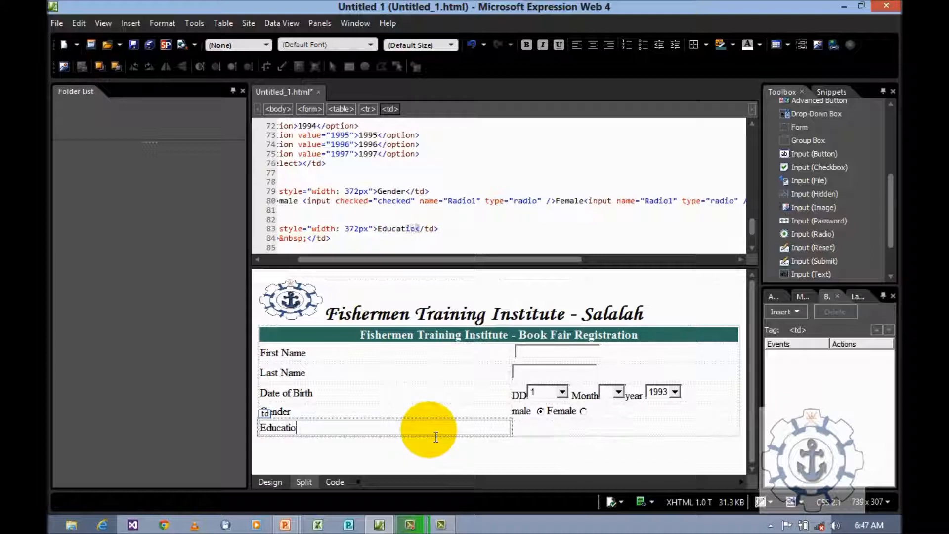
pyautogui.write('nal Q')
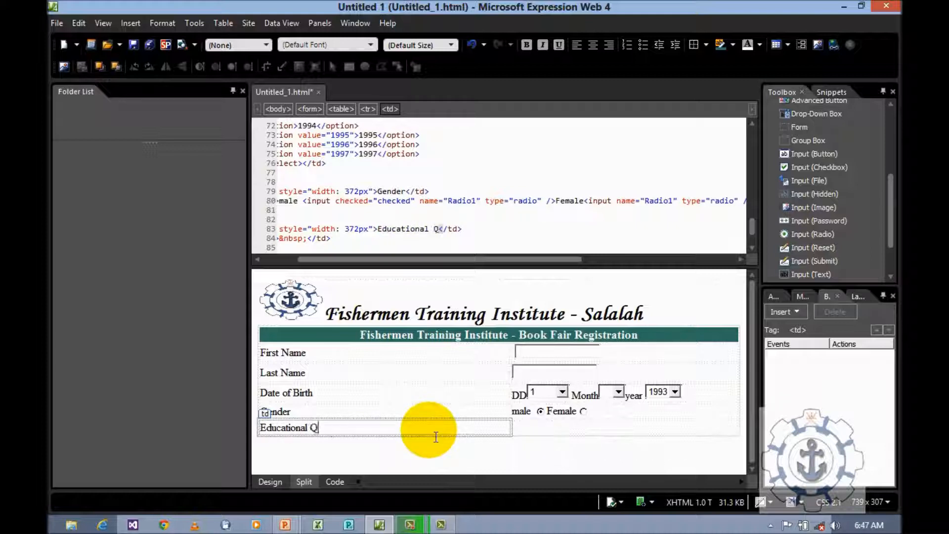
pyautogui.write('ualifaicatio')
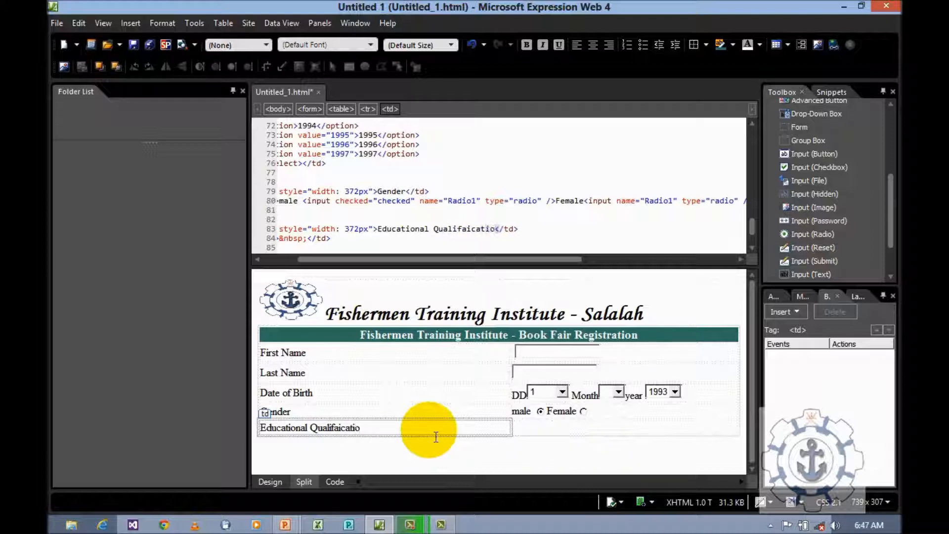
pyautogui.press('Tab')
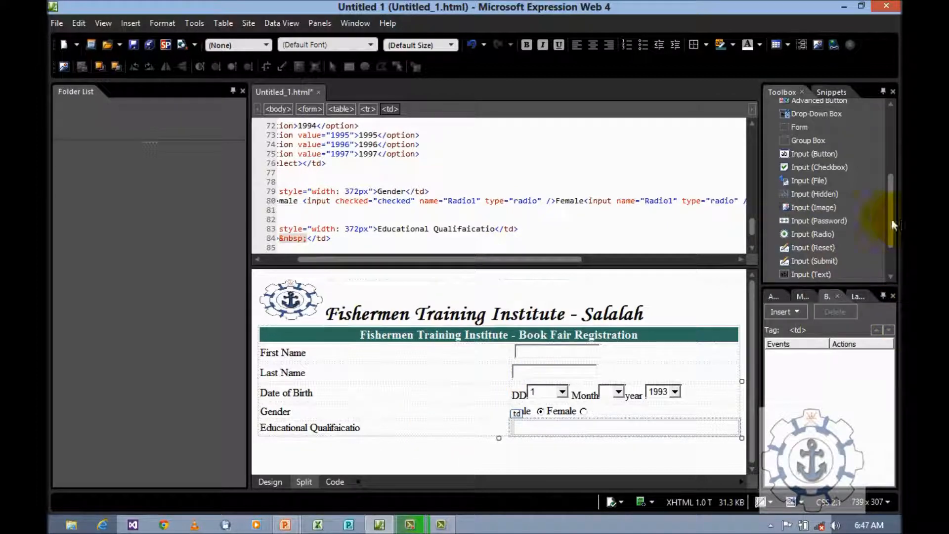
pyautogui.scroll(1, 890, 216)
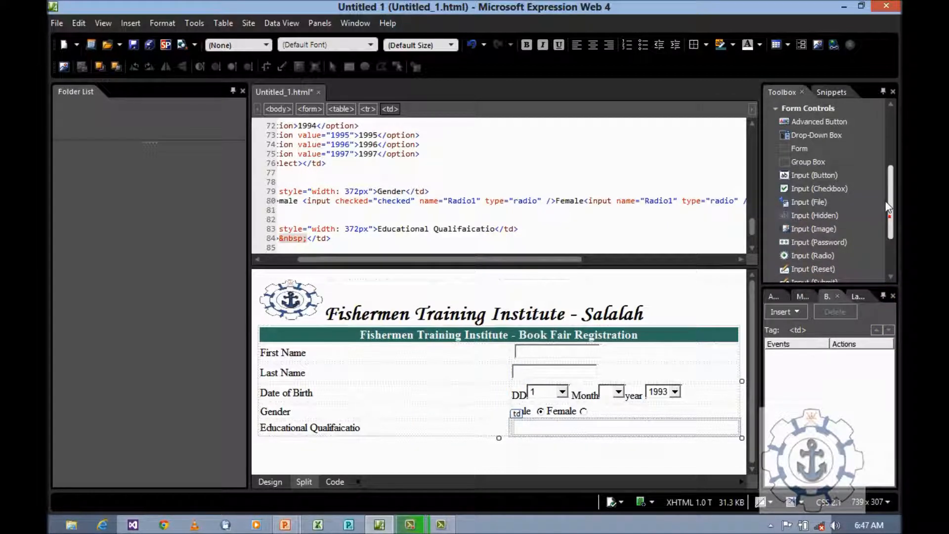
# - Insert drop-down Select3 in the qualification cell and add the choice Bachelore with its own value
pyautogui.doubleClick(831, 136)
pyautogui.doubleClick(525, 429)
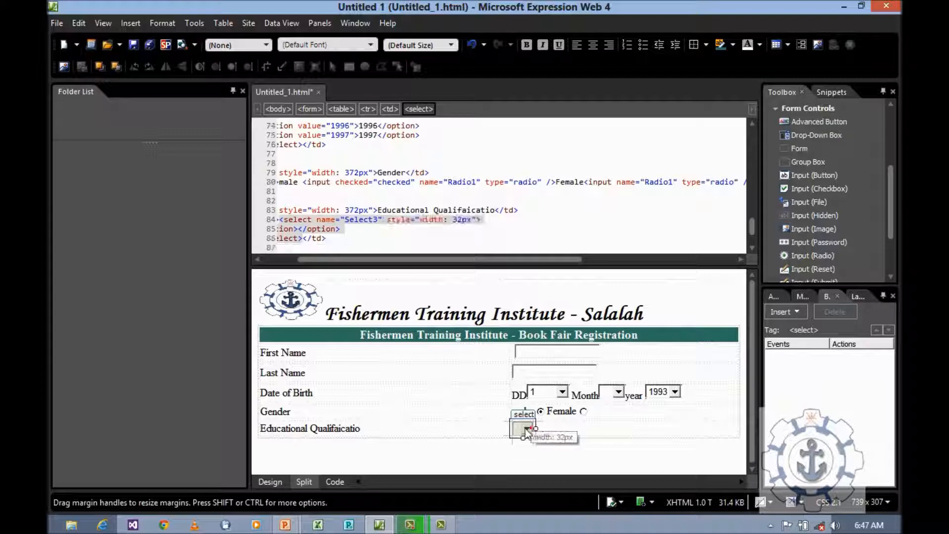
pyautogui.click(584, 196)
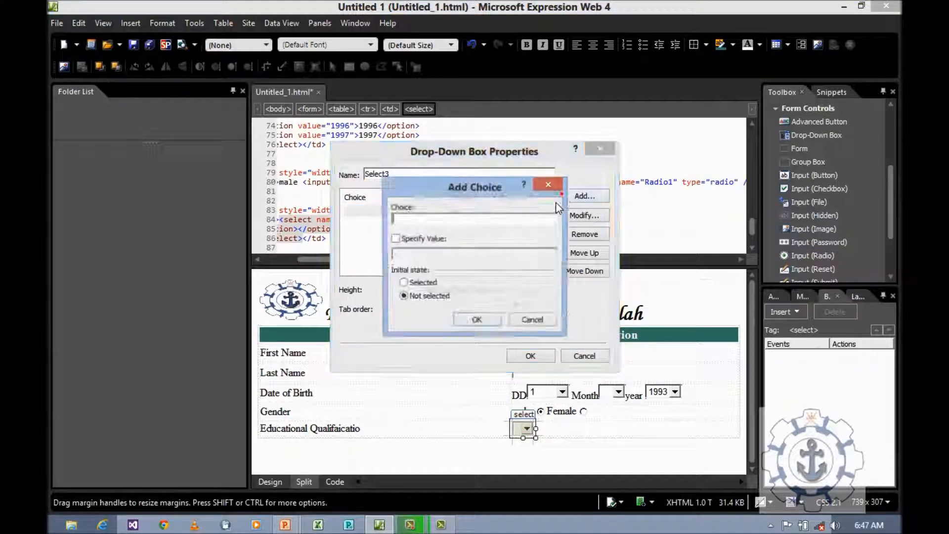
pyautogui.write('BA')
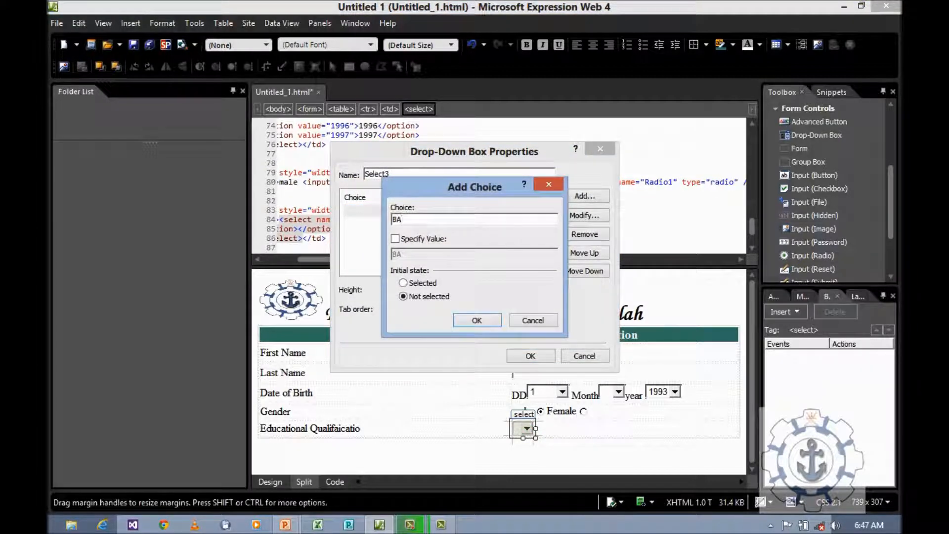
pyautogui.write('achelore')
pyautogui.click(395, 239)
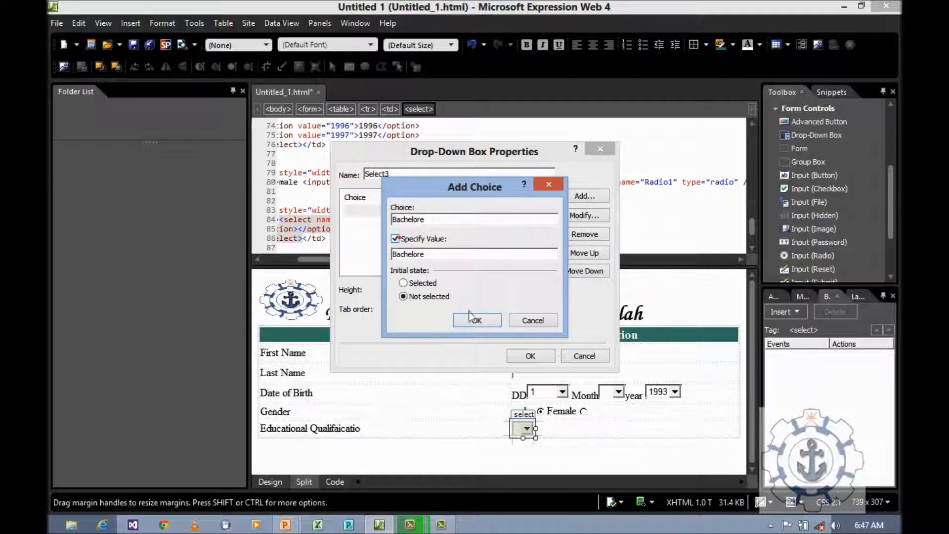
pyautogui.click(476, 320)
# - Add the choices Master and Doctor to Select3 and apply the list
pyautogui.click(576, 196)
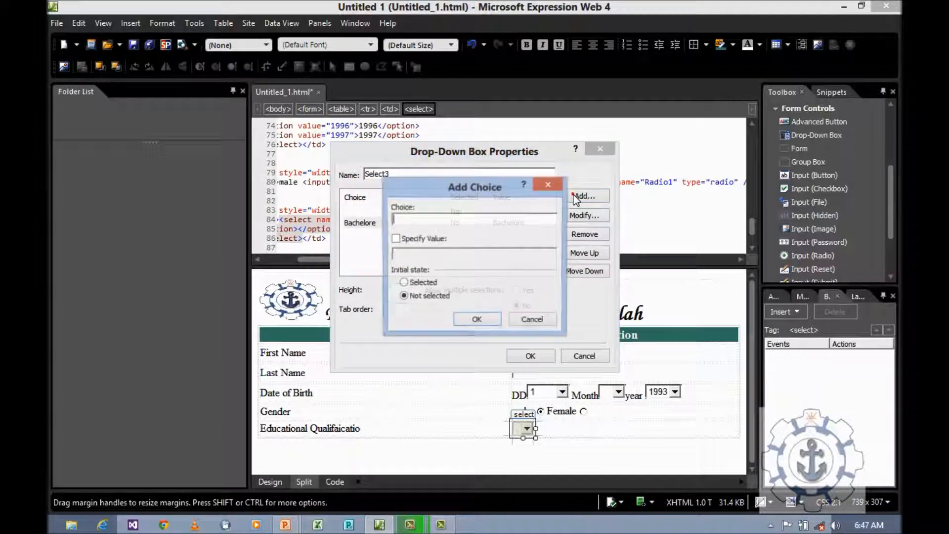
pyautogui.write('Master')
pyautogui.click(559, 221)
pyautogui.click(461, 241)
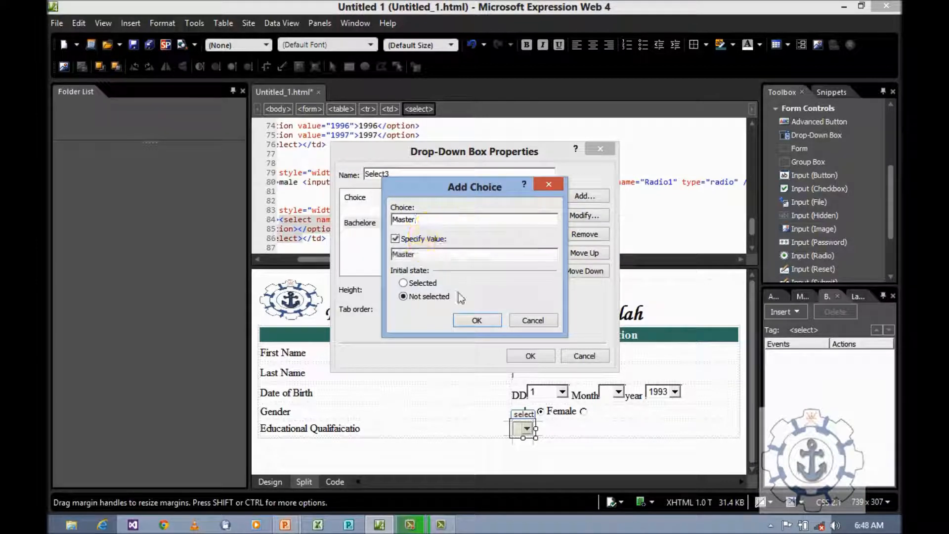
pyautogui.click(462, 319)
pyautogui.click(578, 198)
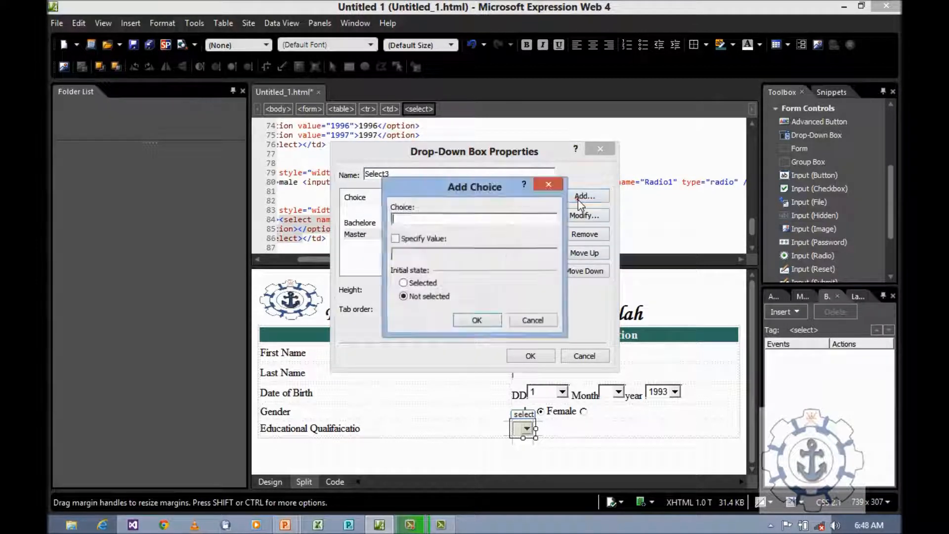
pyautogui.write('Doctor')
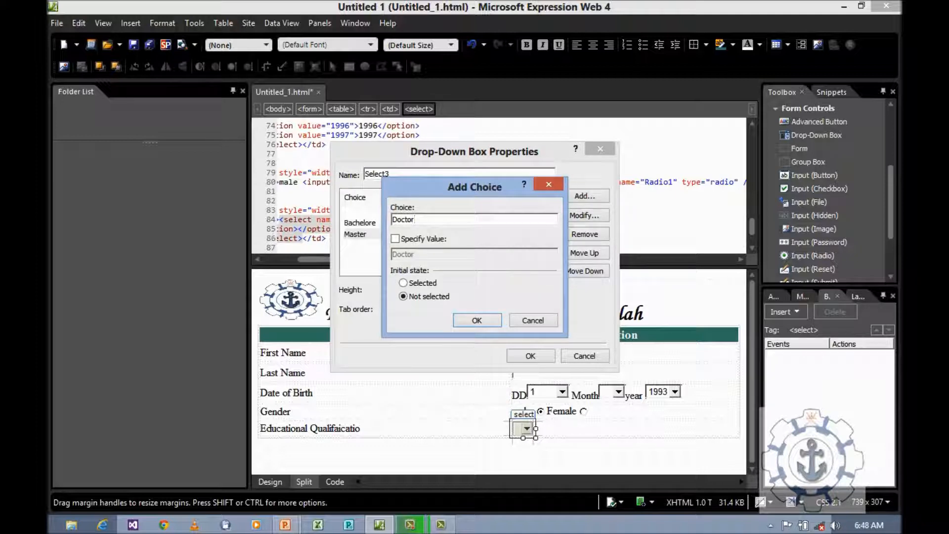
pyautogui.click(476, 322)
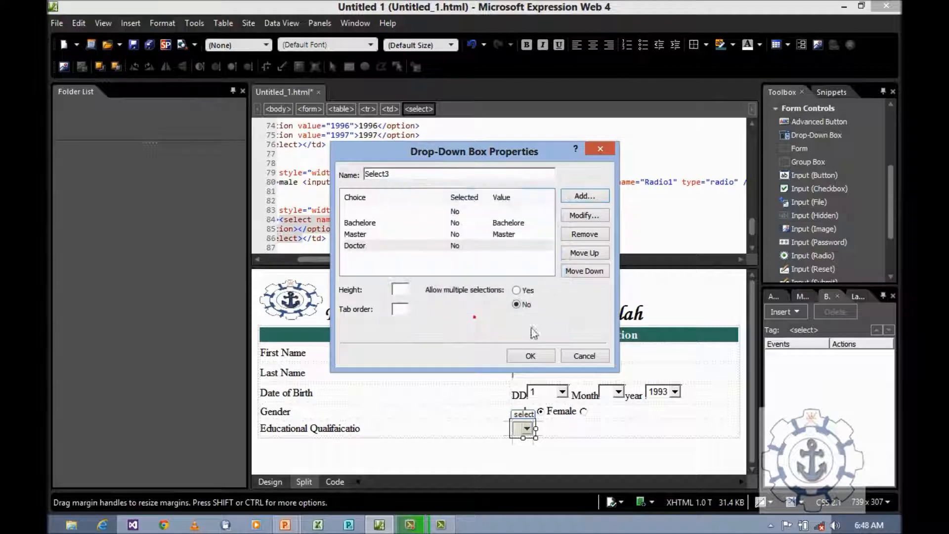
pyautogui.click(525, 356)
pyautogui.click(569, 434)
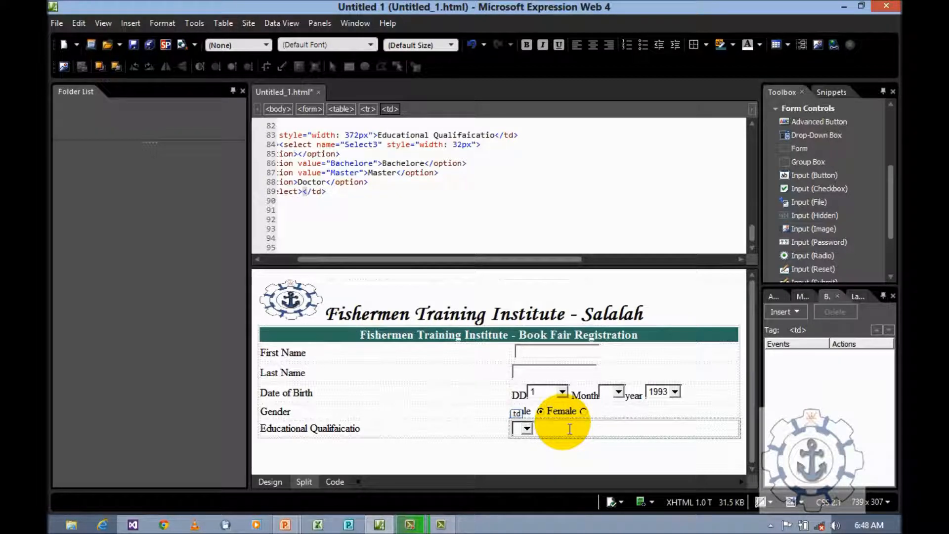
# - Add a row below the qualification row and label it 'Area of Interest'
pyautogui.press('Tab')
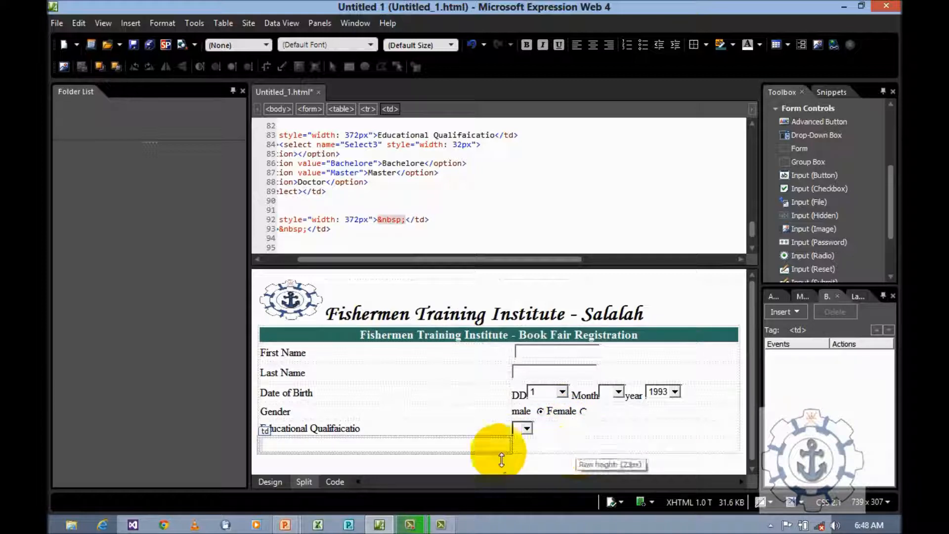
pyautogui.click(470, 452)
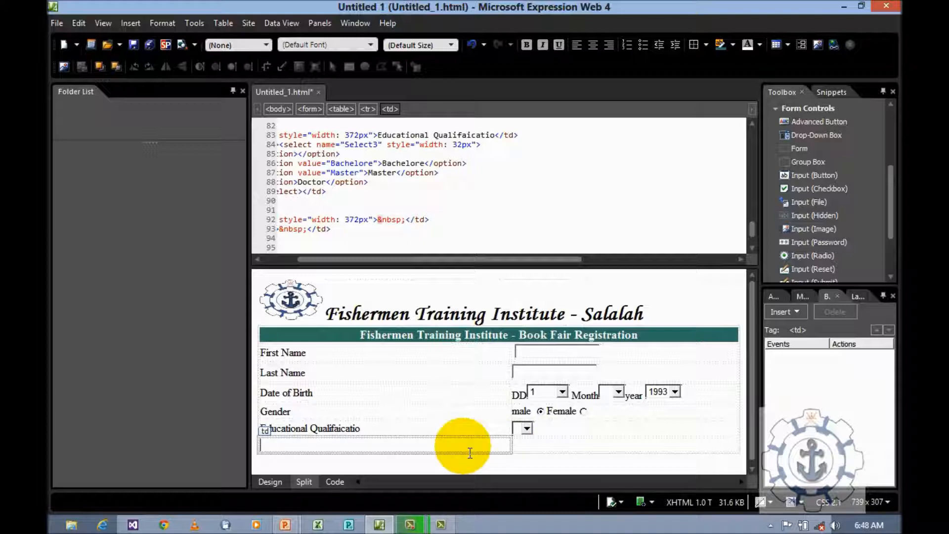
pyautogui.write('Area of Interest')
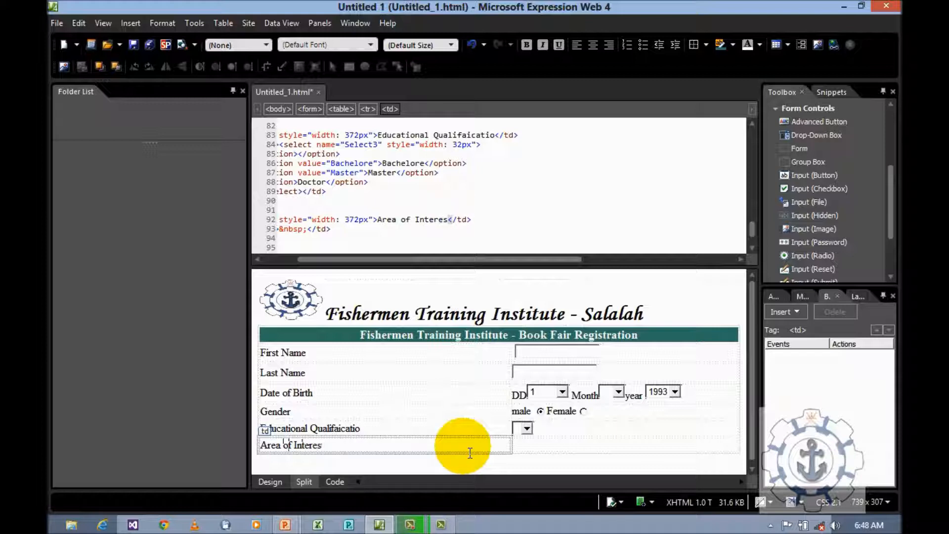
pyautogui.press('Tab')
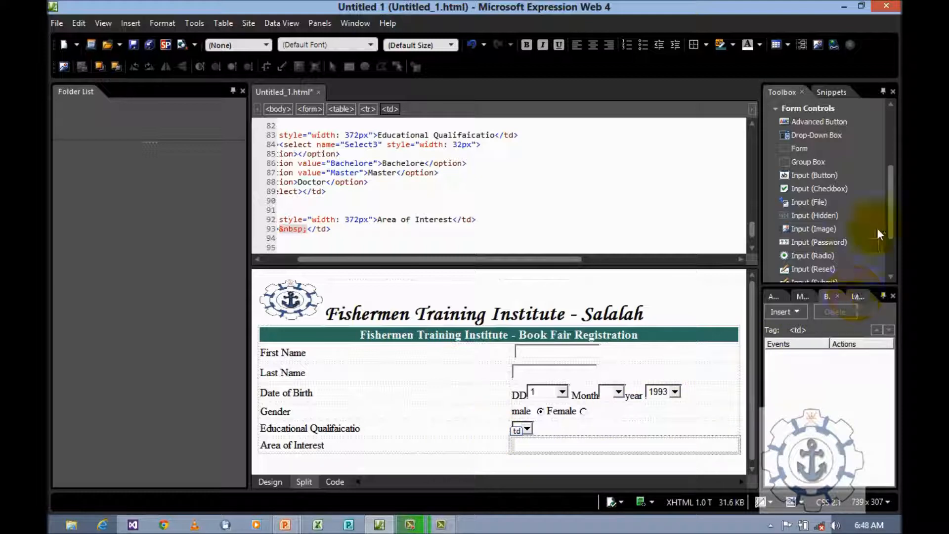
pyautogui.scroll(-1, 892, 213)
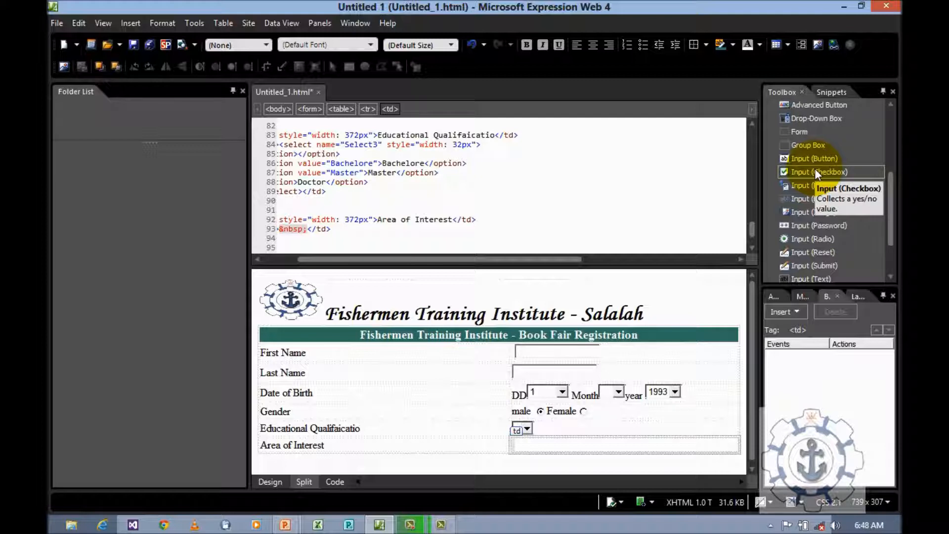
# - Add Books and Movies checkboxes to the Area of Interest cell
pyautogui.moveTo(816, 169); pyautogui.dragTo(582, 449)
pyautogui.write('Boo')
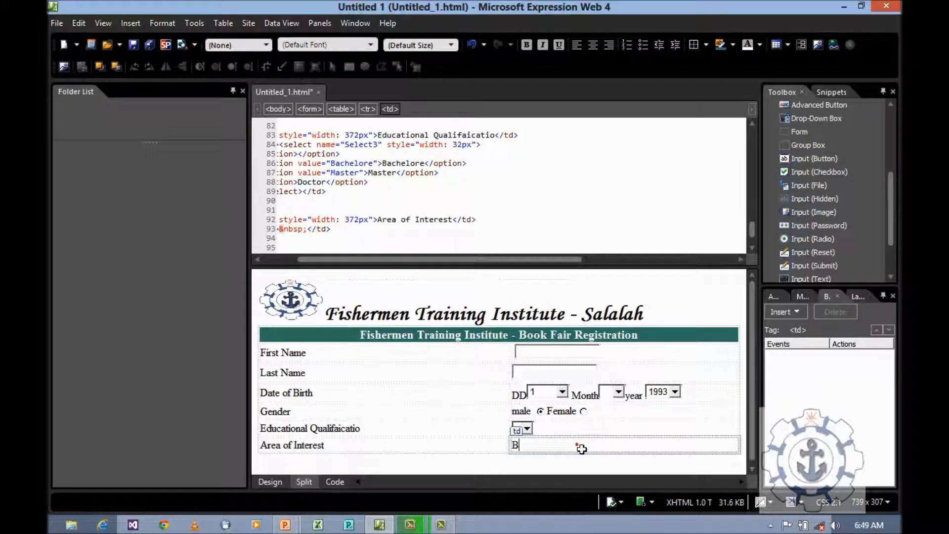
pyautogui.press('BackSpace')
pyautogui.press('BackSpace')
pyautogui.write('oo')
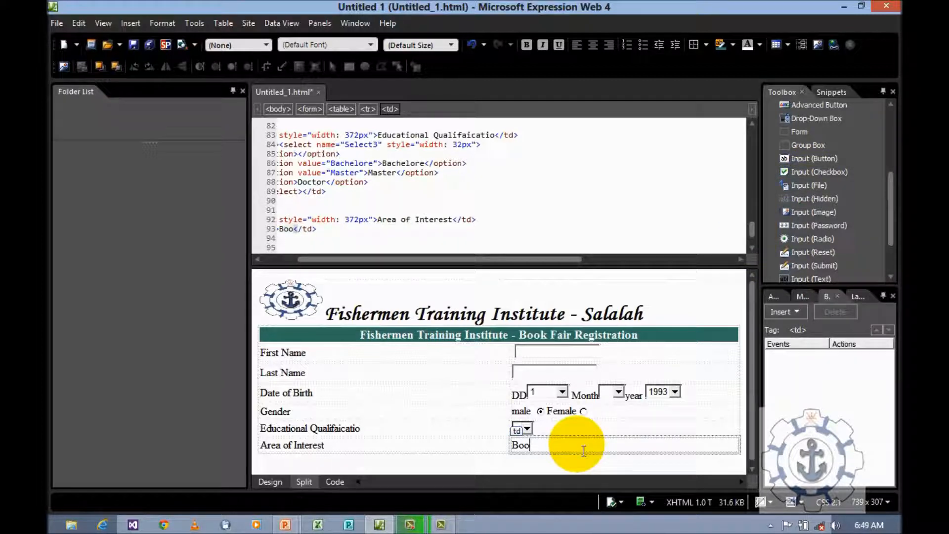
pyautogui.write('ks')
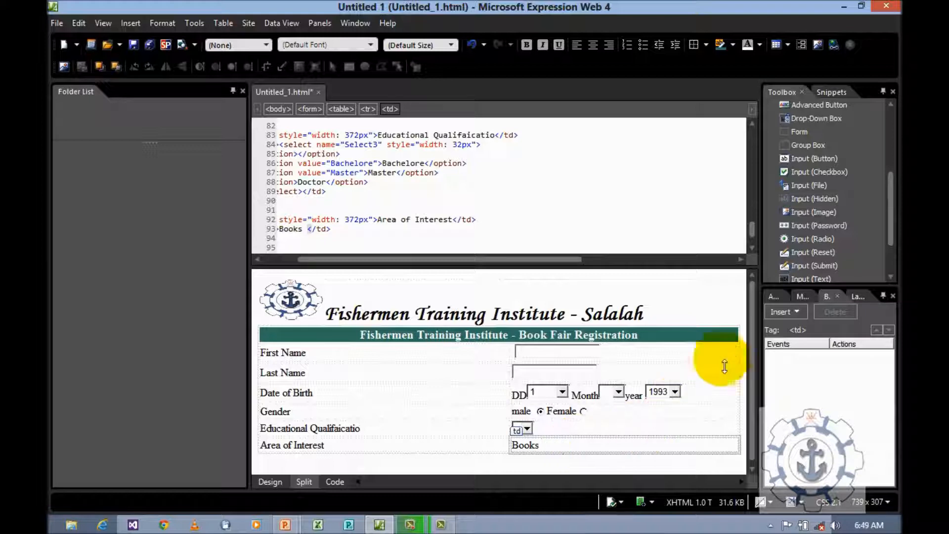
pyautogui.doubleClick(812, 169)
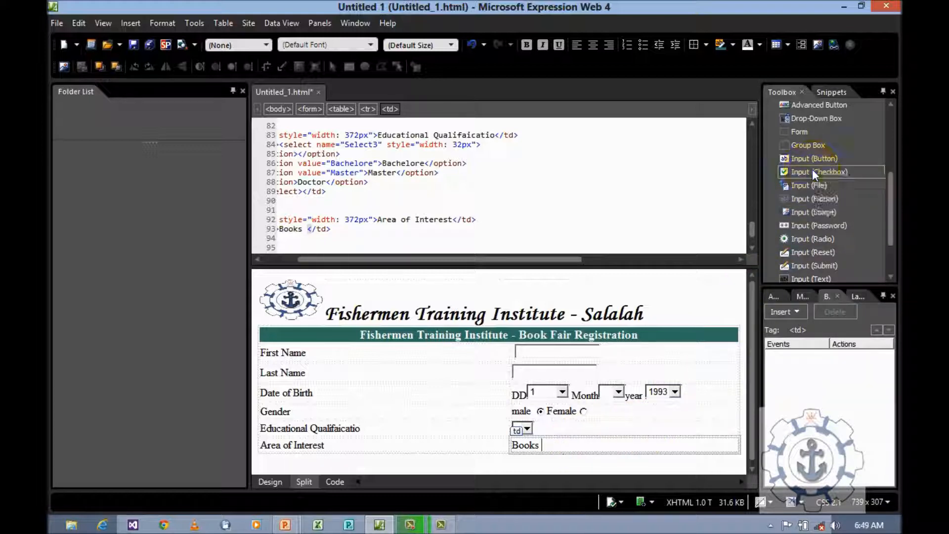
pyautogui.click(577, 453)
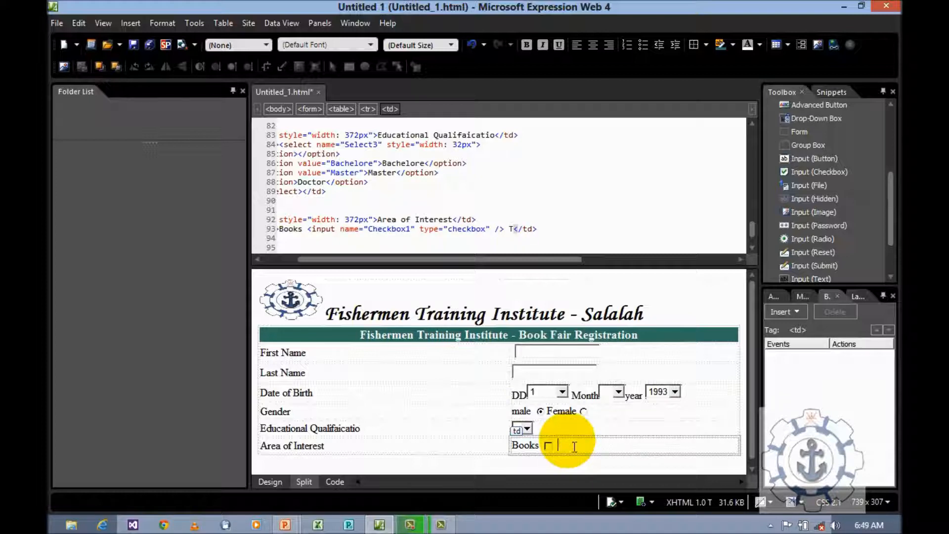
pyautogui.write('m')
pyautogui.press('BackSpace')
pyautogui.write('Movies')
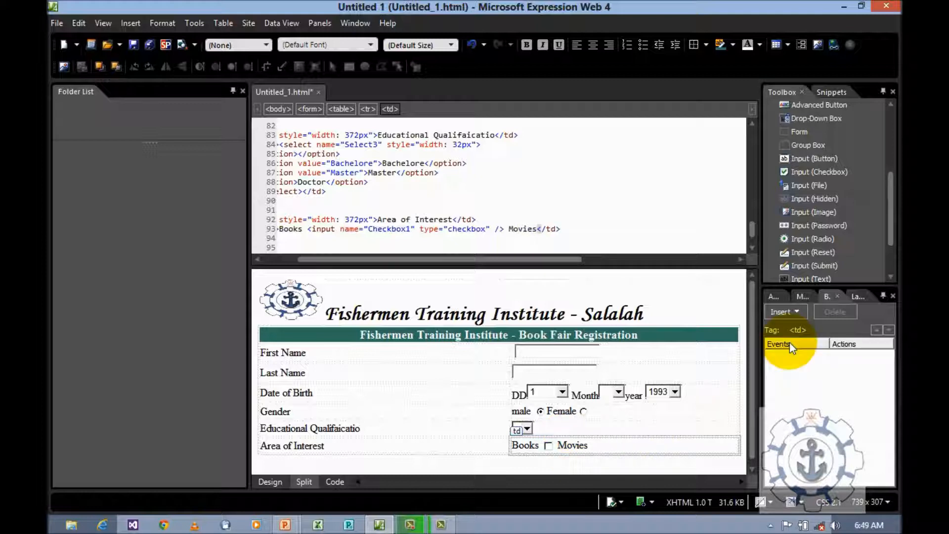
pyautogui.doubleClick(811, 177)
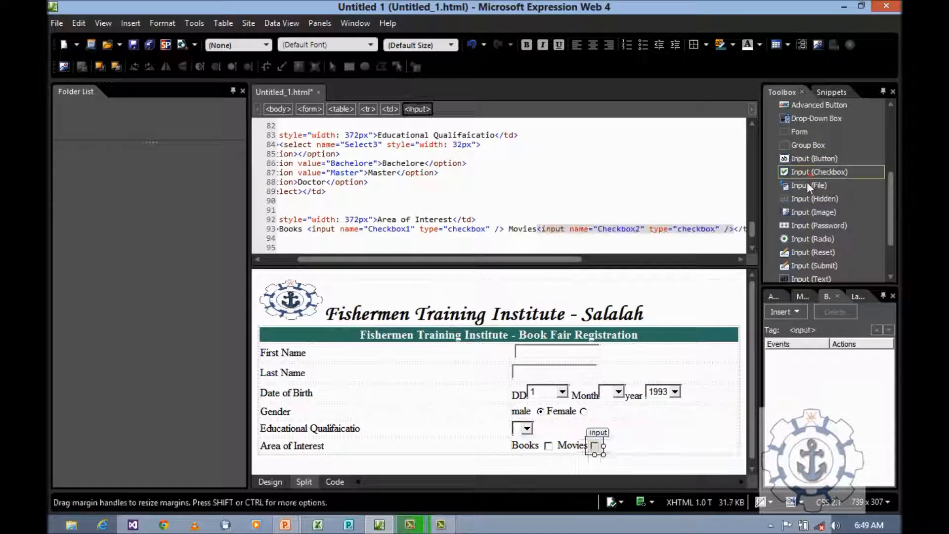
pyautogui.click(659, 449)
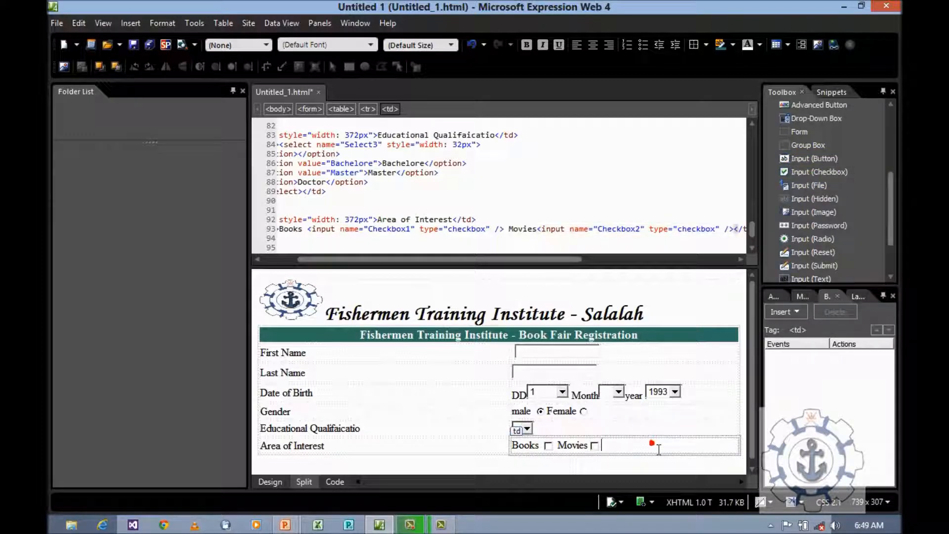
# - Add TV and Playing checkboxes, then add an empty row below Area of Interest
pyautogui.write('TV')
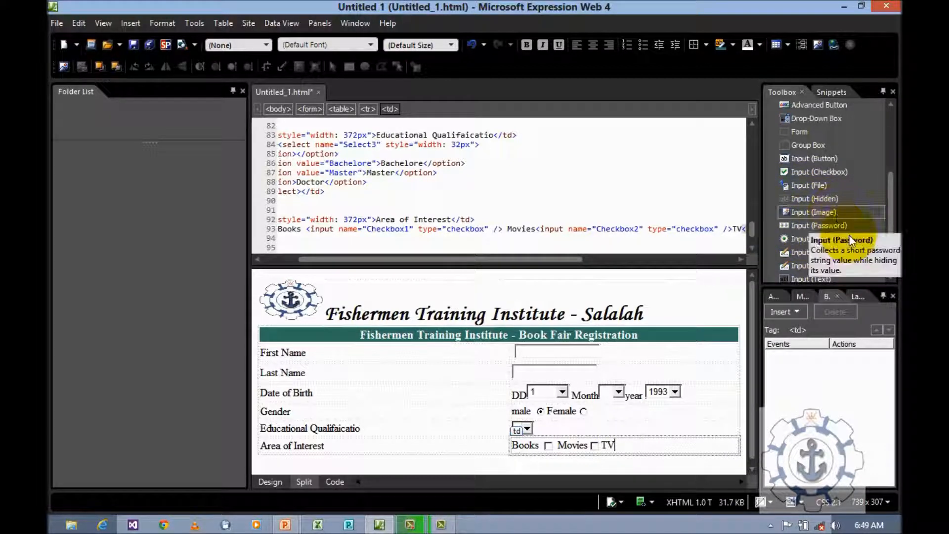
pyautogui.moveTo(808, 170); pyautogui.dragTo(620, 445)
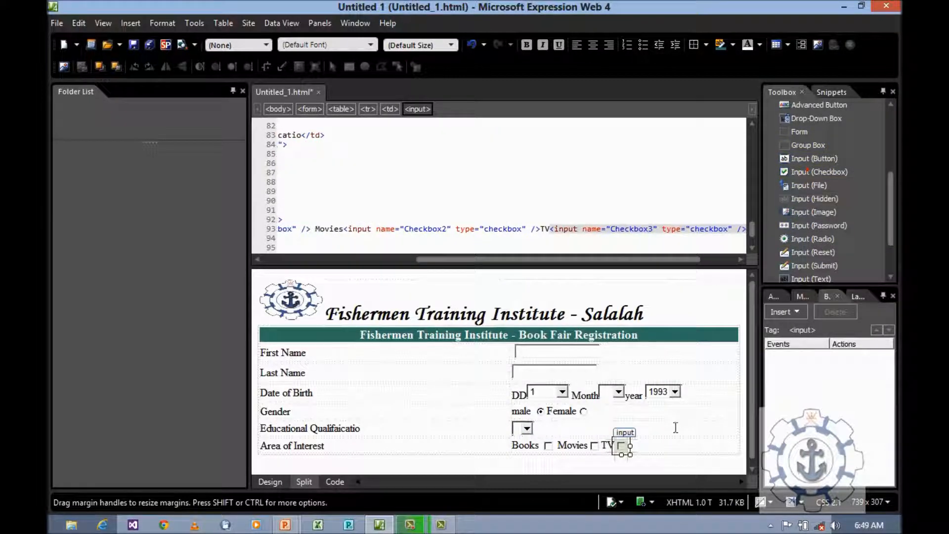
pyautogui.click(663, 452)
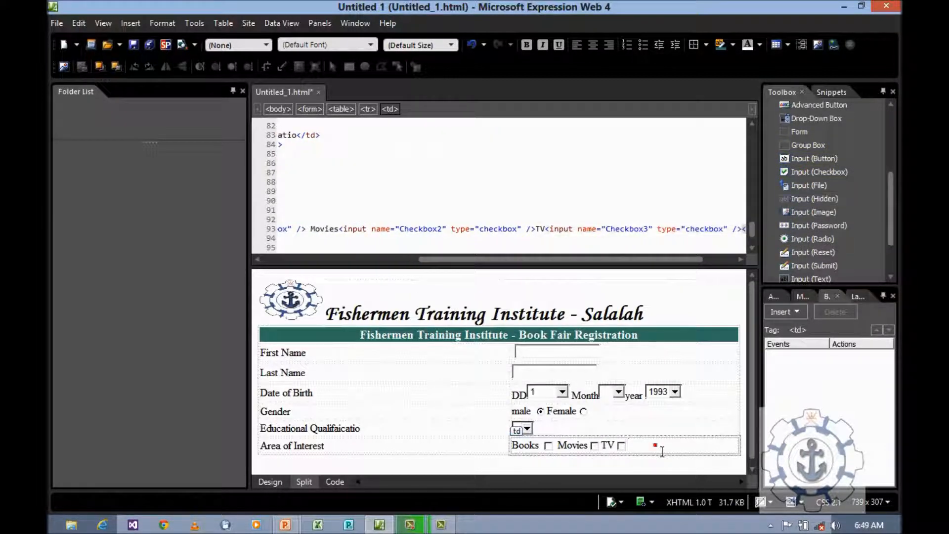
pyautogui.write('cha')
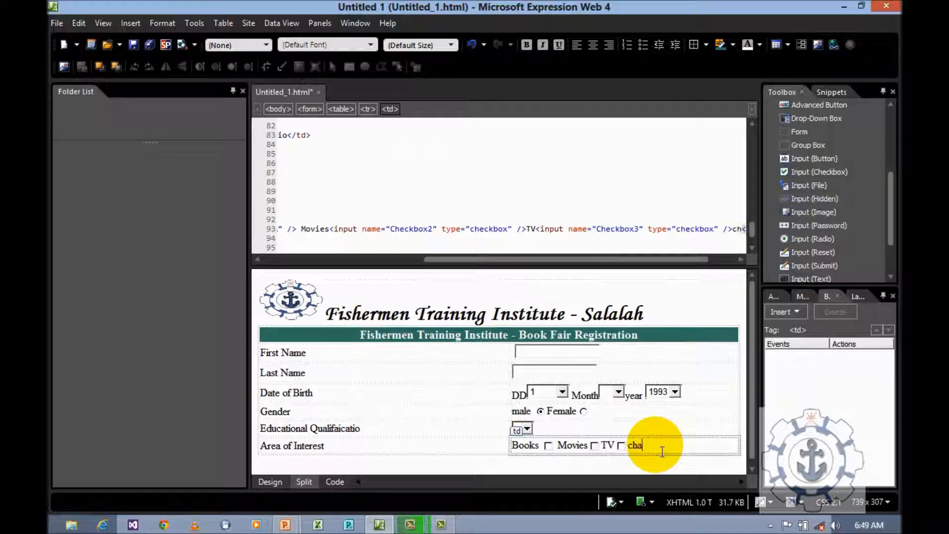
pyautogui.write('tt')
pyautogui.press('BackSpace')
pyautogui.press('BackSpace')
pyautogui.press('BackSpace')
pyautogui.press('BackSpace')
pyautogui.press('BackSpace')
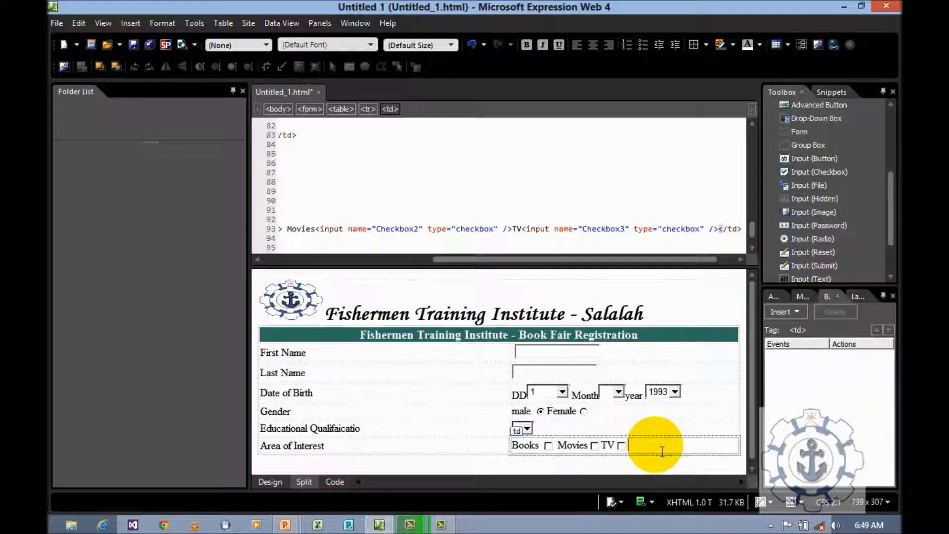
pyautogui.write('Chatting')
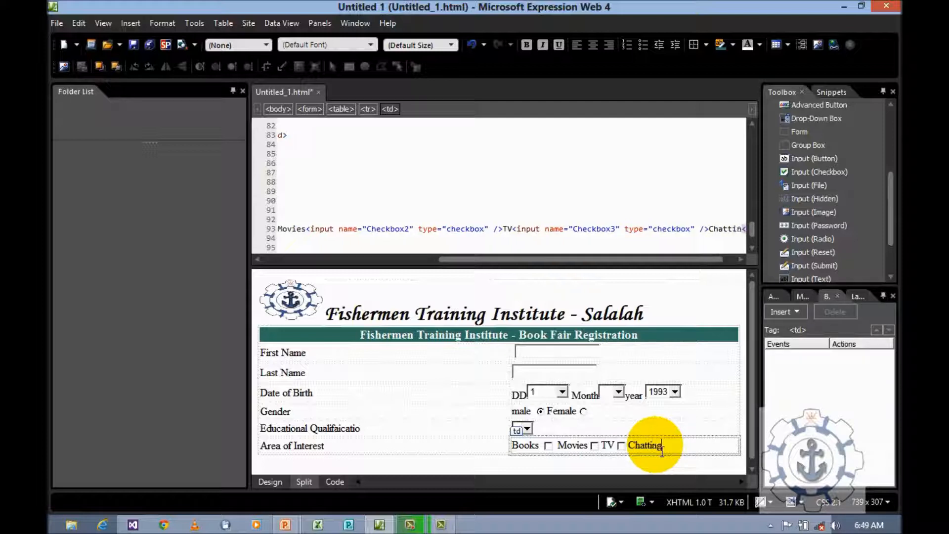
pyautogui.press('BackSpace')
pyautogui.press('BackSpace')
pyautogui.press('BackSpace')
pyautogui.press('BackSpace')
pyautogui.press('BackSpace')
pyautogui.press('BackSpace')
pyautogui.press('BackSpace')
pyautogui.press('BackSpace')
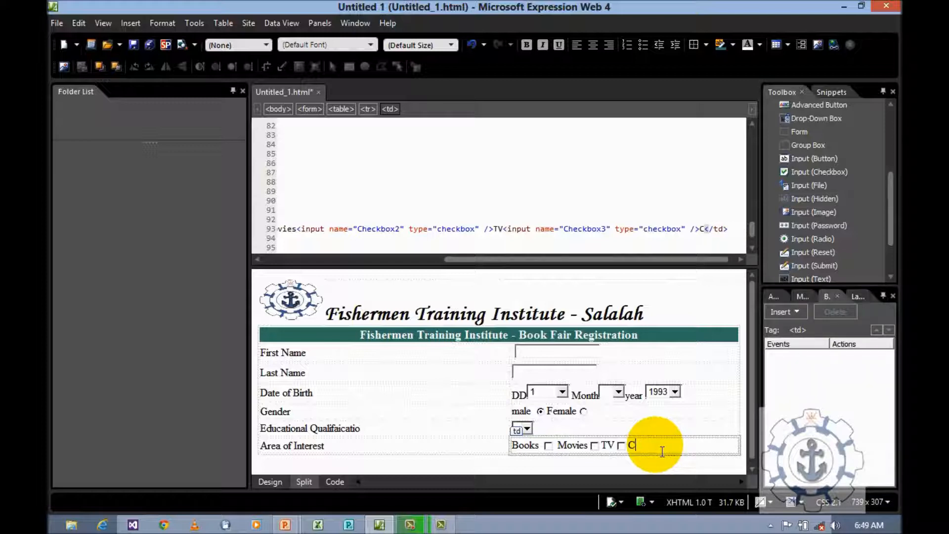
pyautogui.press('BackSpace')
pyautogui.write('Playing')
pyautogui.doubleClick(790, 174)
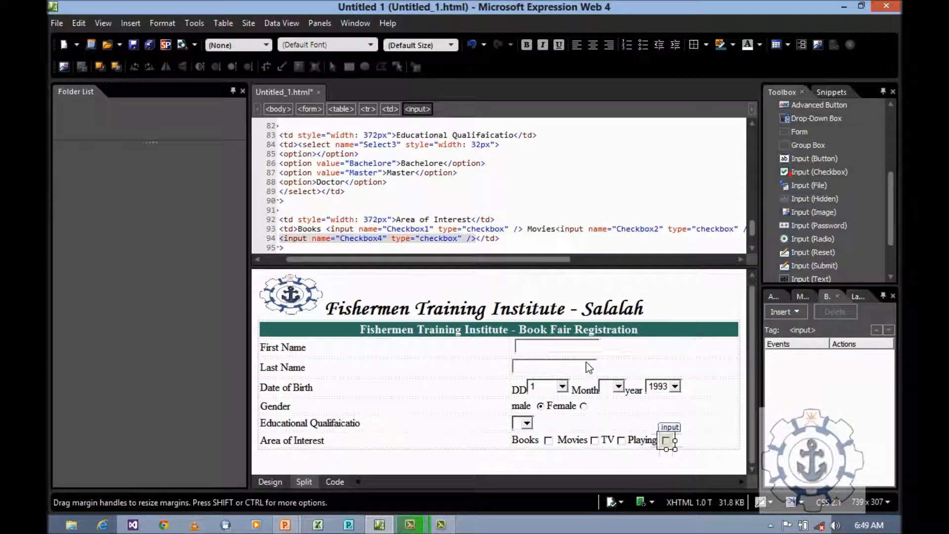
pyautogui.click(713, 447)
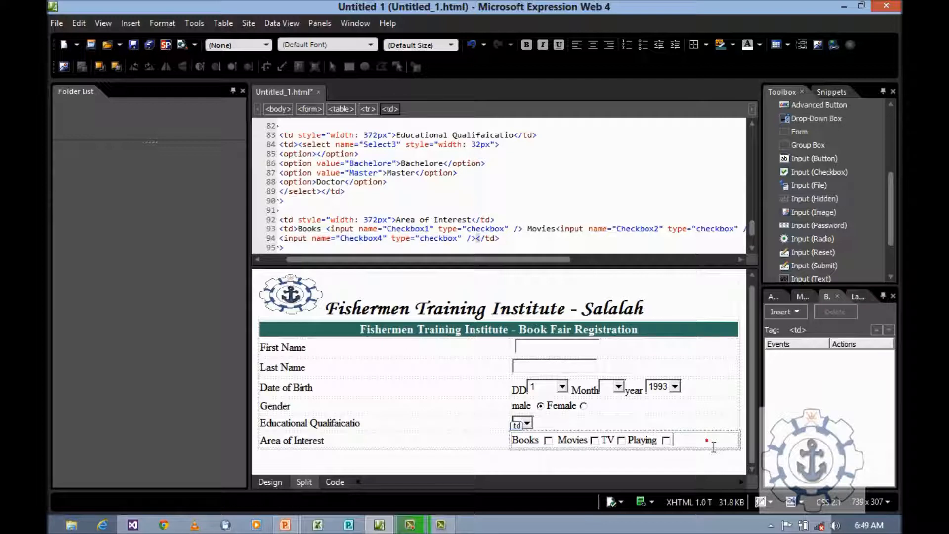
pyautogui.press('Tab')
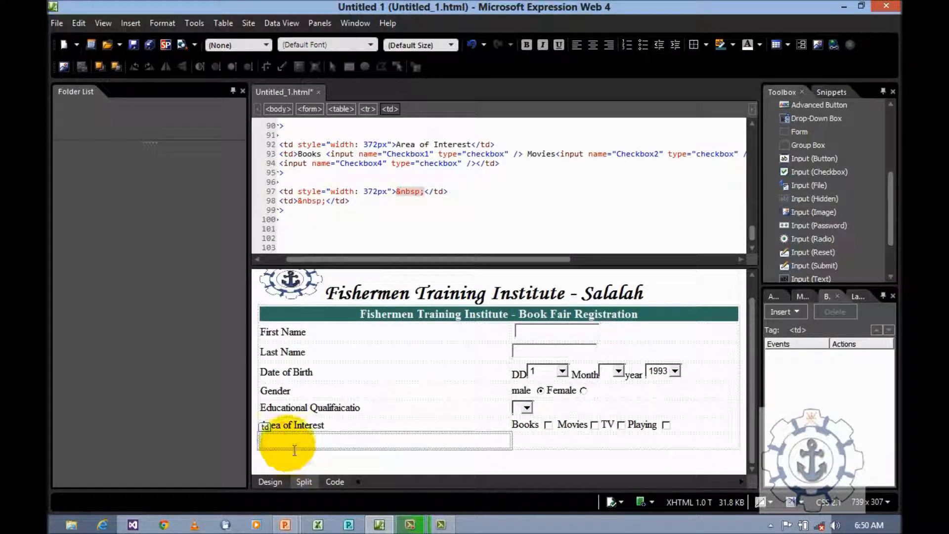
# - Label the row 'Address', give it a 52px-tall text area (TextArea1), and add another row
pyautogui.click(295, 445)
pyautogui.write('Address')
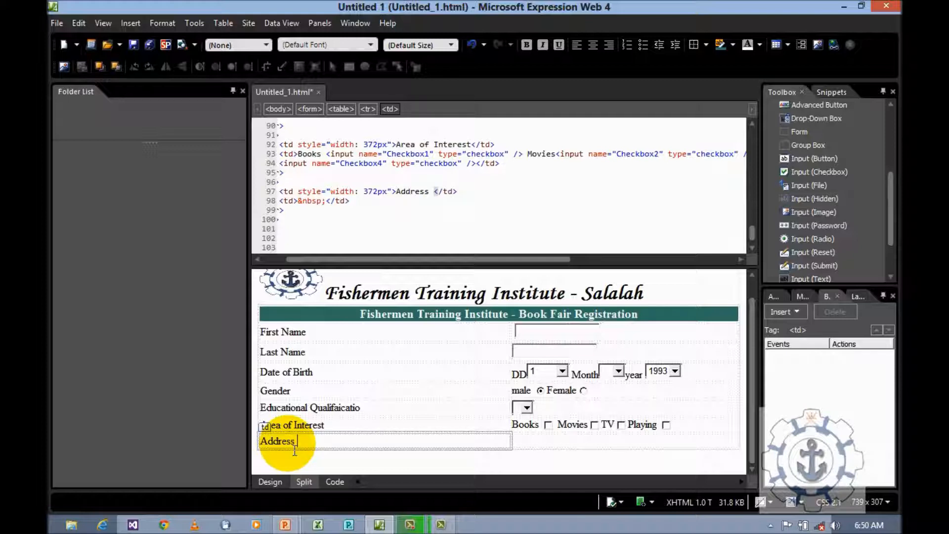
pyautogui.press('Tab')
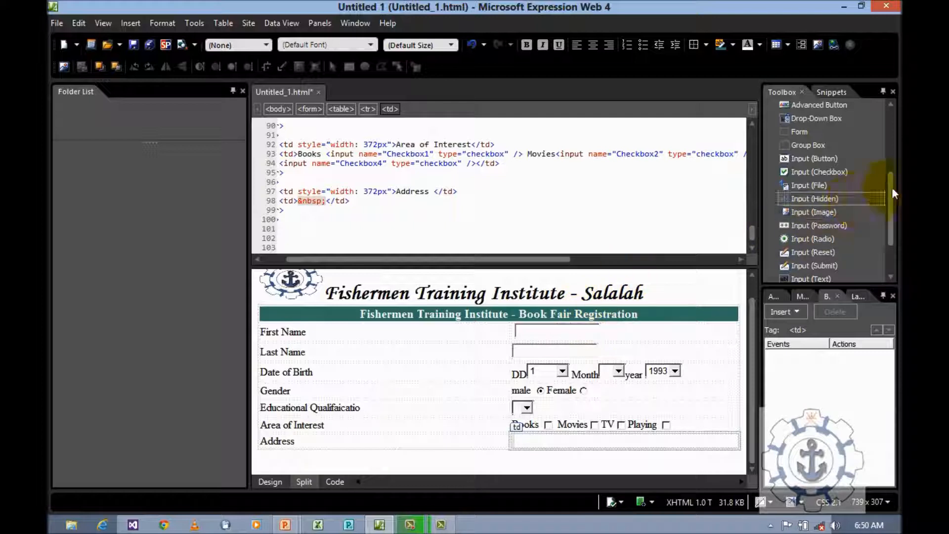
pyautogui.moveTo(892, 190); pyautogui.dragTo(893, 221)
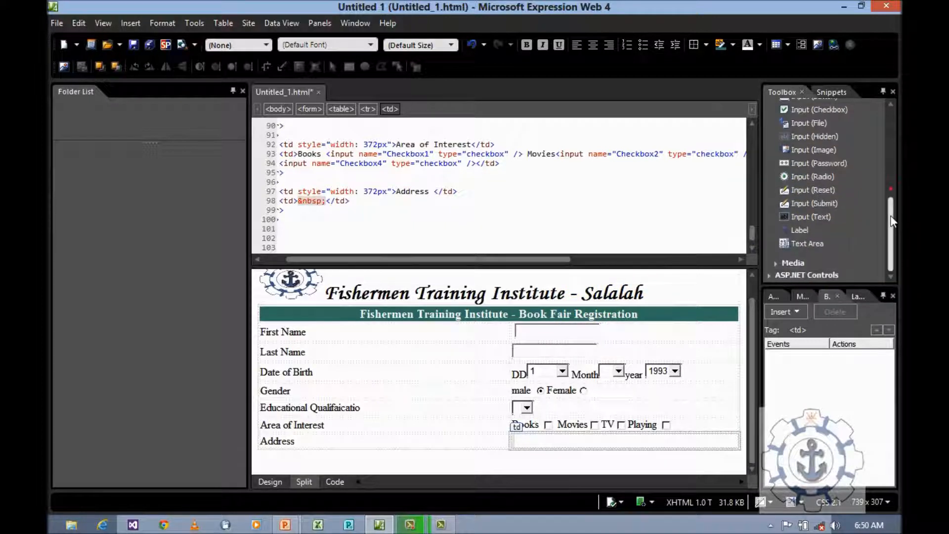
pyautogui.doubleClick(809, 244)
pyautogui.moveTo(754, 328); pyautogui.dragTo(754, 338)
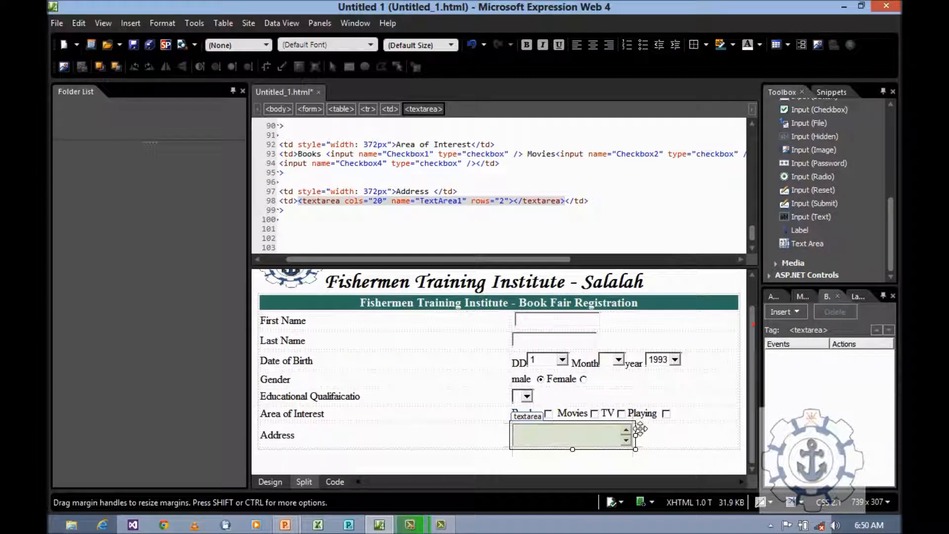
pyautogui.moveTo(573, 449); pyautogui.dragTo(574, 469)
pyautogui.click(661, 435)
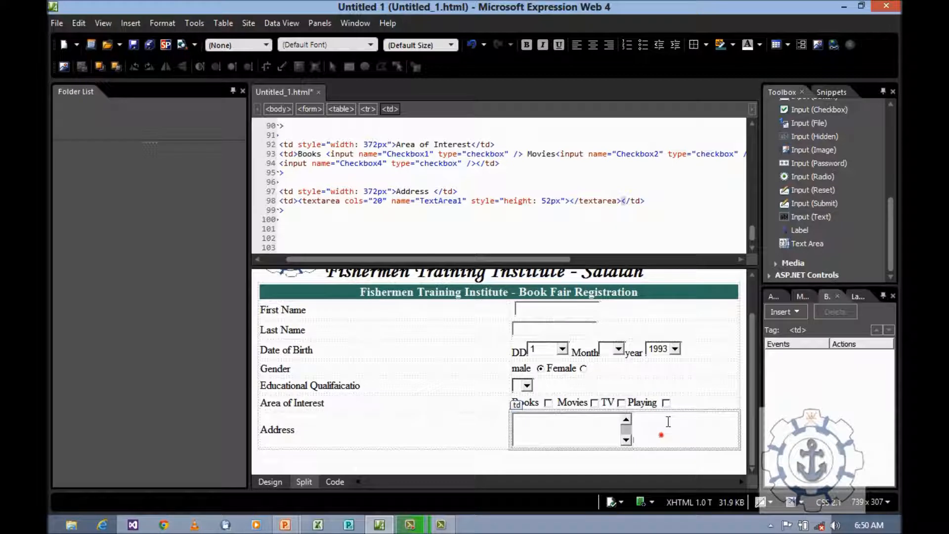
pyautogui.press('Tab')
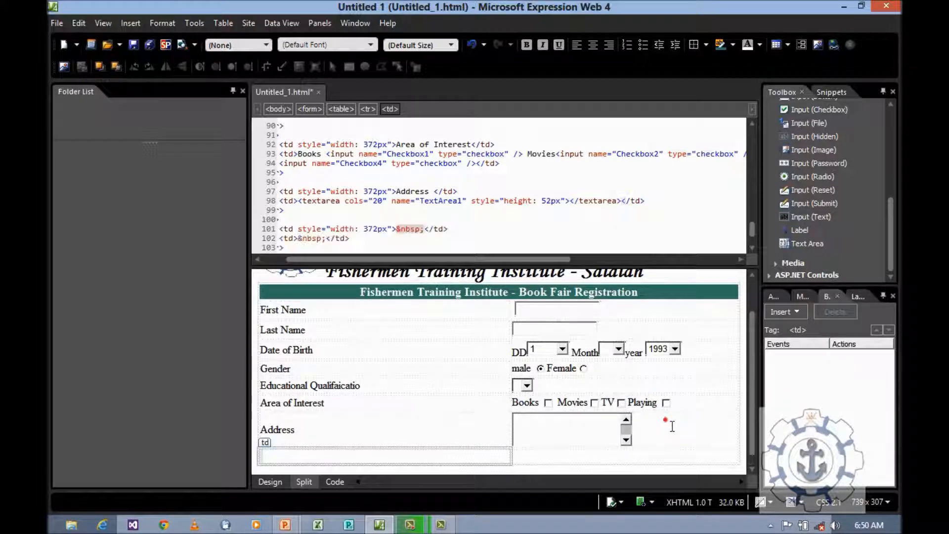
# - Label the row 'Email Id', add a 260px-wide text input (Text3), and add a row below
pyautogui.click(436, 462)
pyautogui.write('E')
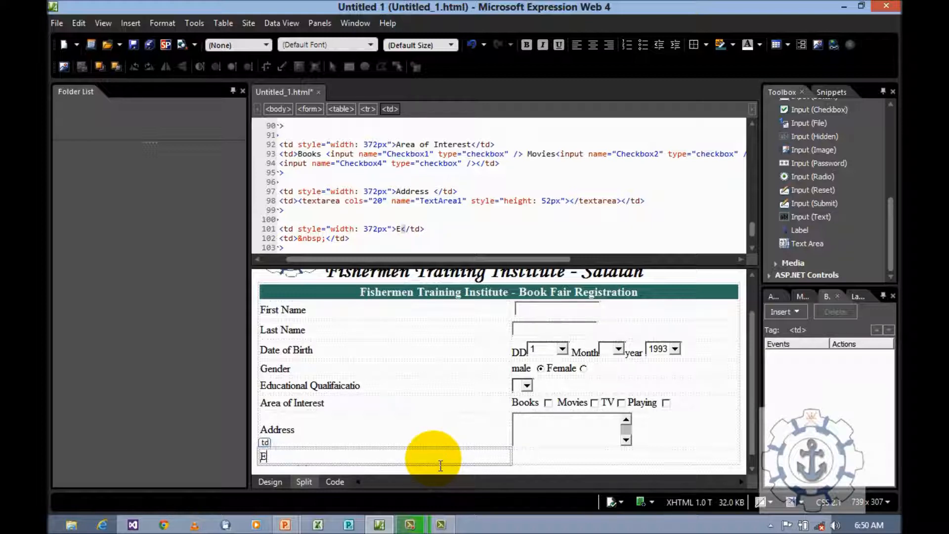
pyautogui.write('mail Id')
pyautogui.press('Tab')
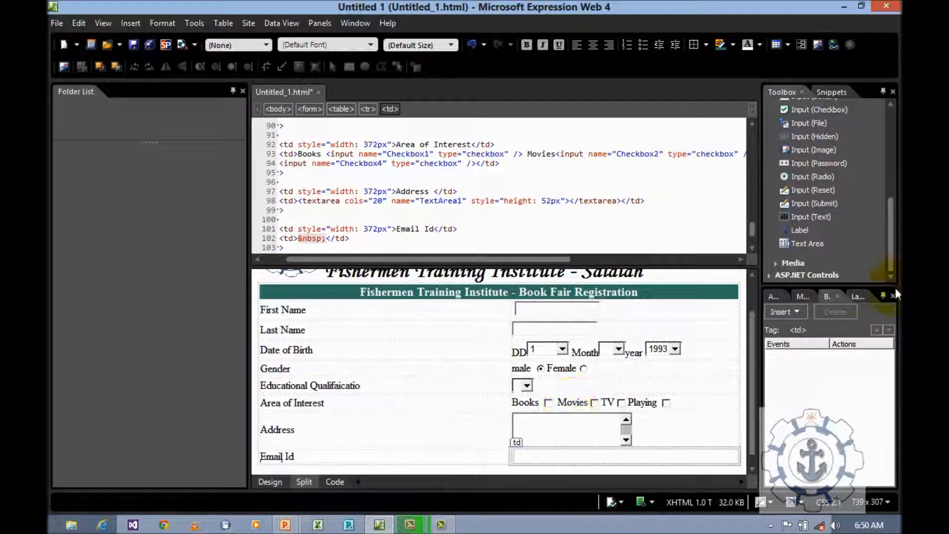
pyautogui.doubleClick(827, 218)
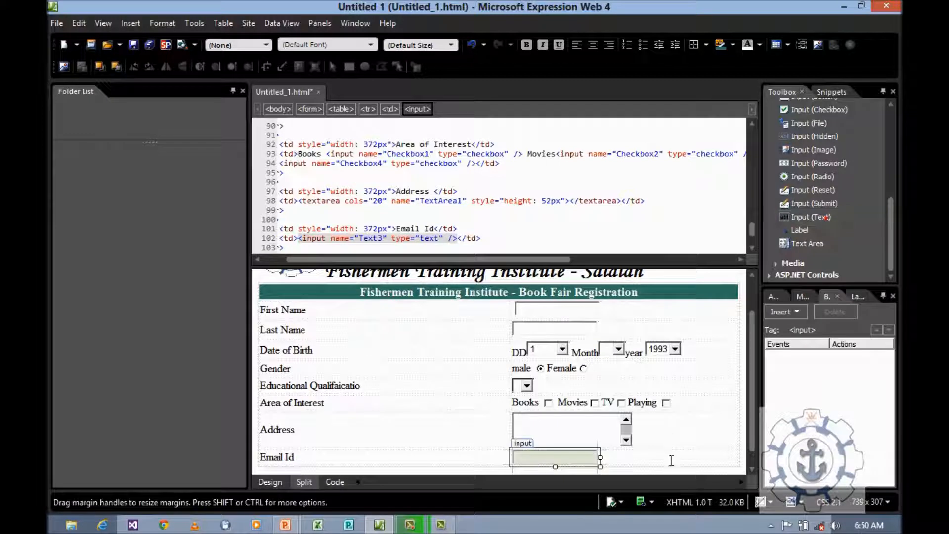
pyautogui.moveTo(600, 458); pyautogui.dragTo(697, 455)
pyautogui.click(725, 466)
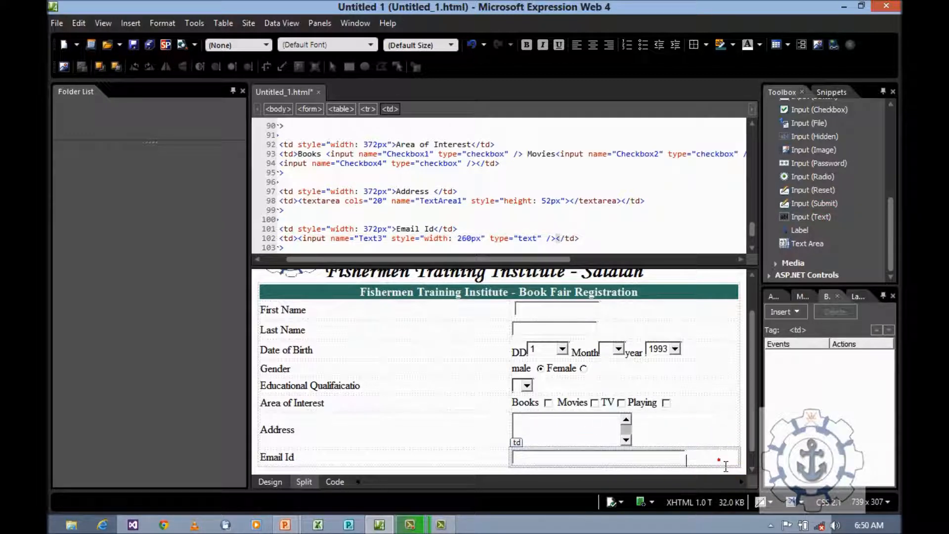
pyautogui.press('Tab')
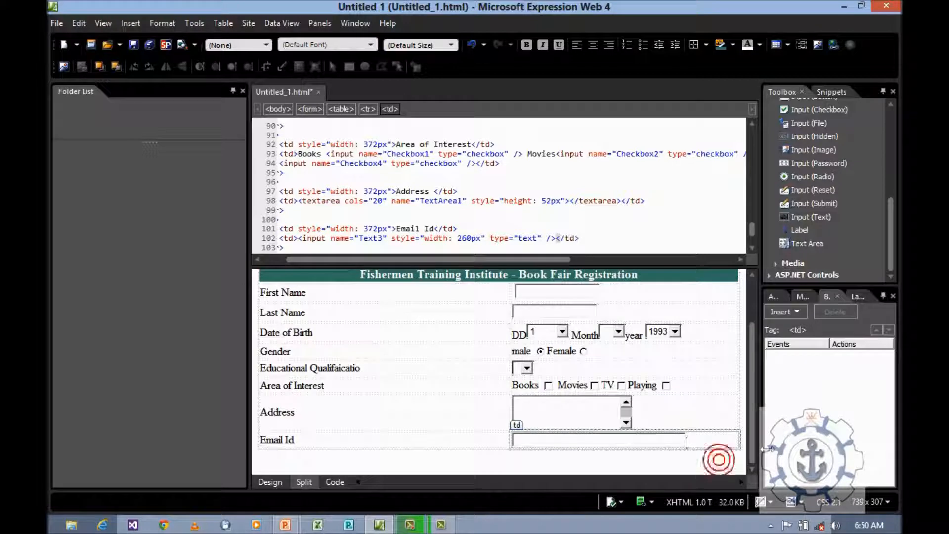
pyautogui.click(400, 463)
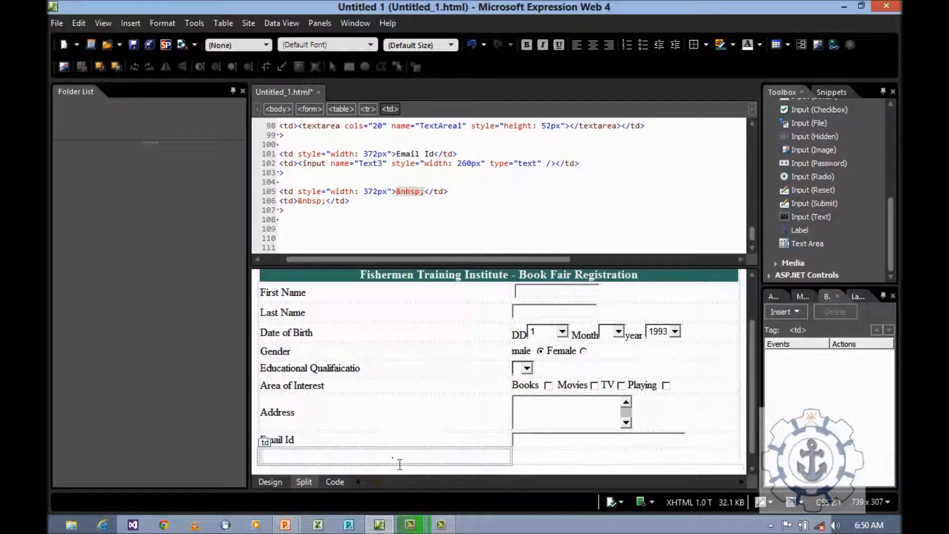
# - Label the new row below Email Id 'Phone Number', leaving its answer cell empty
pyautogui.write('Phone Number')
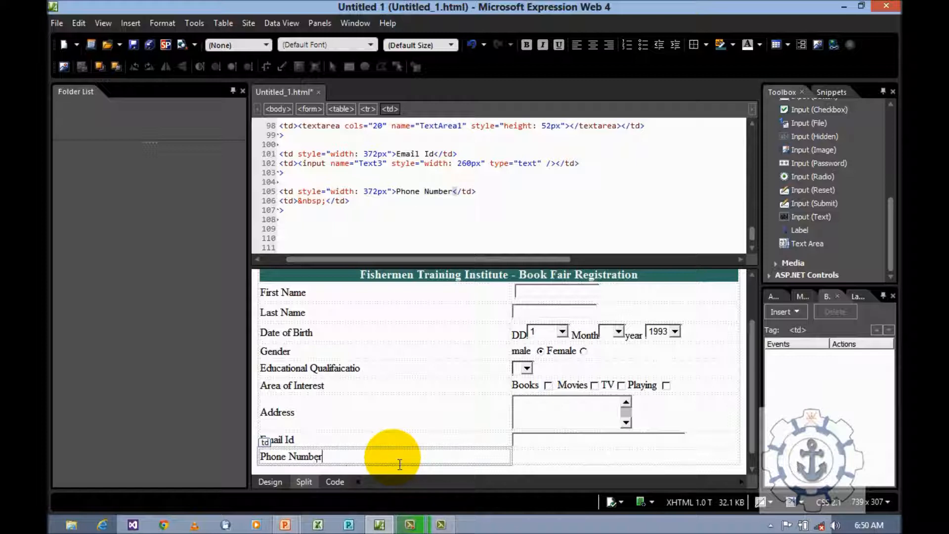
pyautogui.press('Tab')
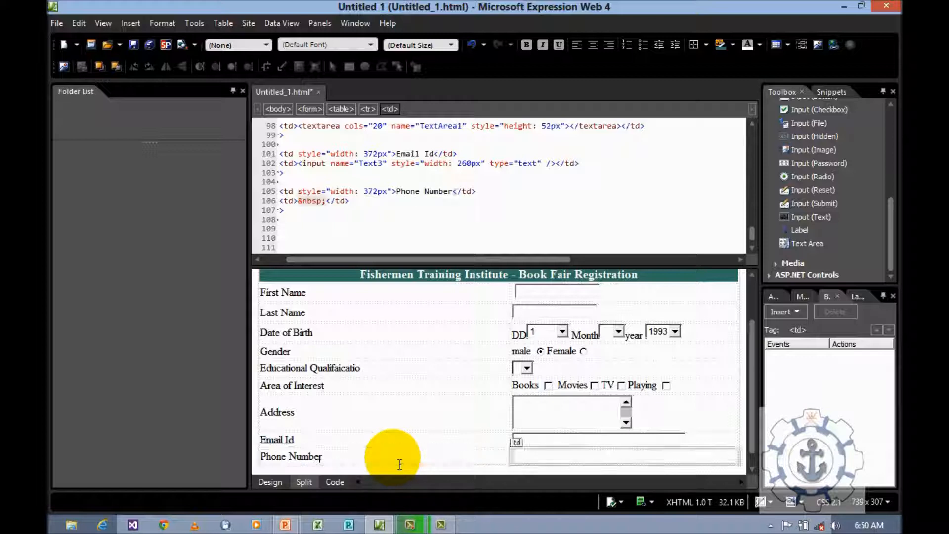
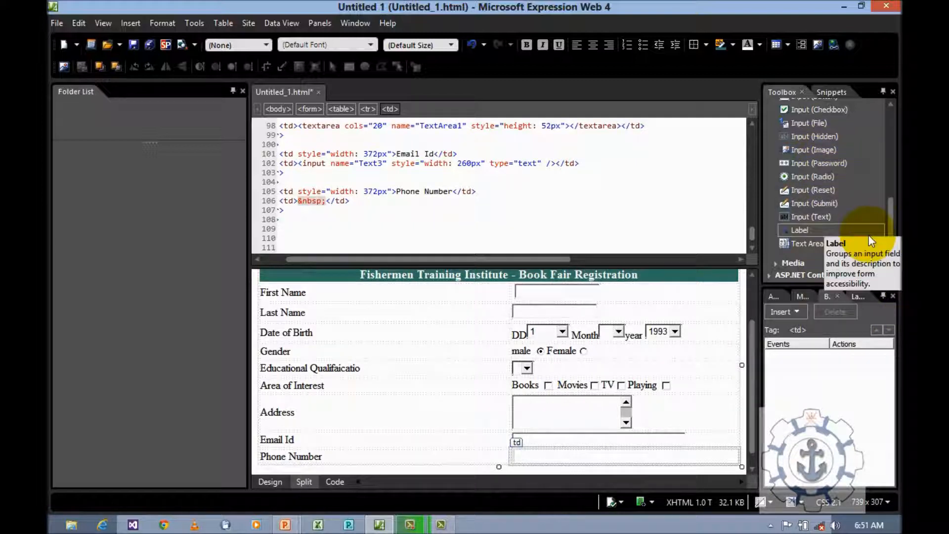
# - Label the Phone Number cell's first entry 'Country Code'
pyautogui.doubleClick(816, 219)
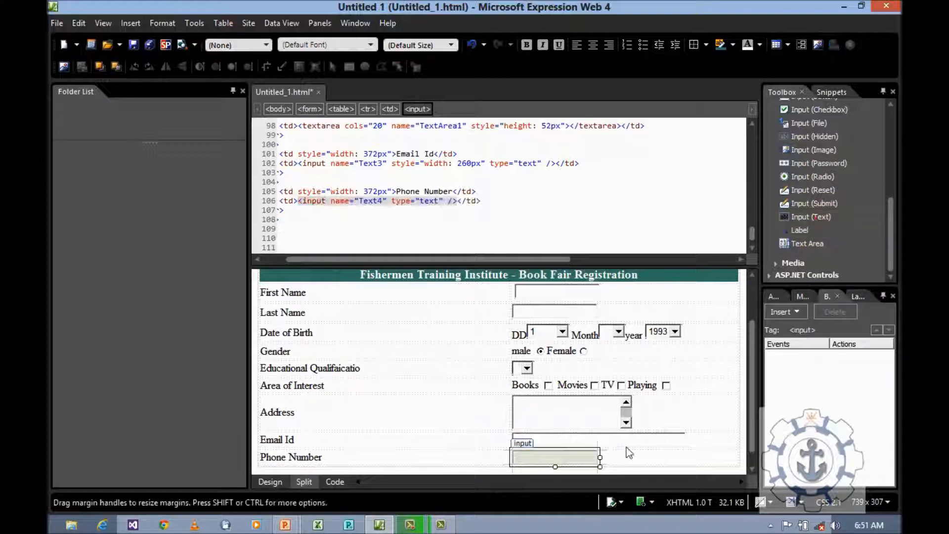
pyautogui.moveTo(600, 462); pyautogui.dragTo(549, 461)
pyautogui.click(558, 460)
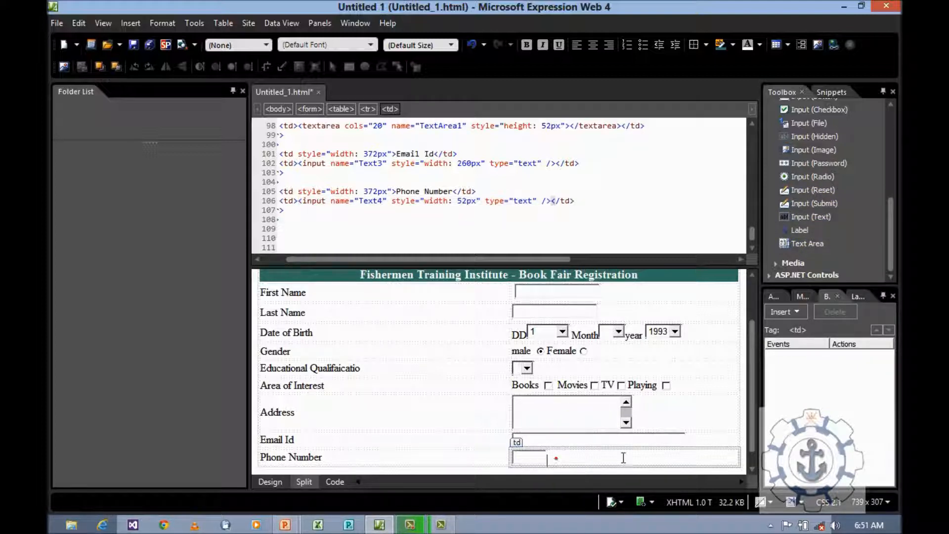
pyautogui.hotkey('shift', 'Left')
pyautogui.write('c')
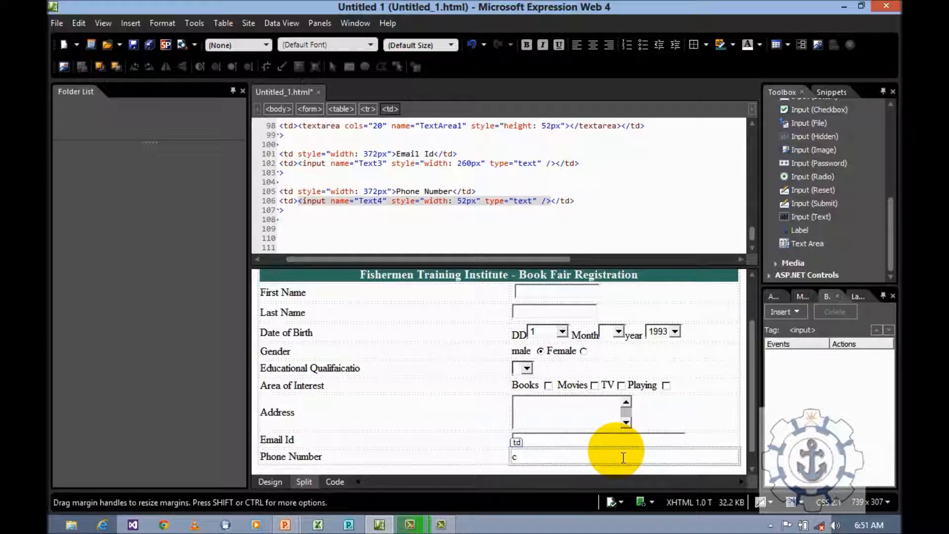
pyautogui.press('BackSpace')
pyautogui.write('C')
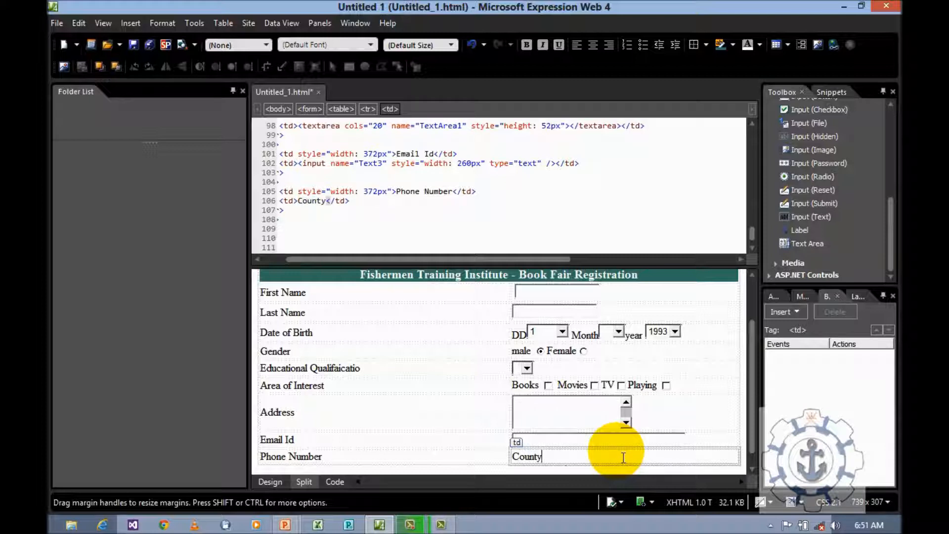
pyautogui.write('ountry Code')
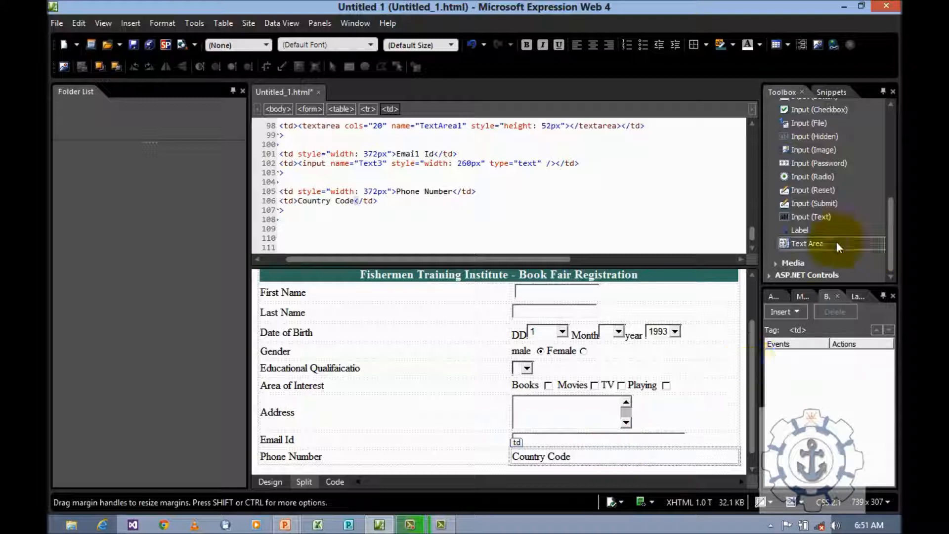
# - Add a 50px-wide Country Code text box after the label
pyautogui.doubleClick(824, 244)
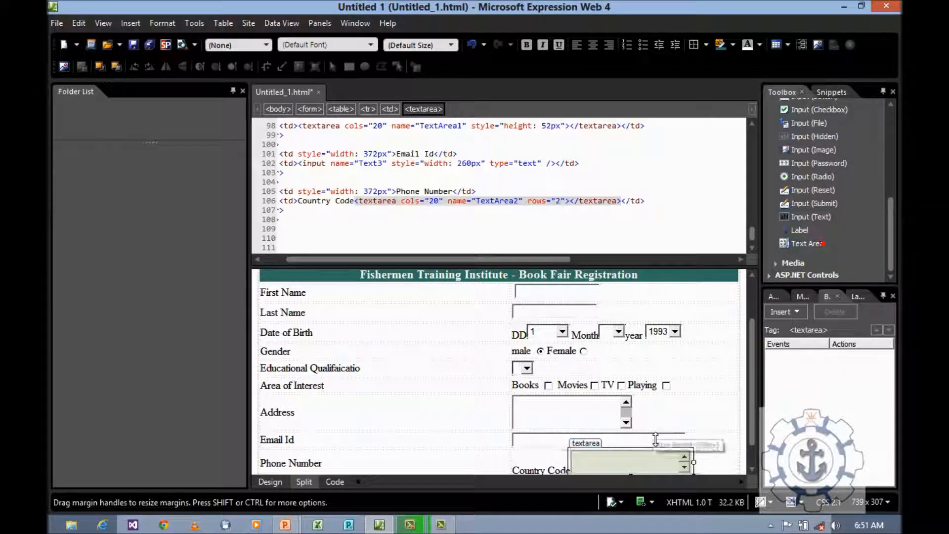
pyautogui.hotkey('ctrl', 'z')
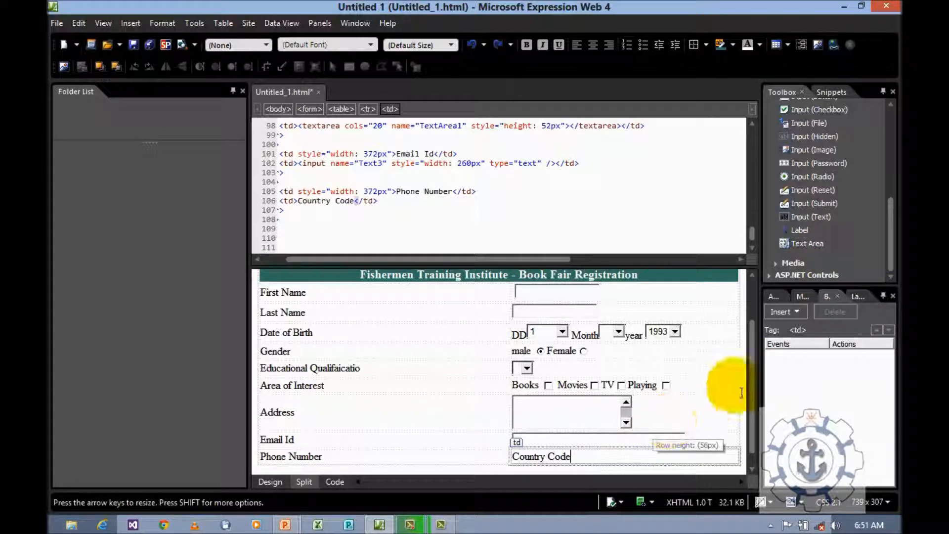
pyautogui.doubleClick(802, 218)
pyautogui.moveTo(663, 454); pyautogui.dragTo(606, 457)
pyautogui.click(618, 465)
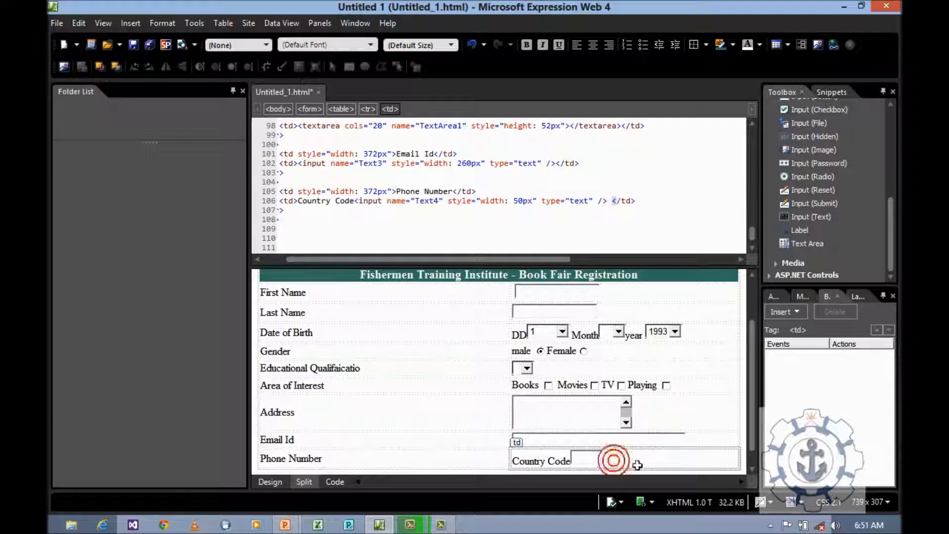
# - Add a 'Number' label with its own text box, then add an empty row below
pyautogui.write('Number')
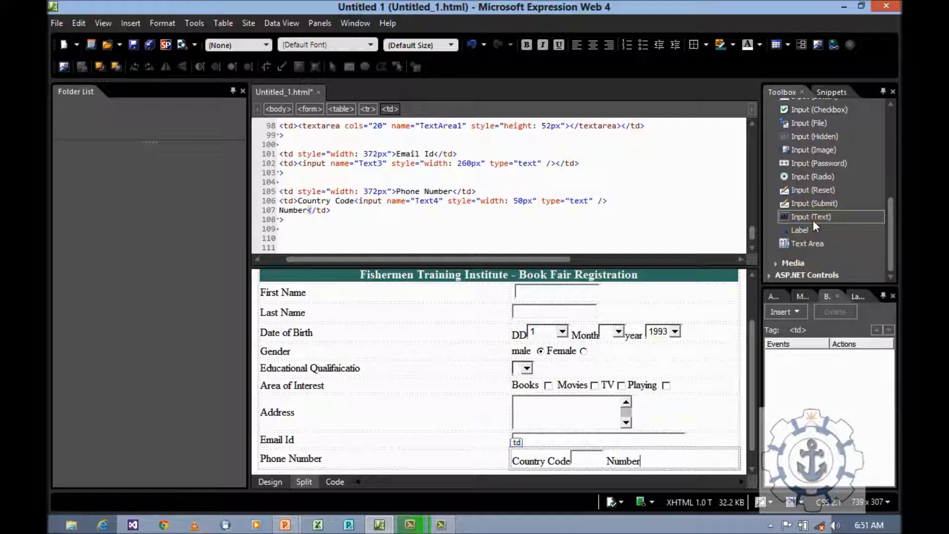
pyautogui.moveTo(813, 220); pyautogui.dragTo(702, 460)
pyautogui.click(741, 460)
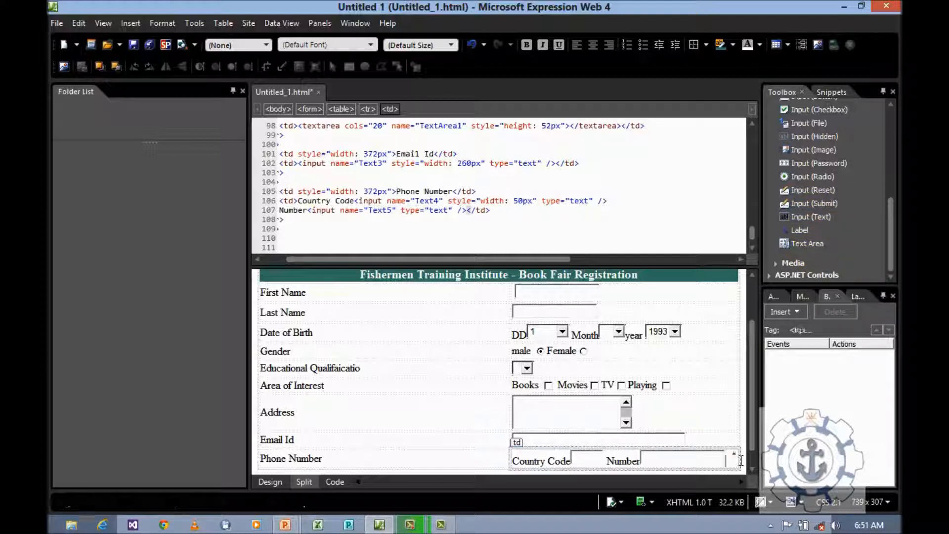
pyautogui.press('Tab')
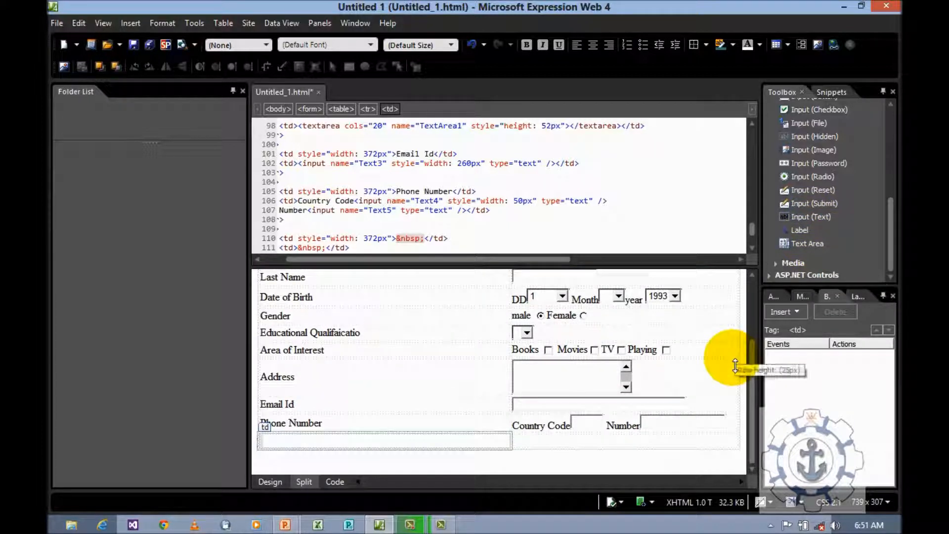
# - Label the new row 'comments', give it a text area (TextArea2), and add another row
pyautogui.write('Fe')
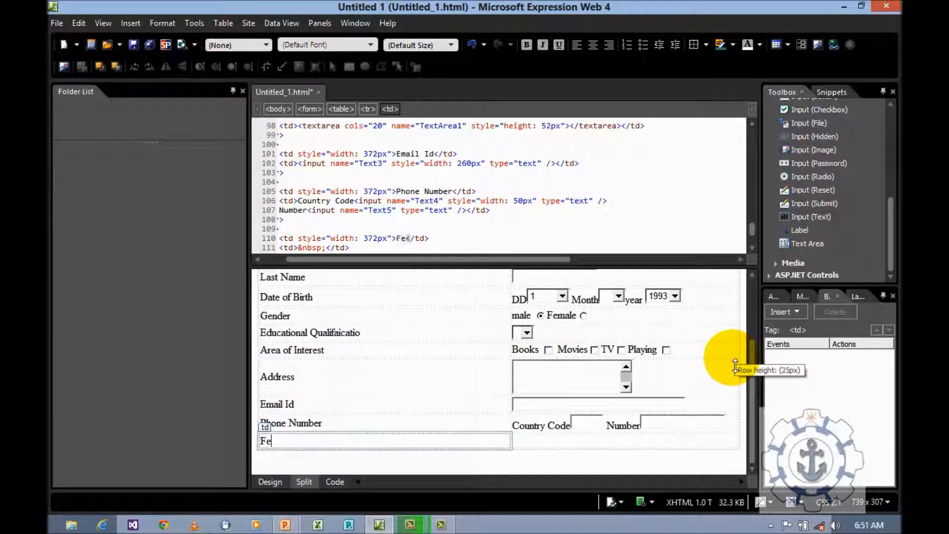
pyautogui.press('BackSpace')
pyautogui.press('BackSpace')
pyautogui.write('c')
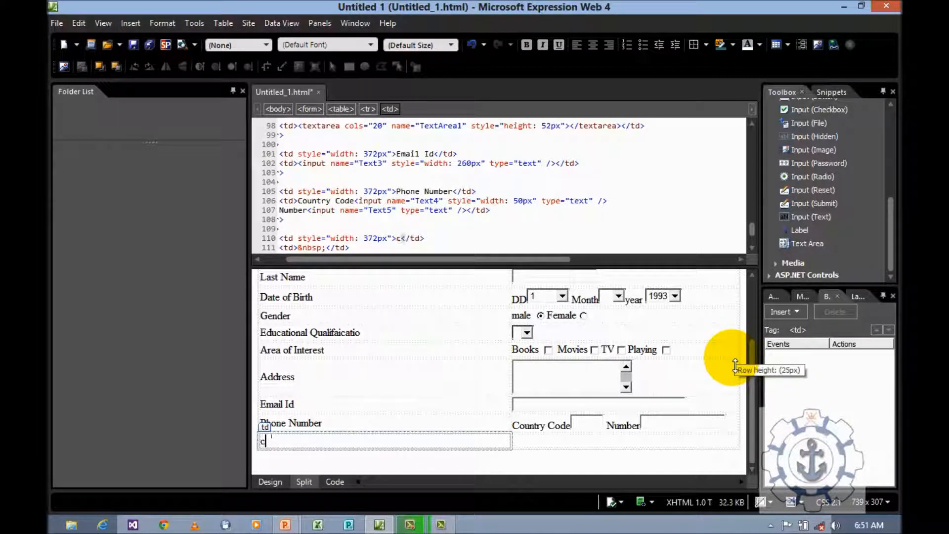
pyautogui.write('omments')
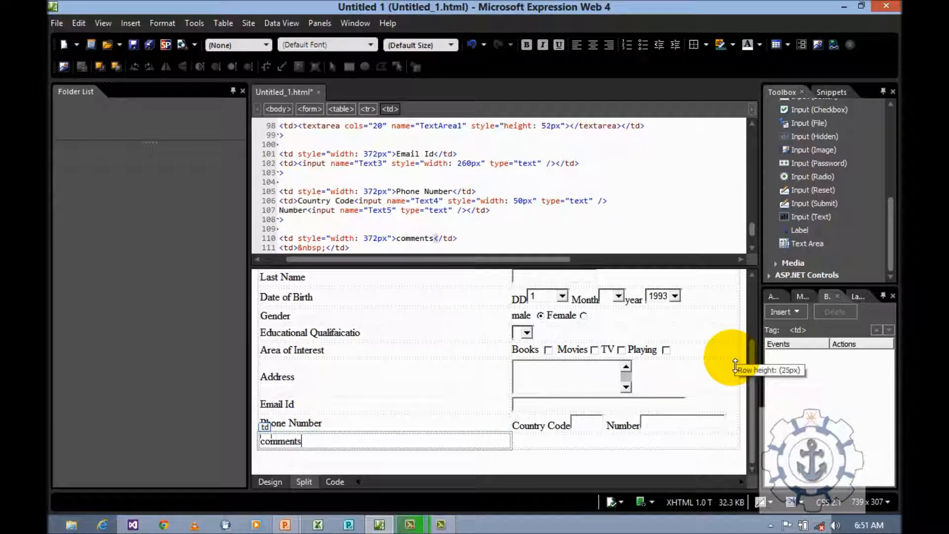
pyautogui.press('Tab')
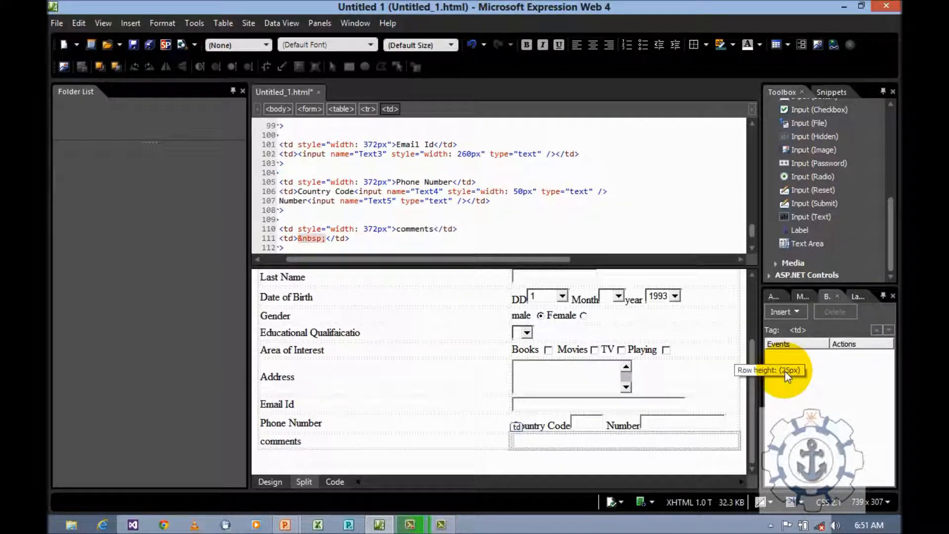
pyautogui.doubleClick(815, 246)
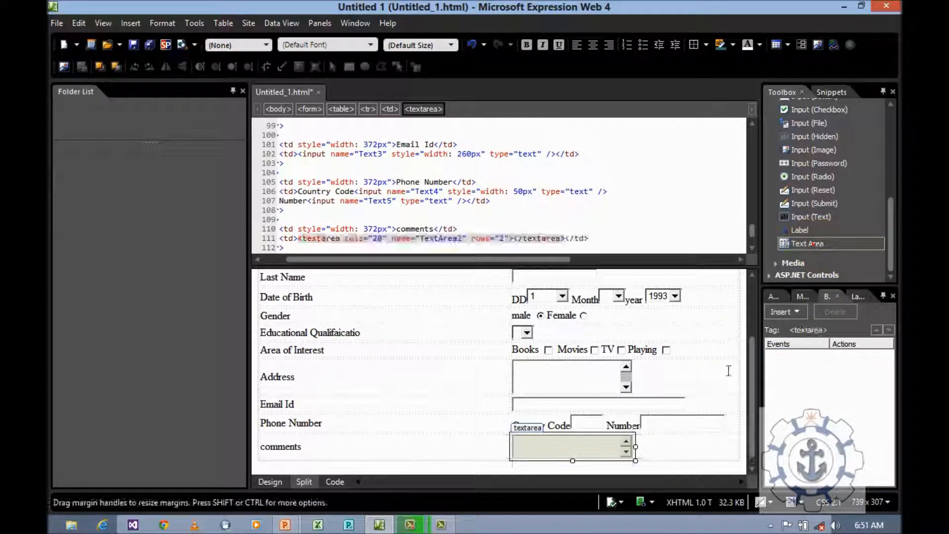
pyautogui.click(704, 441)
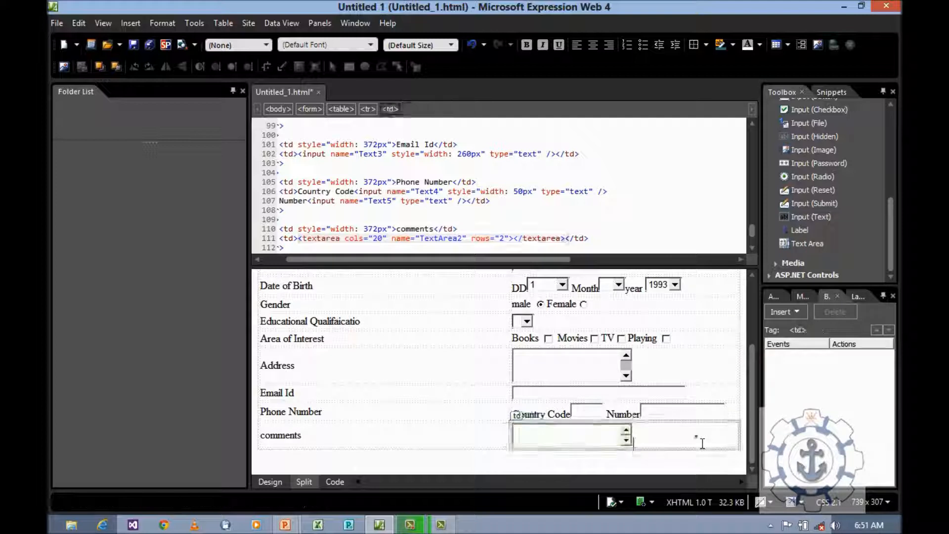
pyautogui.press('Tab')
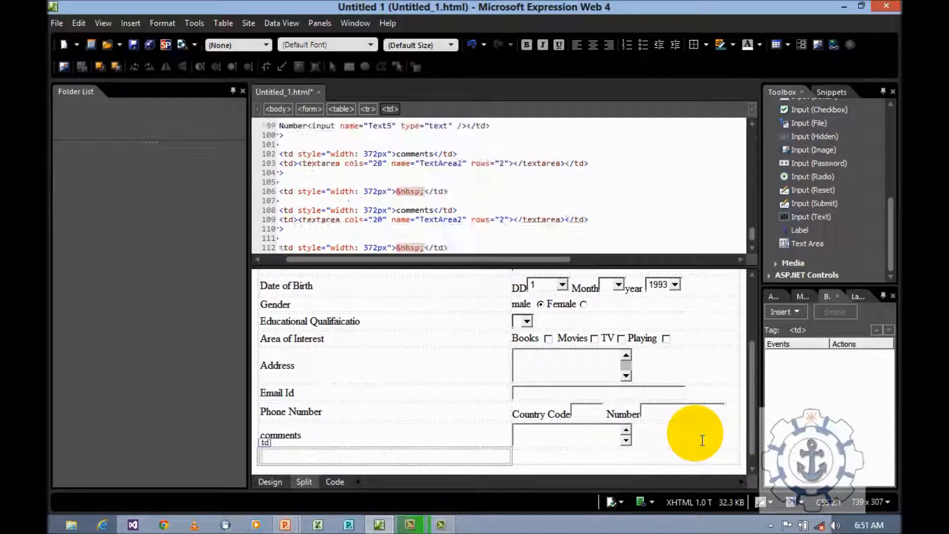
# - Insert a right-aligned submit button in the new row and label it SUBMIT
pyautogui.click(497, 458)
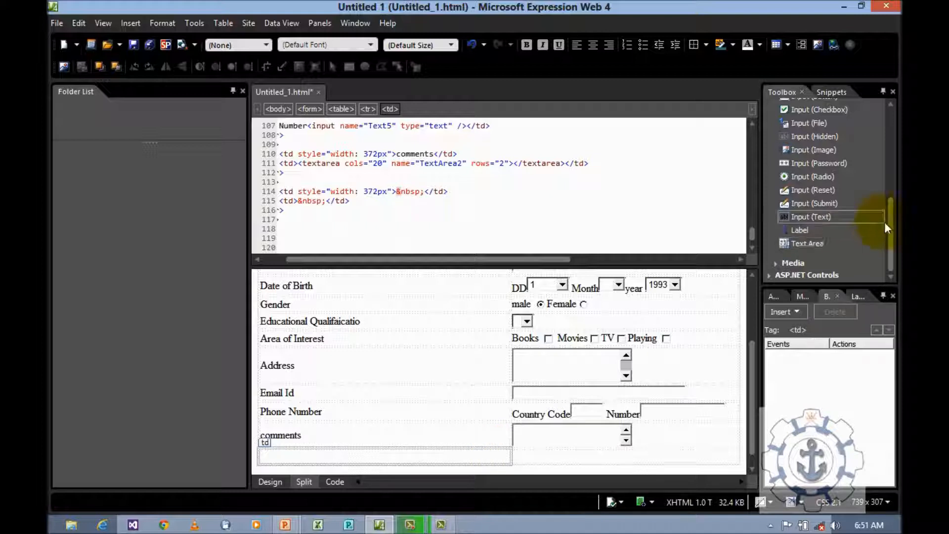
pyautogui.click(838, 206)
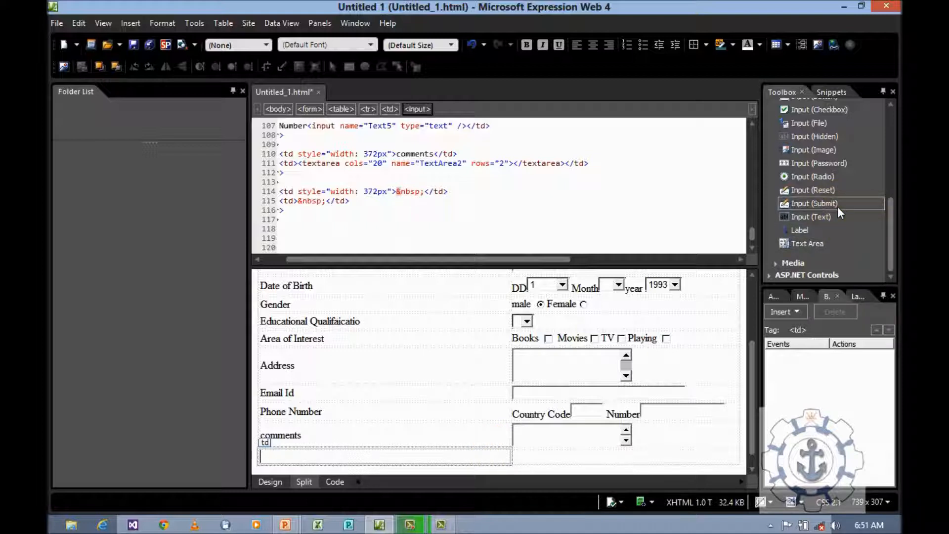
pyautogui.doubleClick(837, 207)
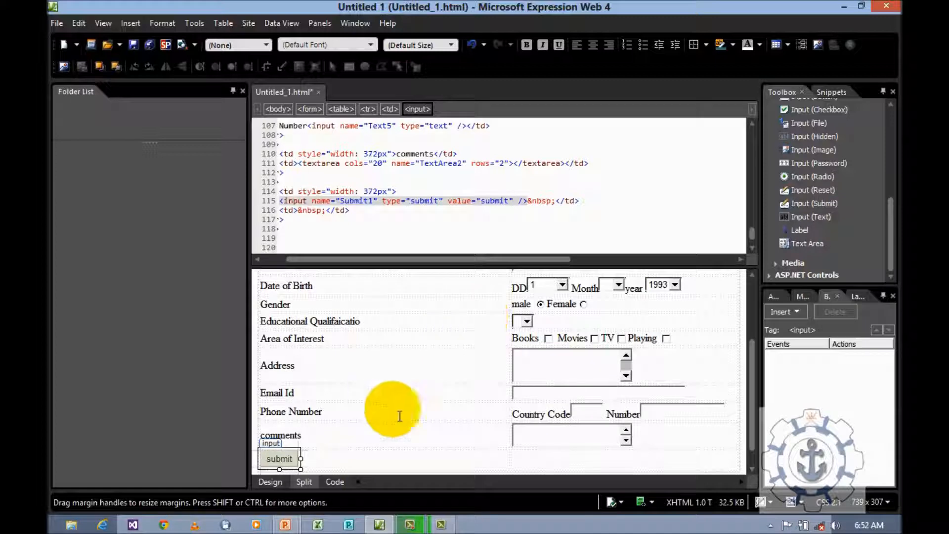
pyautogui.click(366, 452)
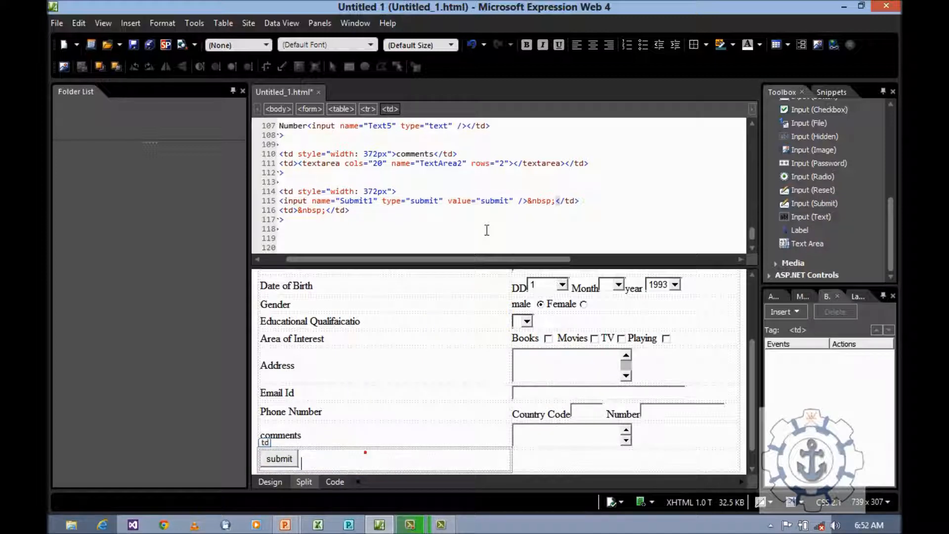
pyautogui.click(607, 43)
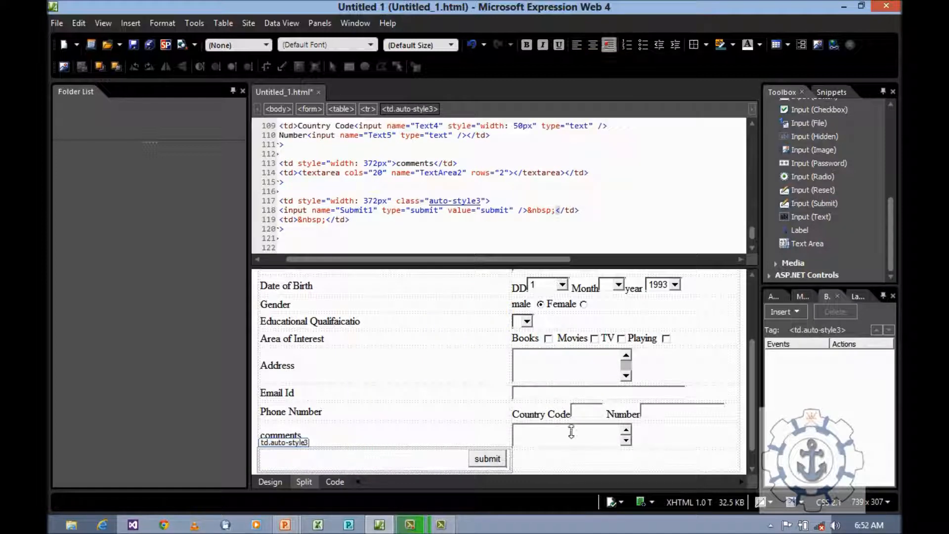
pyautogui.doubleClick(487, 458)
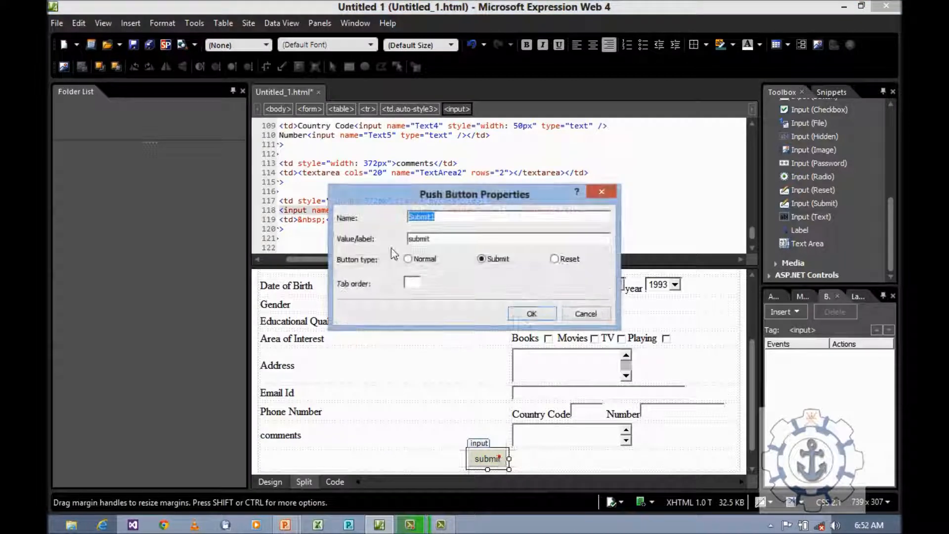
pyautogui.click(433, 239)
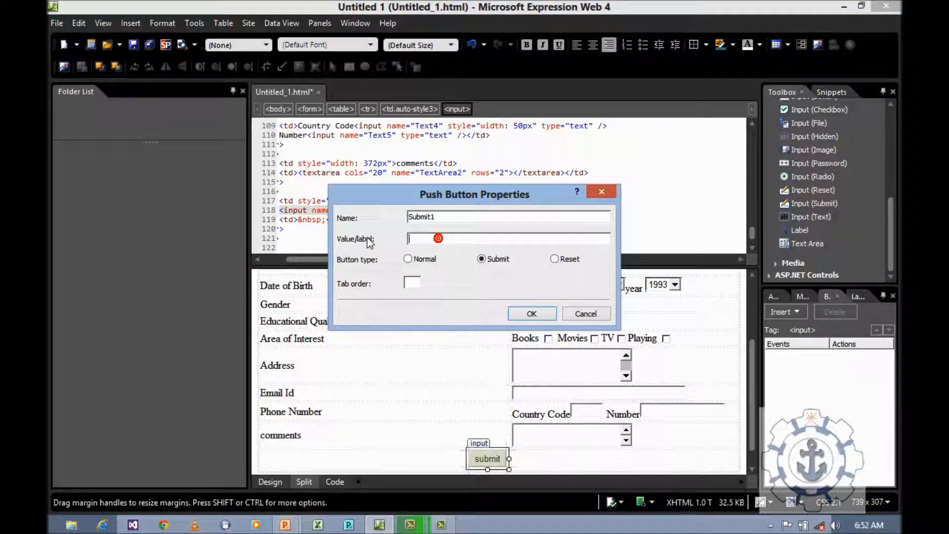
pyautogui.write('SUBMIT')
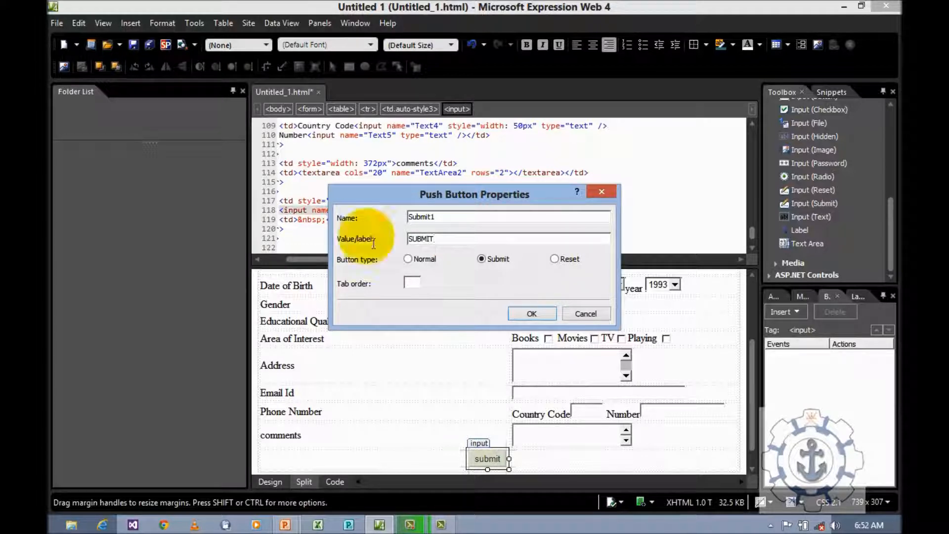
pyautogui.press('Return')
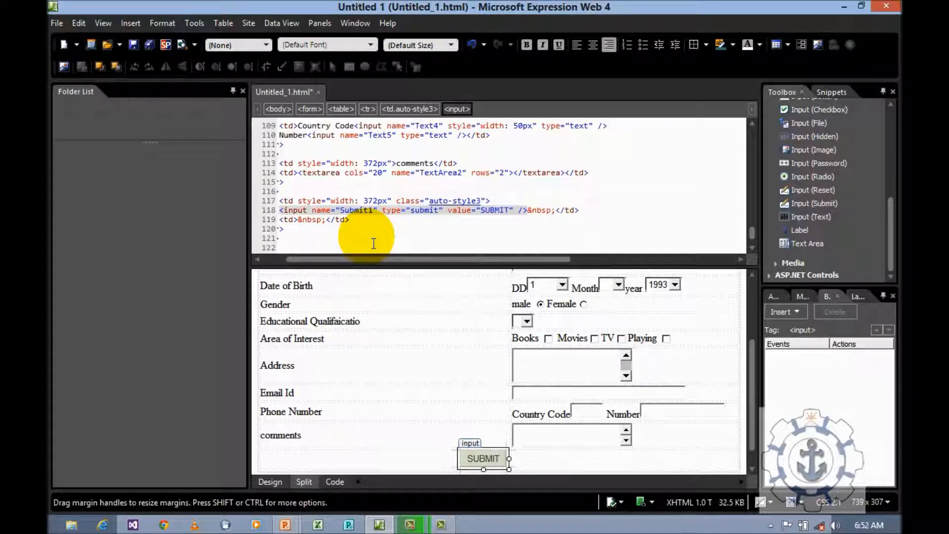
# - Add a reset button beside SUBMIT and relabel it CLEAR
pyautogui.click(516, 462)
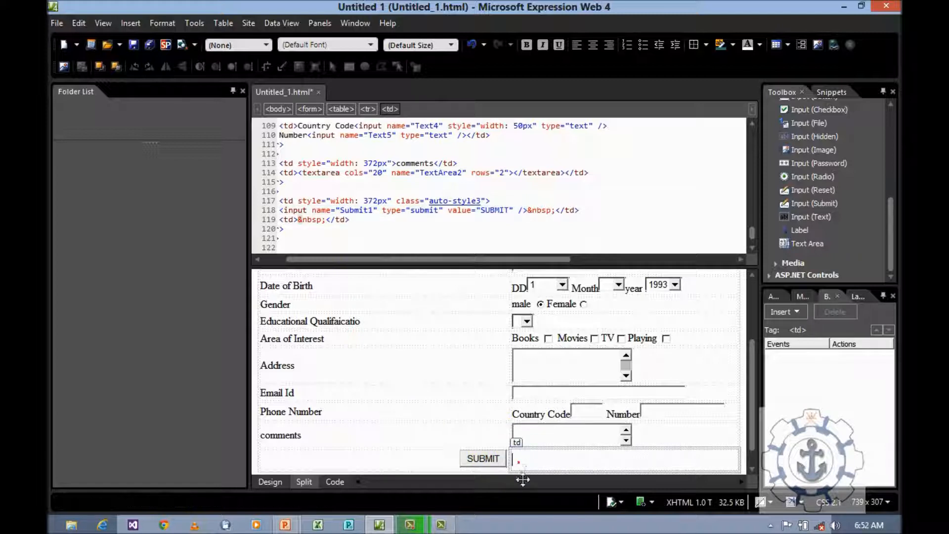
pyautogui.doubleClick(843, 191)
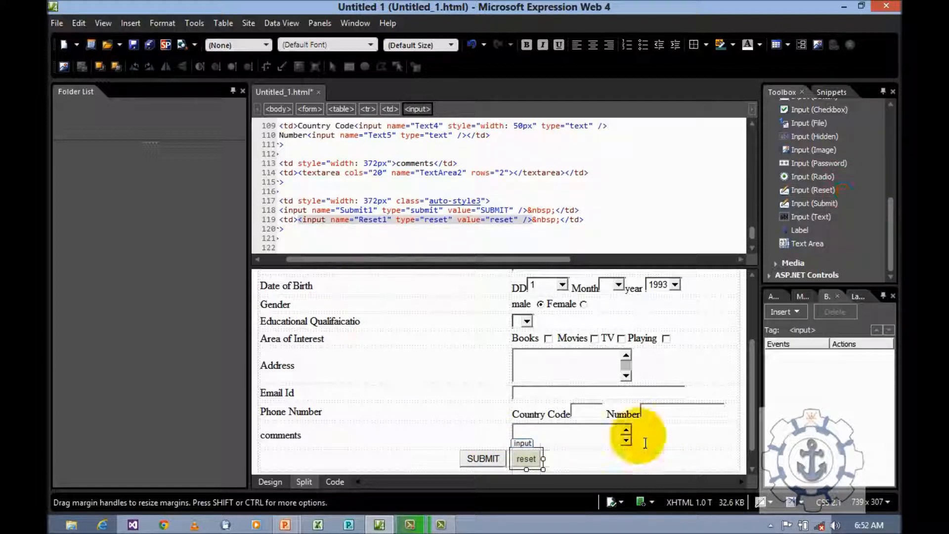
pyautogui.doubleClick(531, 461)
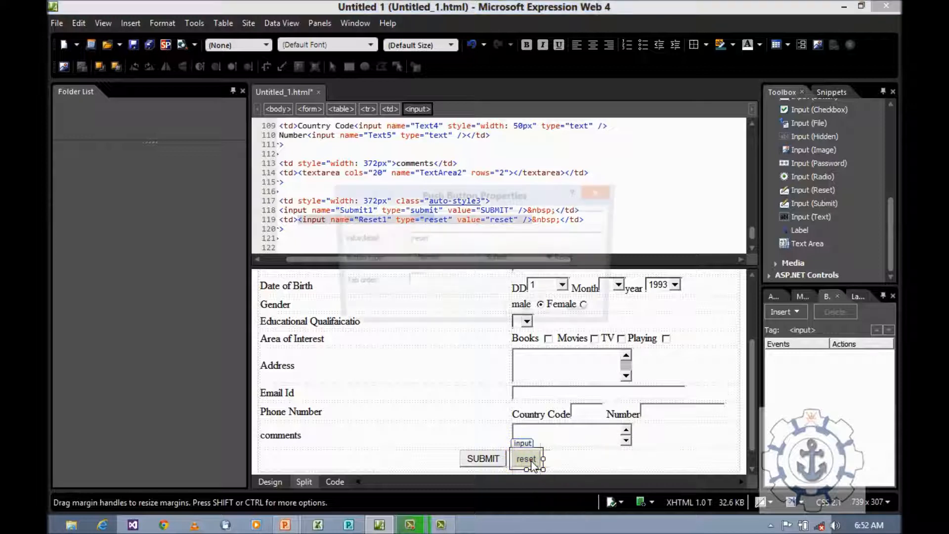
pyautogui.doubleClick(441, 241)
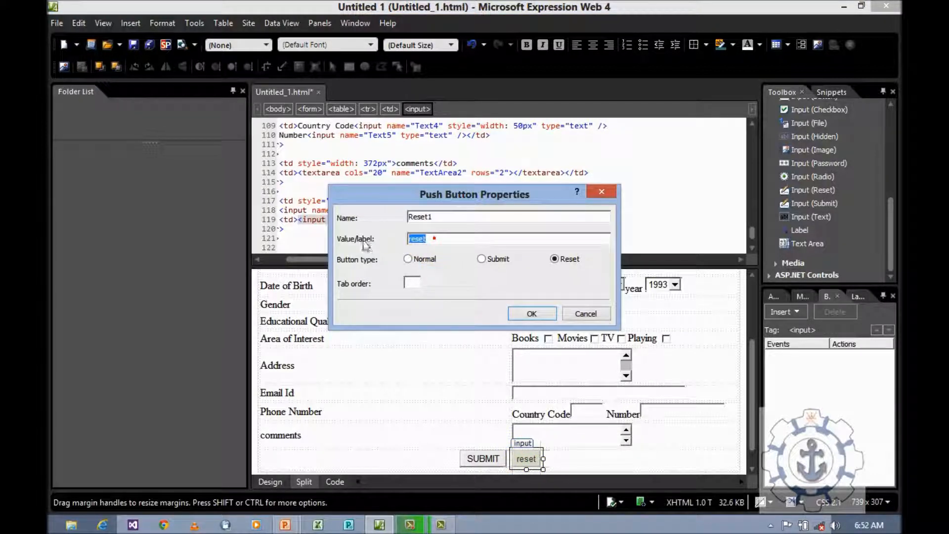
pyautogui.write('CLEAR')
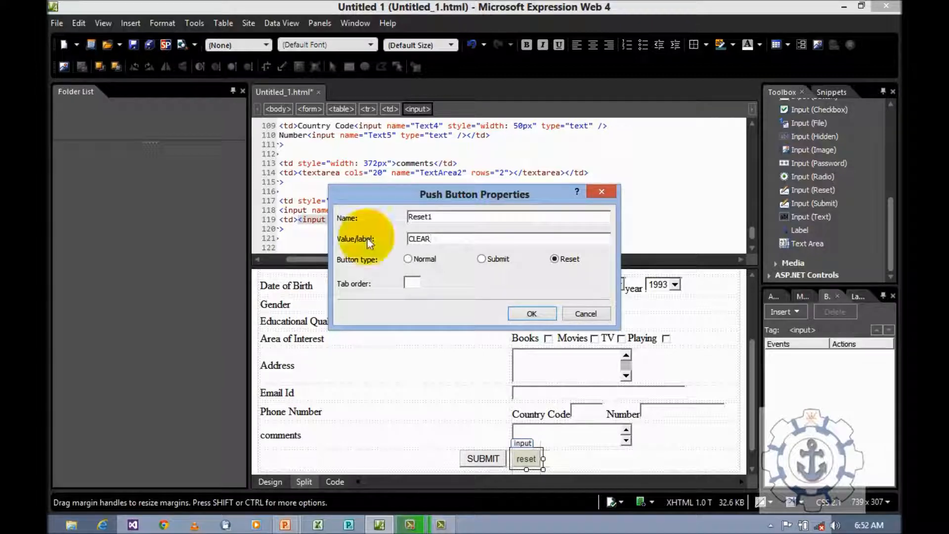
pyautogui.click(531, 314)
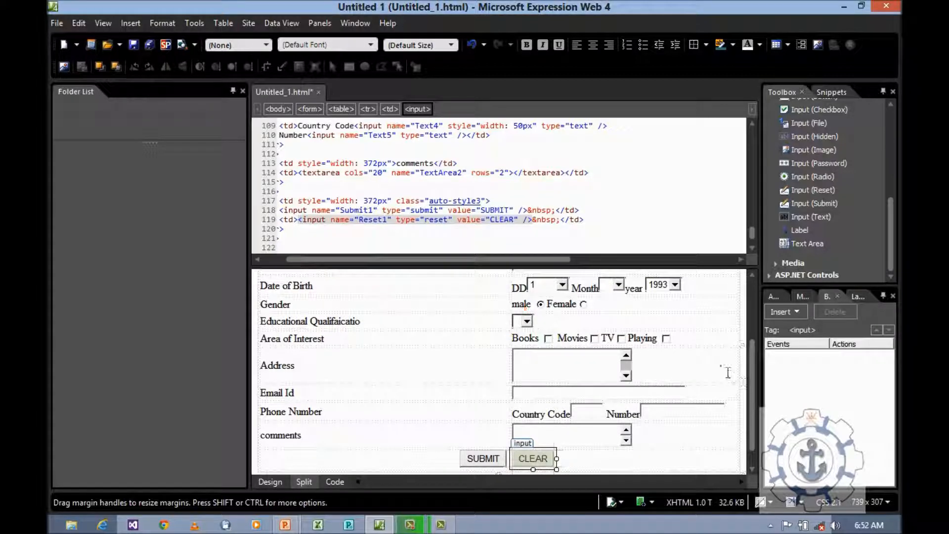
# - Drag the form table's column borders to narrow both columns
pyautogui.scroll(5, 695, 347)
pyautogui.scroll(-3, 692, 347)
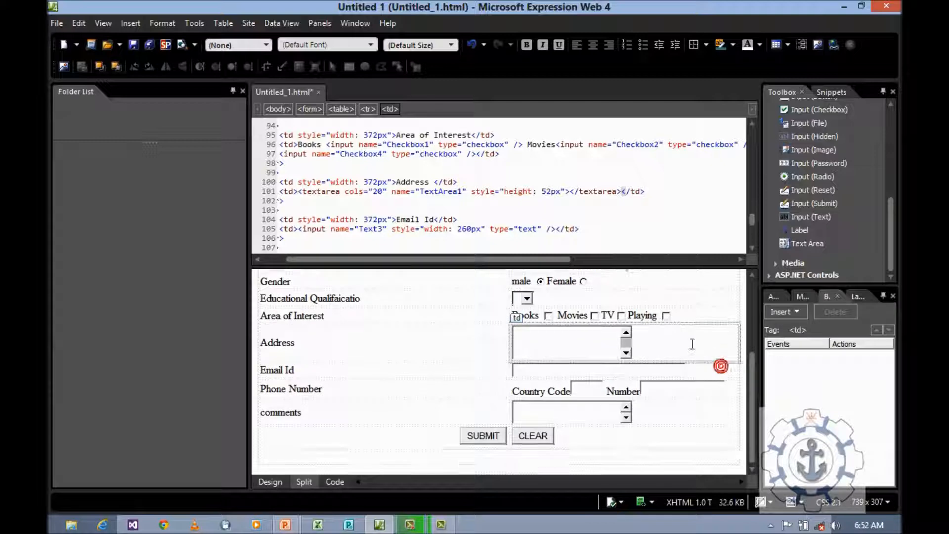
pyautogui.scroll(1, 693, 346)
pyautogui.moveTo(744, 348)
pyautogui.mouseDown()
pyautogui.moveTo(687, 346)
pyautogui.moveTo(751, 343)
pyautogui.mouseUp()
pyautogui.scroll(-1, 512, 444)
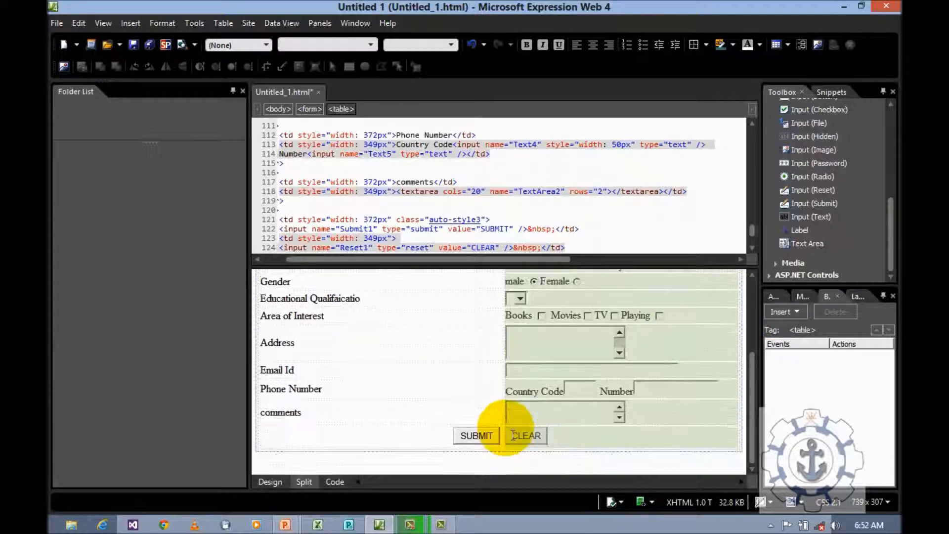
pyautogui.moveTo(513, 449); pyautogui.dragTo(379, 443)
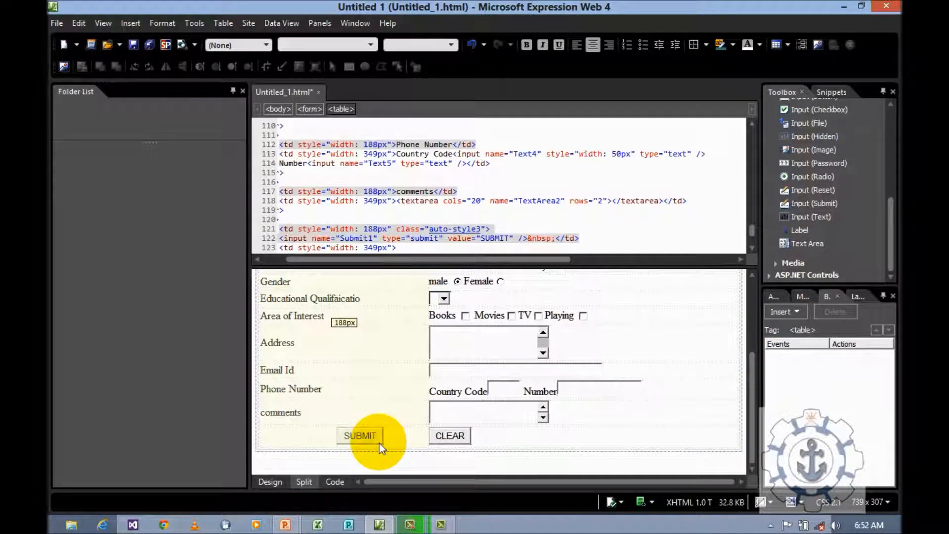
pyautogui.moveTo(747, 380); pyautogui.dragTo(633, 381)
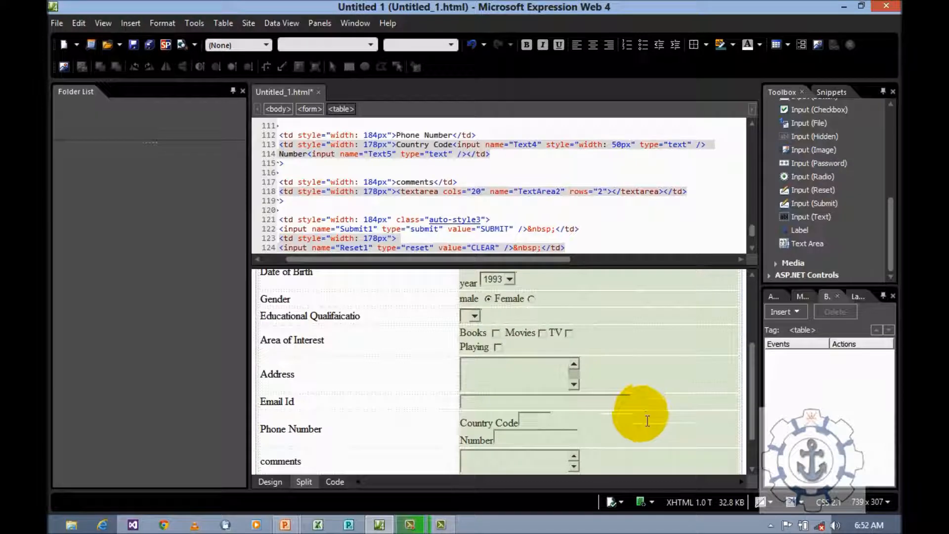
pyautogui.scroll(-2, 628, 435)
# - Fine-tune the input column down from 178px to 140px wide
pyautogui.click(677, 462)
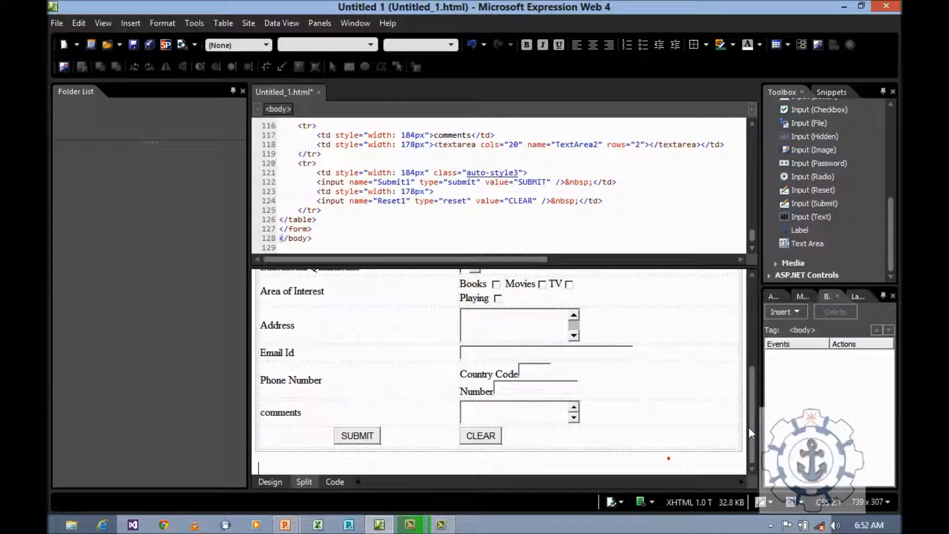
pyautogui.moveTo(740, 418)
pyautogui.mouseDown()
pyautogui.moveTo(627, 415)
pyautogui.moveTo(720, 399)
pyautogui.mouseUp()
pyautogui.scroll(4, 731, 389)
pyautogui.click(663, 303)
pyautogui.click(665, 206)
pyautogui.scroll(-1, 717, 346)
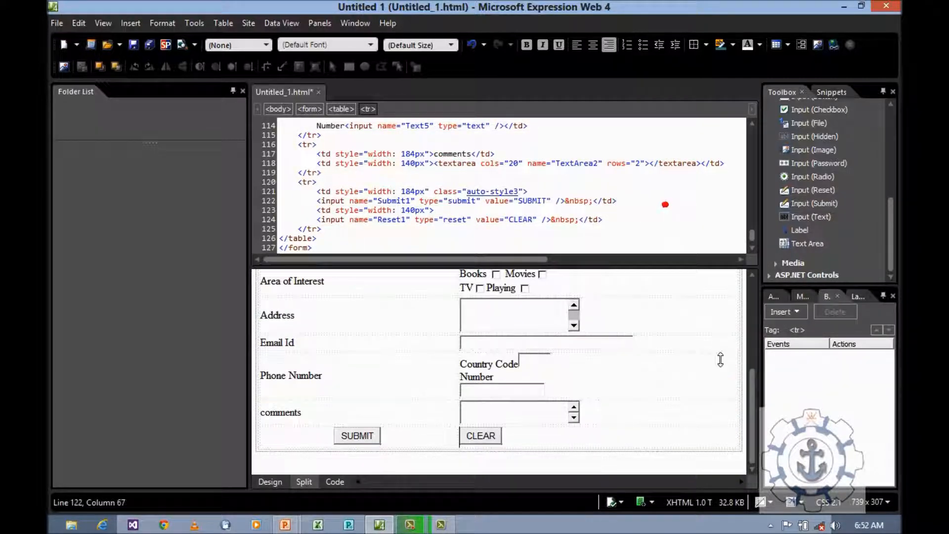
pyautogui.click(731, 406)
pyautogui.moveTo(744, 413); pyautogui.dragTo(741, 412)
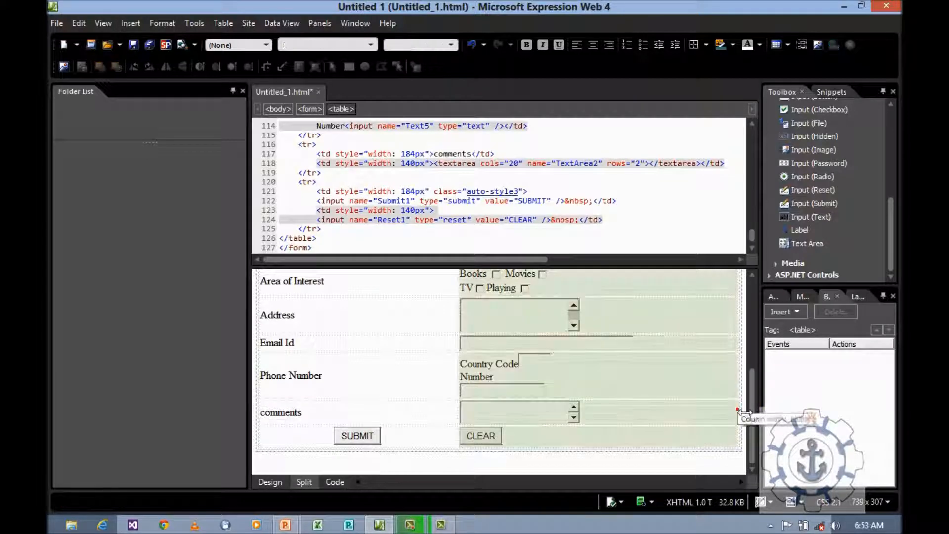
pyautogui.scroll(4, 353, 388)
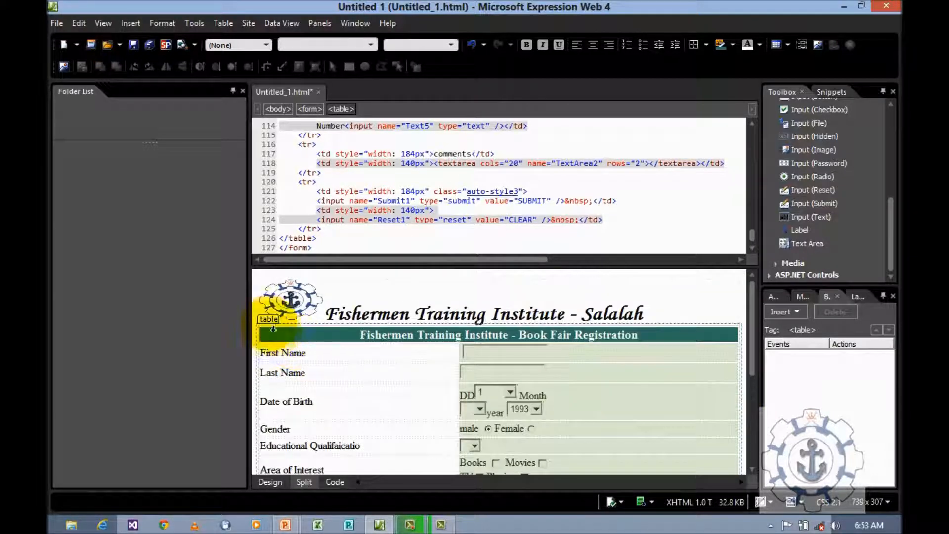
# - Set the form table's width to 60 percent in Table Properties
pyautogui.click(265, 320)
pyautogui.rightClick(264, 323)
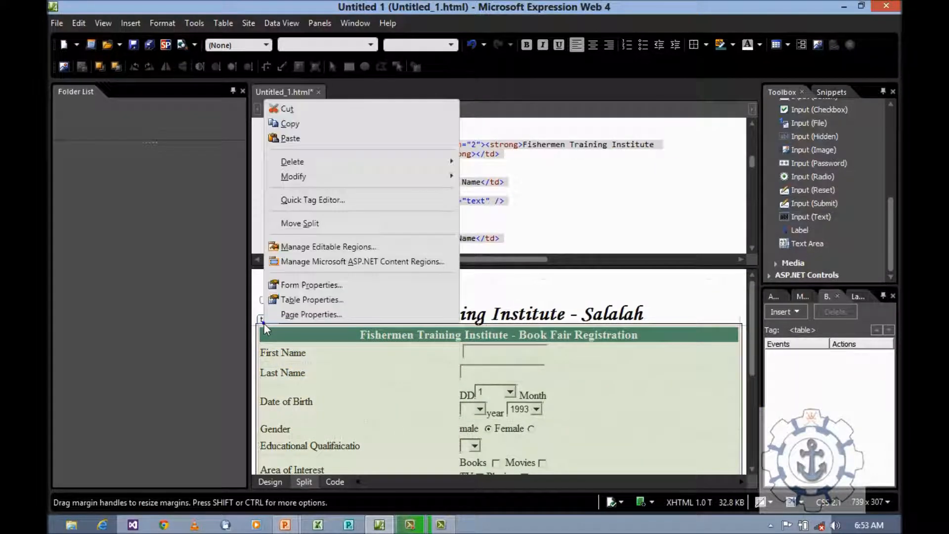
pyautogui.click(284, 299)
pyautogui.click(488, 159)
pyautogui.click(485, 162)
pyautogui.doubleClick(507, 179)
pyautogui.write('60')
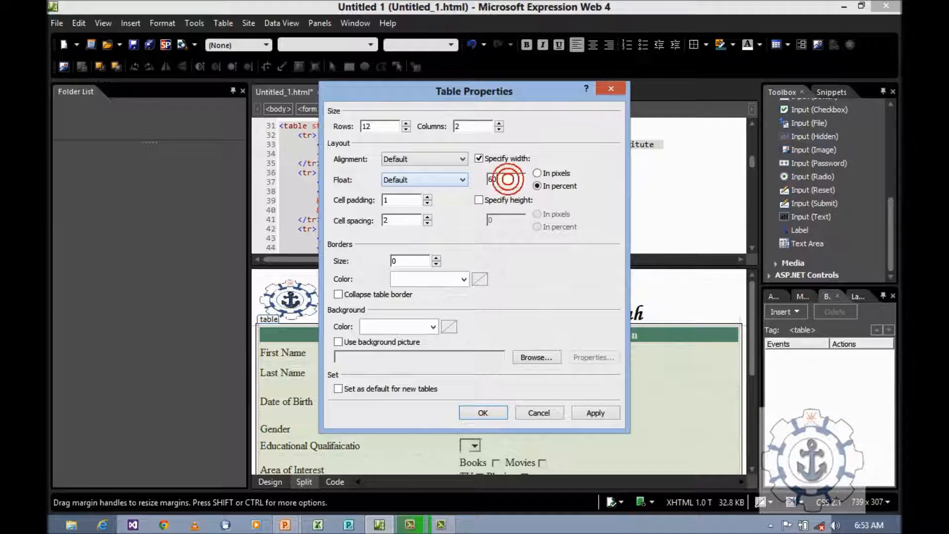
pyautogui.press('Return')
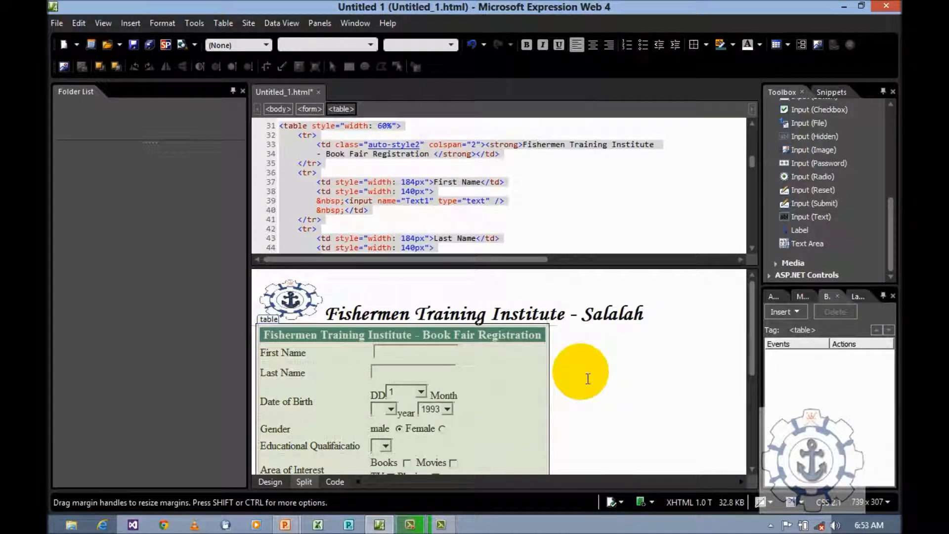
# - Stretch the table to 95% and size its columns to 181px labels and 247px inputs
pyautogui.scroll(-4, 573, 374)
pyautogui.scroll(4, 570, 371)
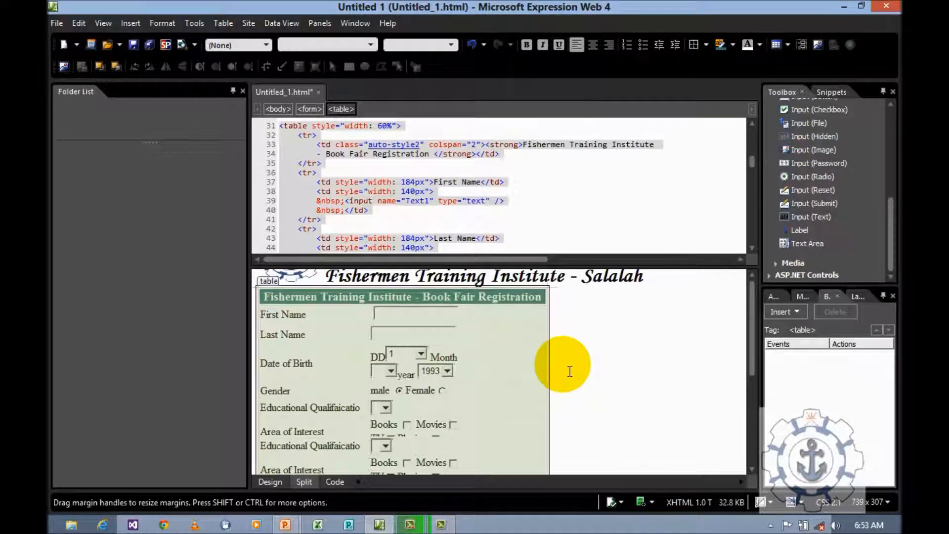
pyautogui.scroll(-2, 563, 376)
pyautogui.moveTo(557, 411); pyautogui.dragTo(720, 395)
pyautogui.moveTo(724, 395); pyautogui.dragTo(729, 395)
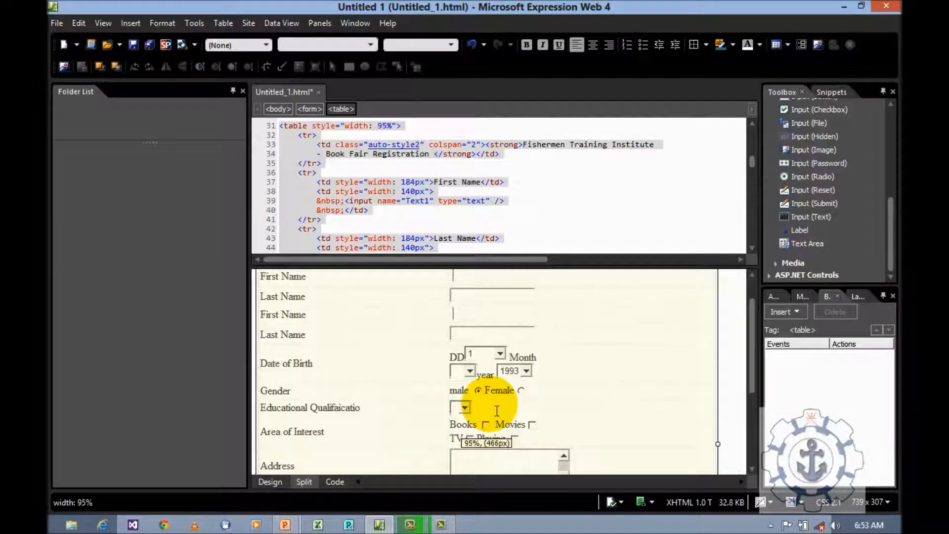
pyautogui.scroll(3, 462, 364)
pyautogui.click(458, 358)
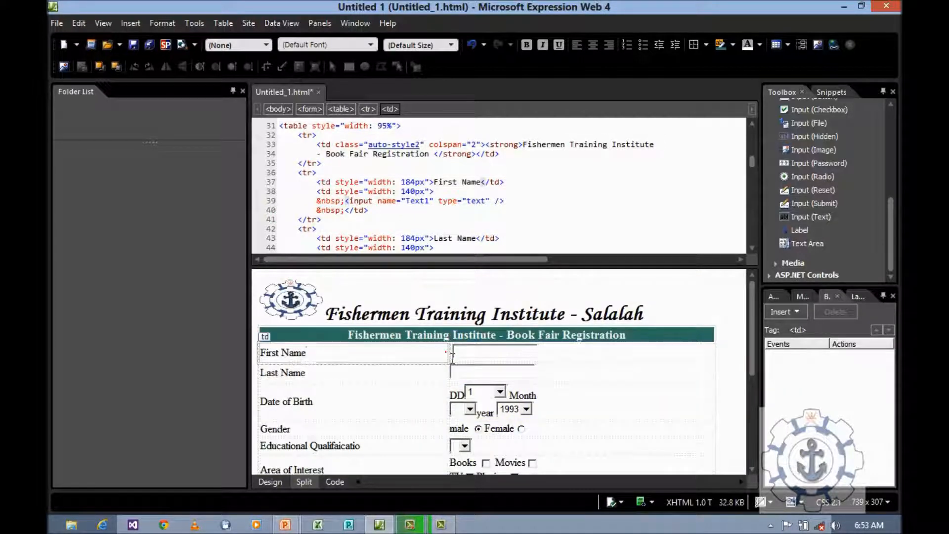
pyautogui.moveTo(448, 353)
pyautogui.mouseDown()
pyautogui.moveTo(398, 355)
pyautogui.moveTo(491, 354)
pyautogui.moveTo(438, 356)
pyautogui.moveTo(450, 355)
pyautogui.mouseUp()
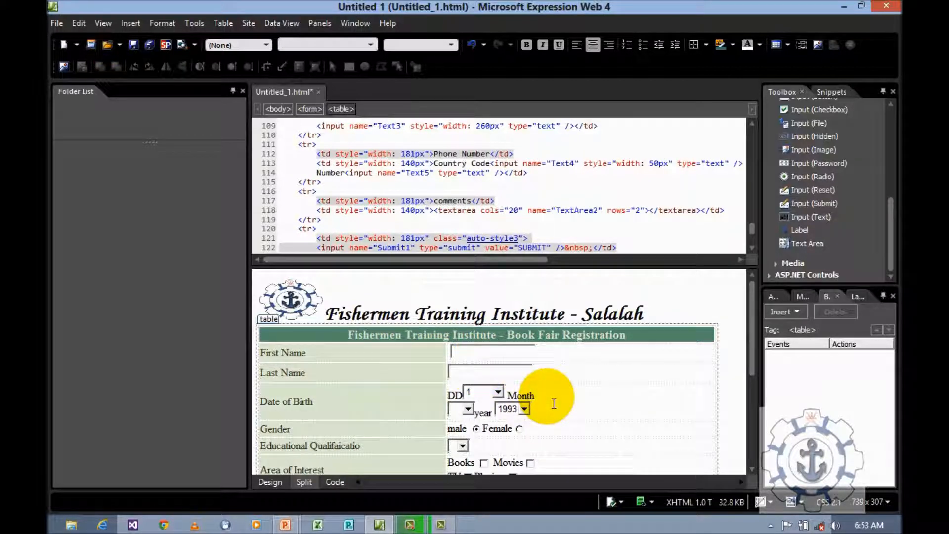
pyautogui.moveTo(717, 389); pyautogui.dragTo(752, 346)
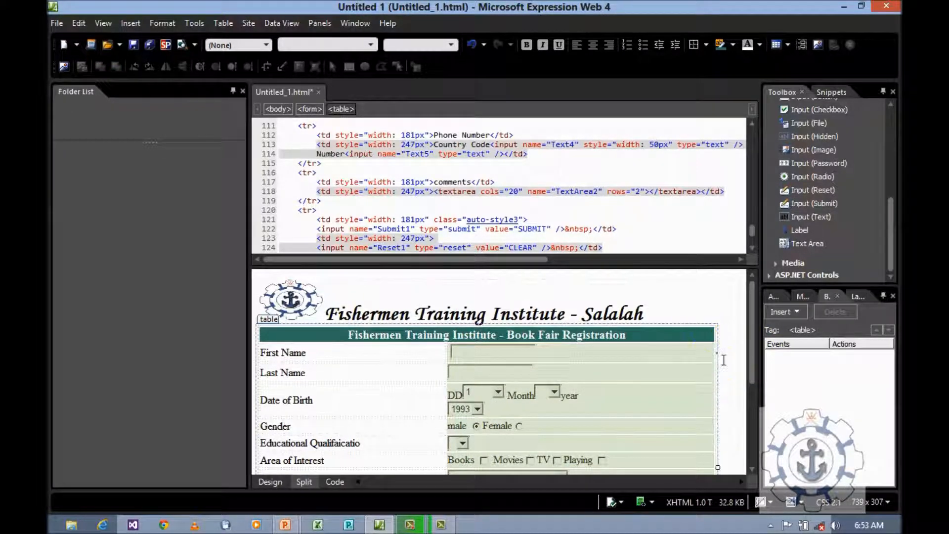
# - Adjust the table's right edge and widen the value column so the Date of Birth fits
pyautogui.click(723, 360)
pyautogui.click(723, 355)
pyautogui.moveTo(716, 352); pyautogui.dragTo(739, 358)
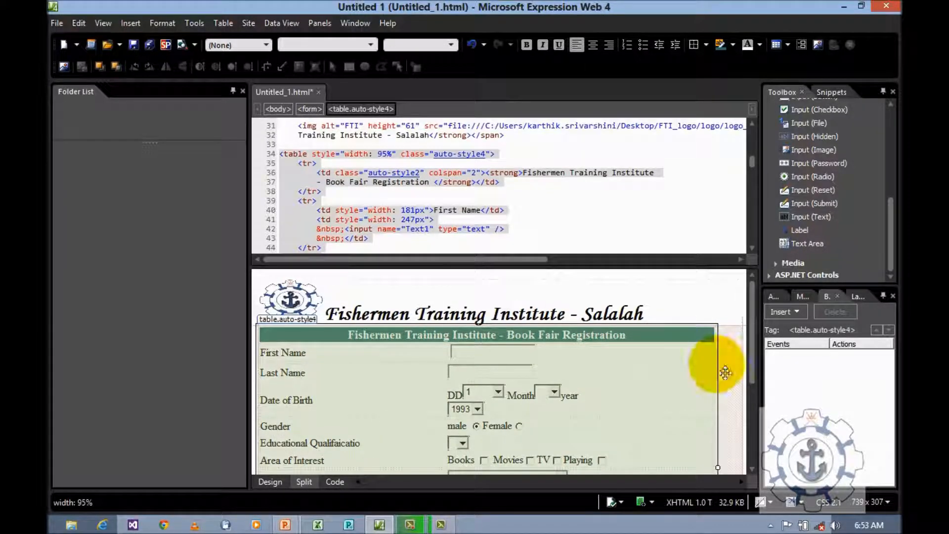
pyautogui.click(735, 361)
pyautogui.scroll(-3, 740, 371)
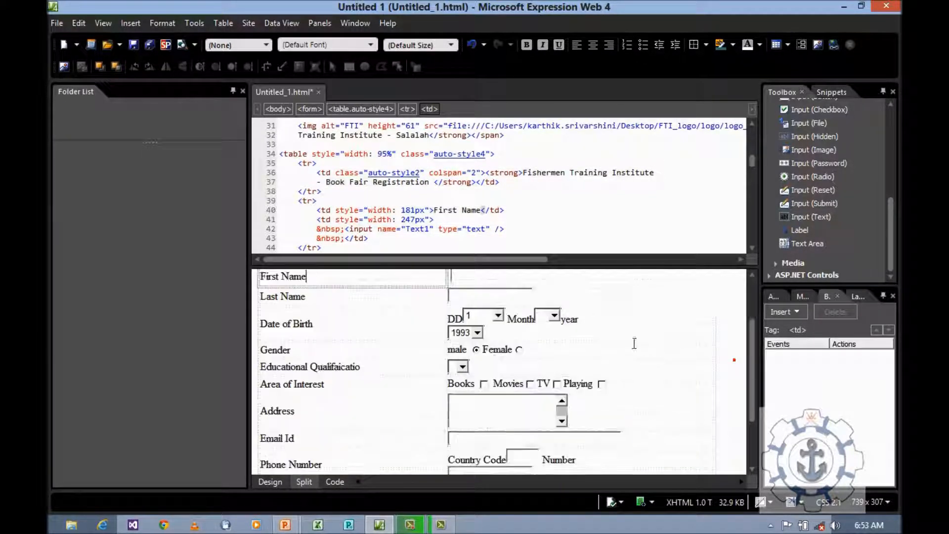
pyautogui.click(590, 323)
pyautogui.press('BackSpace')
pyautogui.click(588, 321)
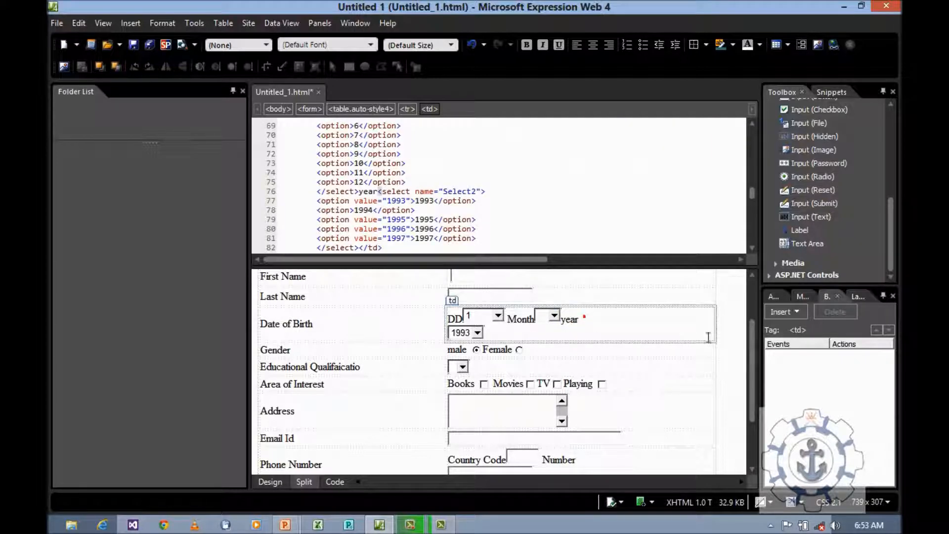
pyautogui.moveTo(715, 322); pyautogui.dragTo(747, 321)
pyautogui.click(735, 331)
pyautogui.scroll(2, 737, 337)
pyautogui.scroll(-3, 731, 326)
pyautogui.scroll(3, 470, 313)
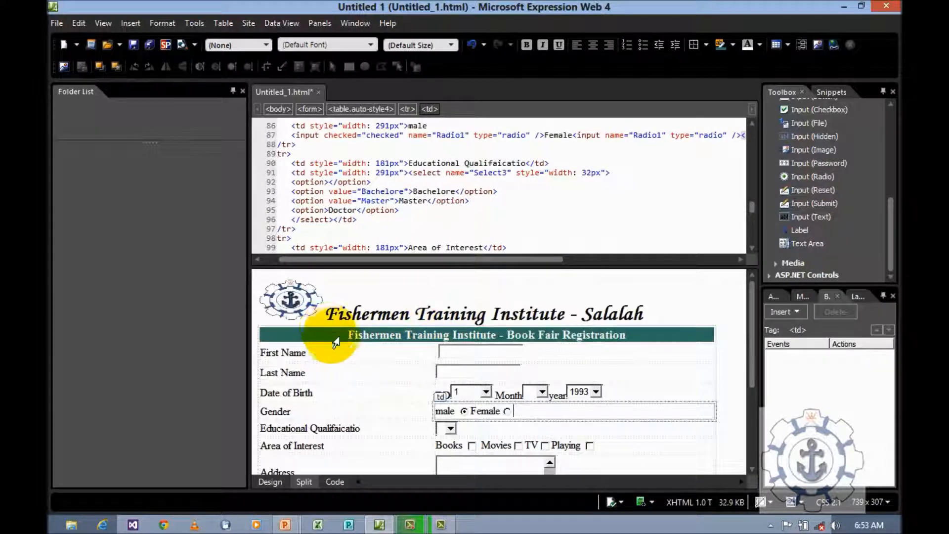
# - Apply All Borders to every cell of the form table
pyautogui.click(346, 339)
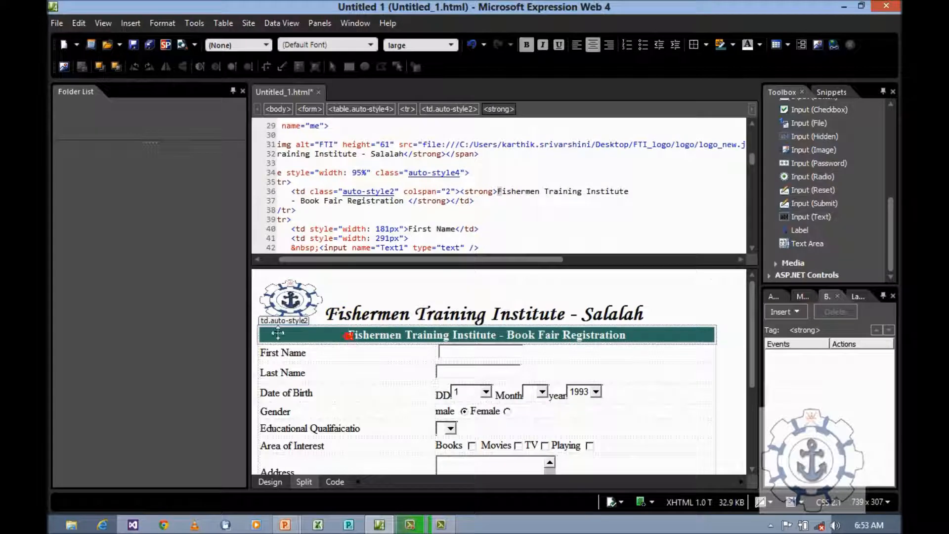
pyautogui.click(265, 331)
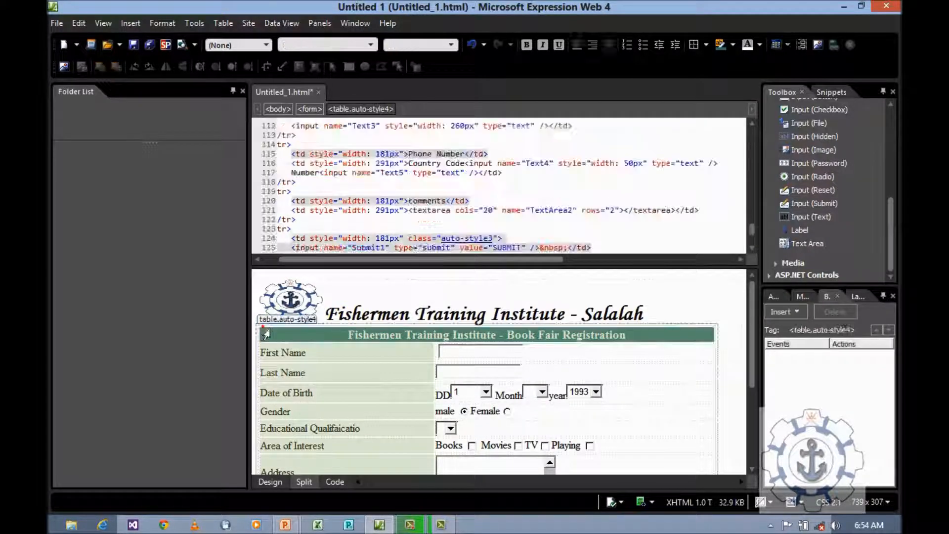
pyautogui.click(265, 331)
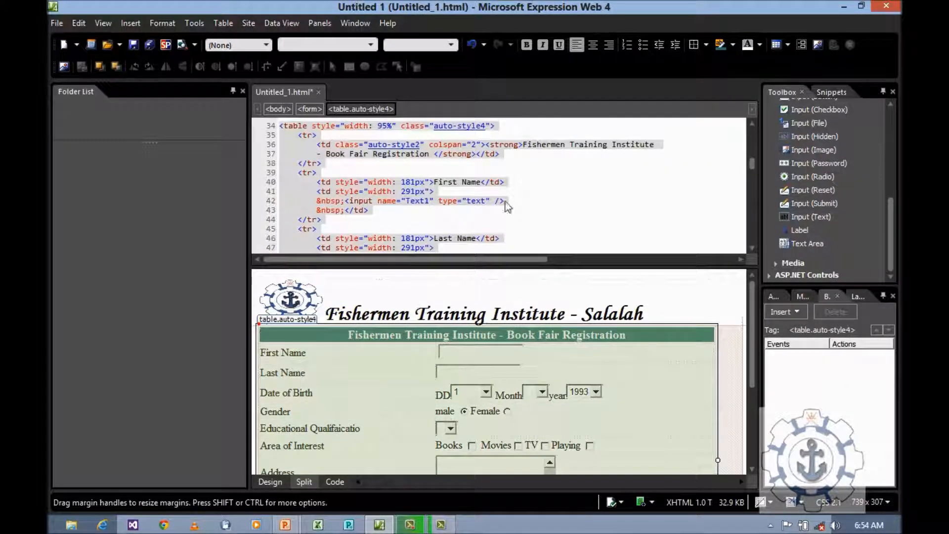
pyautogui.click(707, 45)
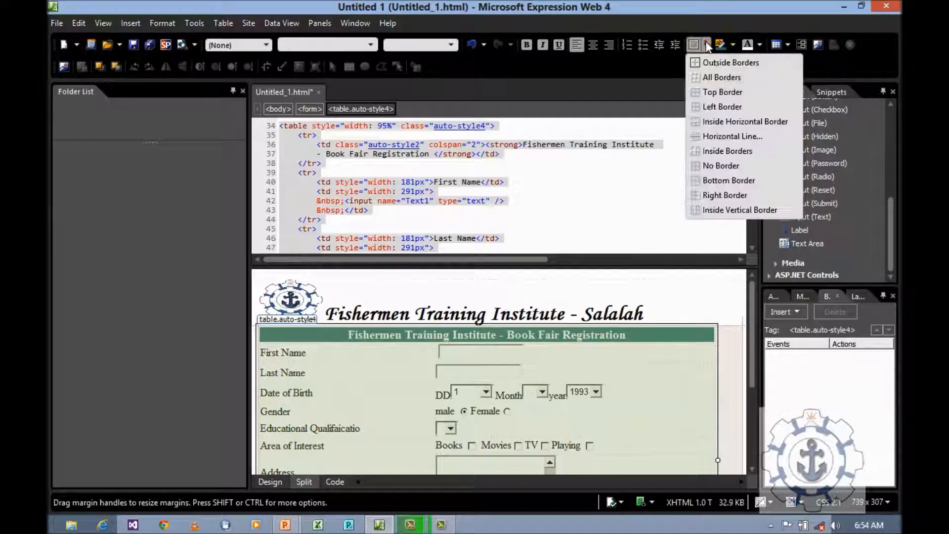
pyautogui.click(709, 76)
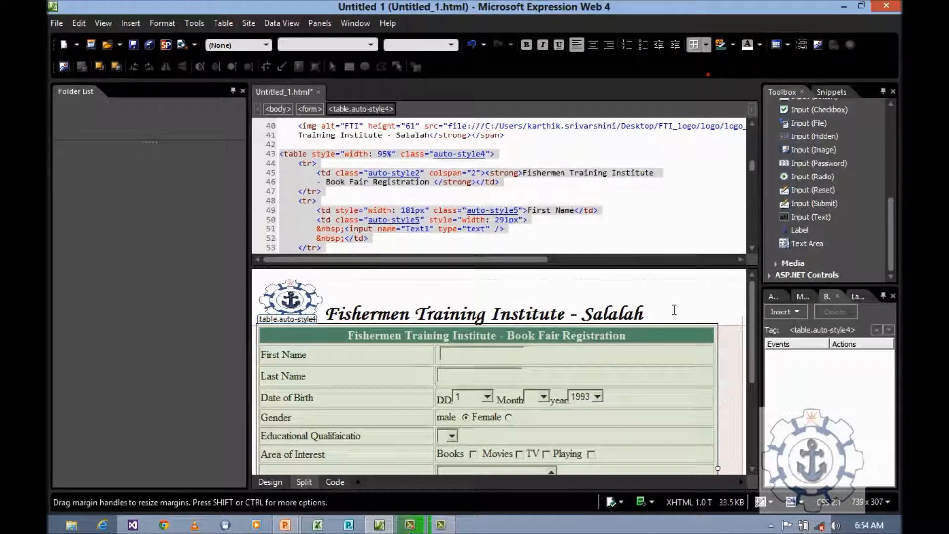
pyautogui.click(674, 310)
# - Bring up the Save As dialog for the page
pyautogui.scroll(-3, 672, 306)
pyautogui.click(438, 297)
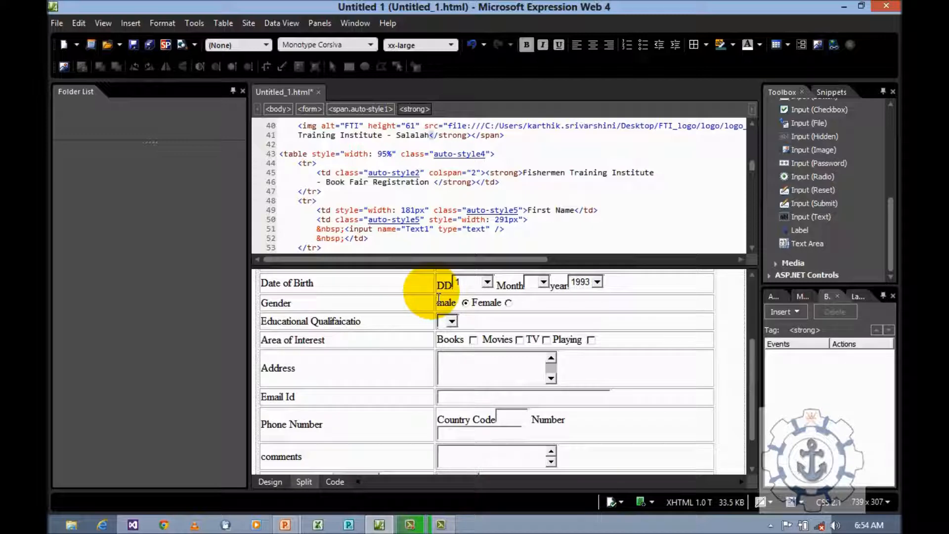
pyautogui.scroll(3, 494, 304)
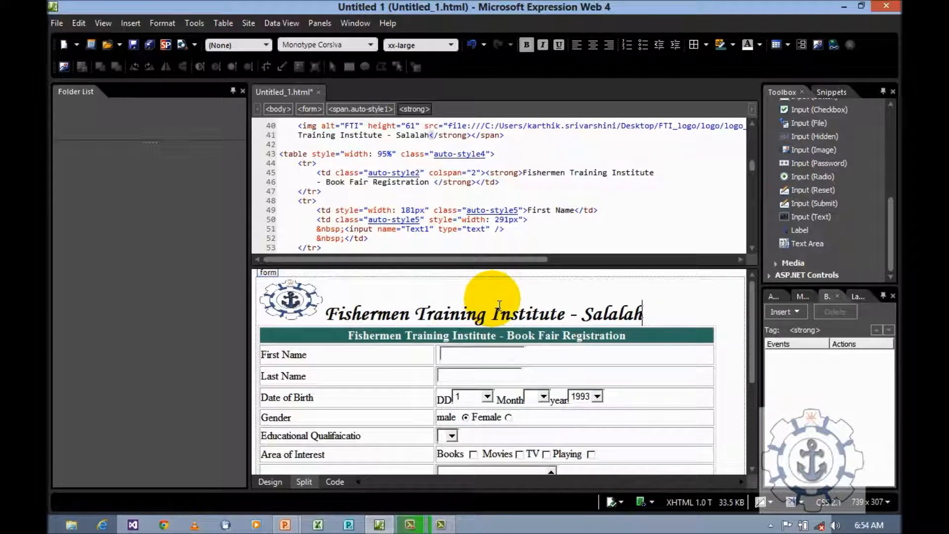
pyautogui.click(137, 49)
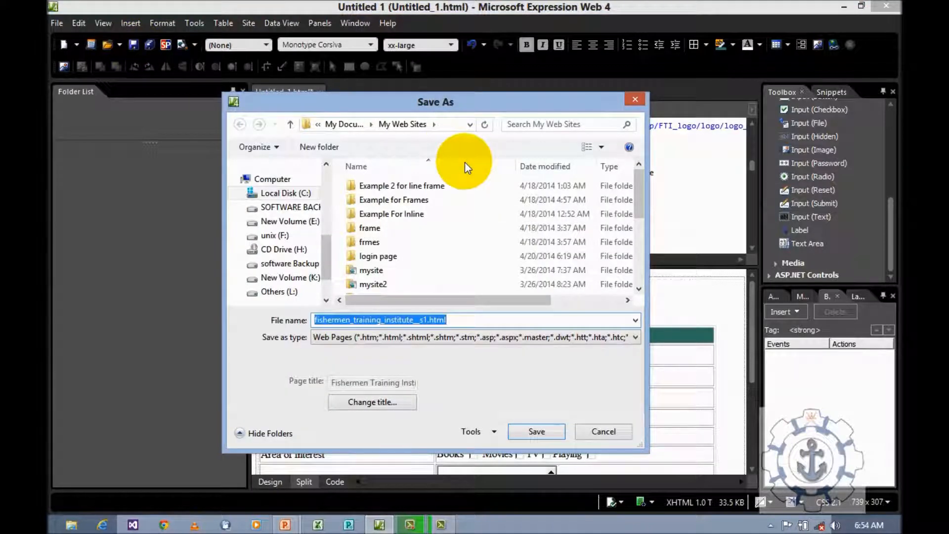
# - Create a Registration folder under My Web Sites and save the page there as Book fair.html
pyautogui.click(318, 147)
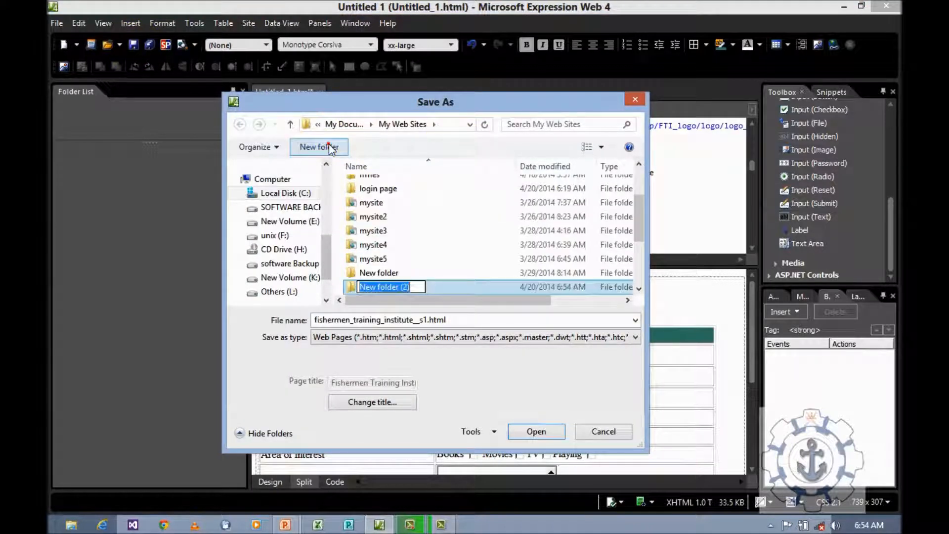
pyautogui.write('Re')
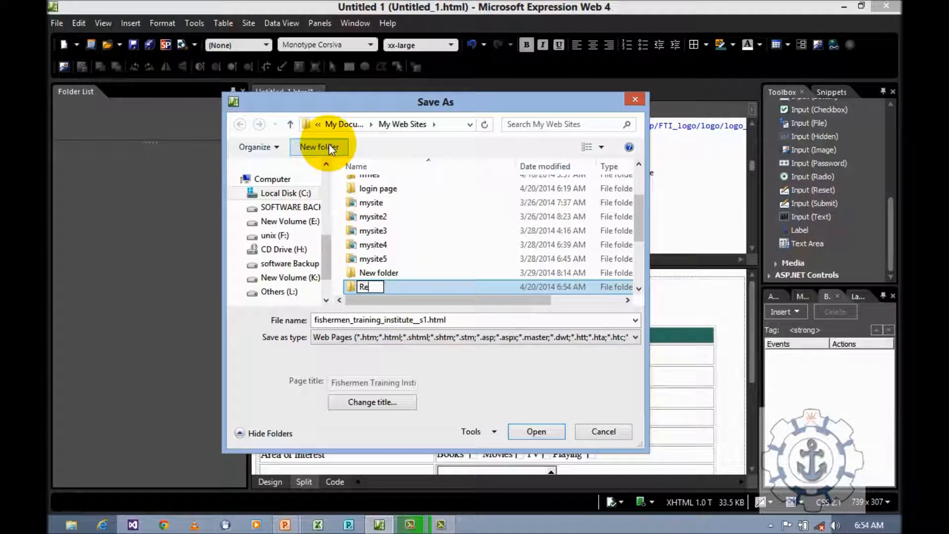
pyautogui.write('gistration')
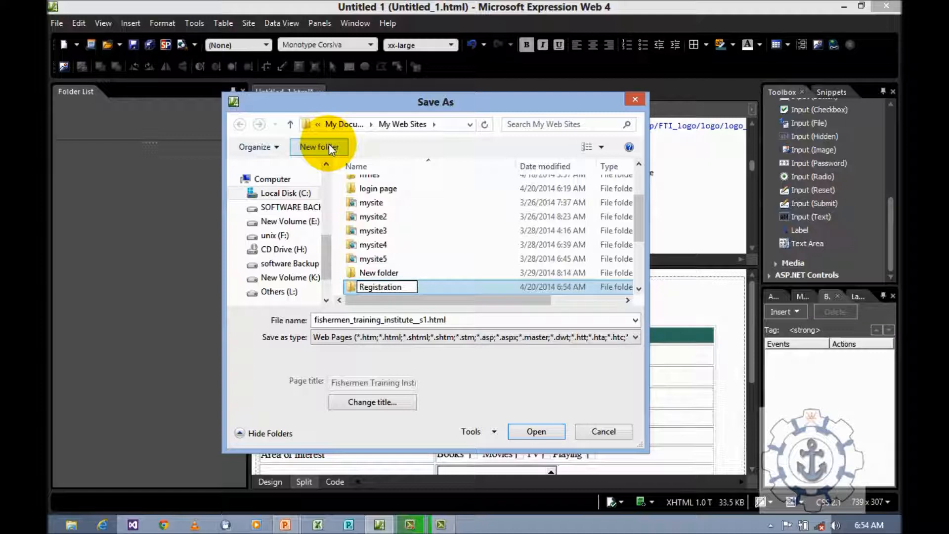
pyautogui.press('Return')
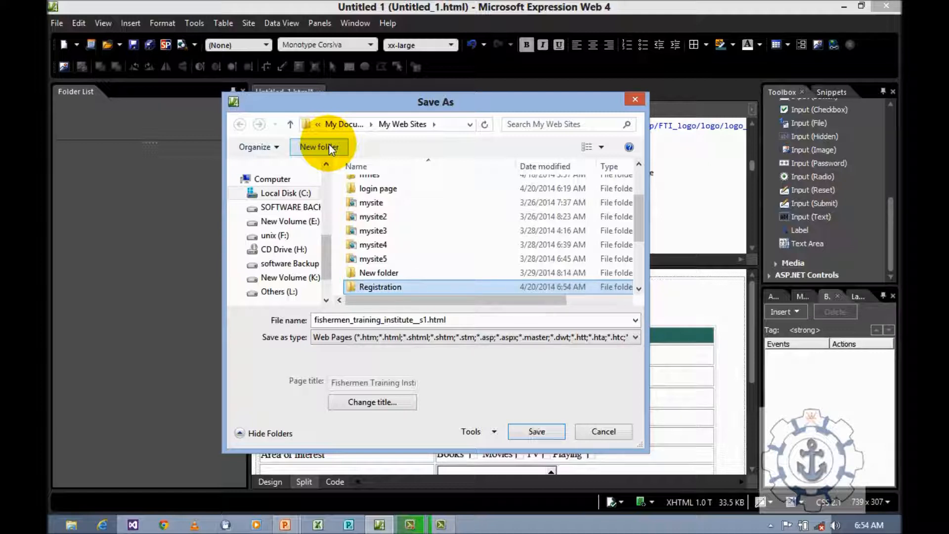
pyautogui.press('Return')
pyautogui.doubleClick(468, 320)
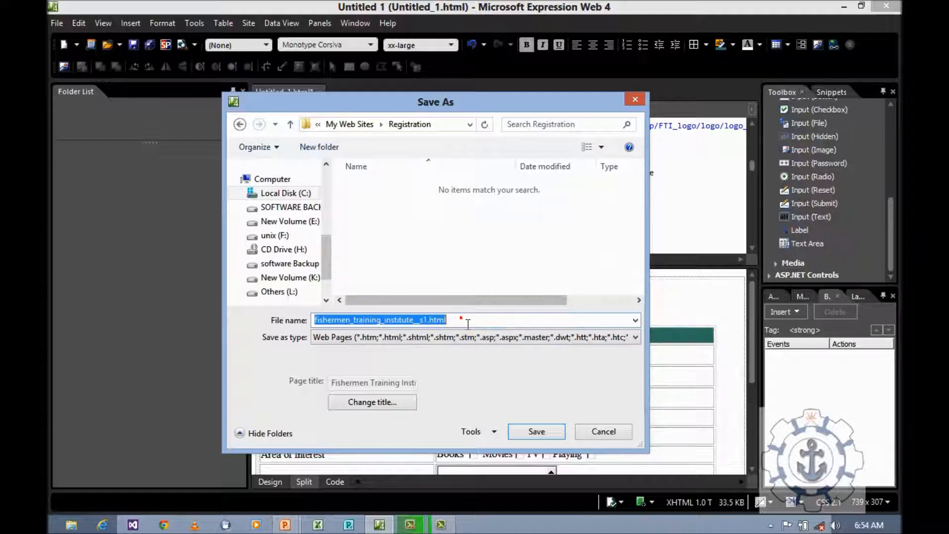
pyautogui.write('Book fair')
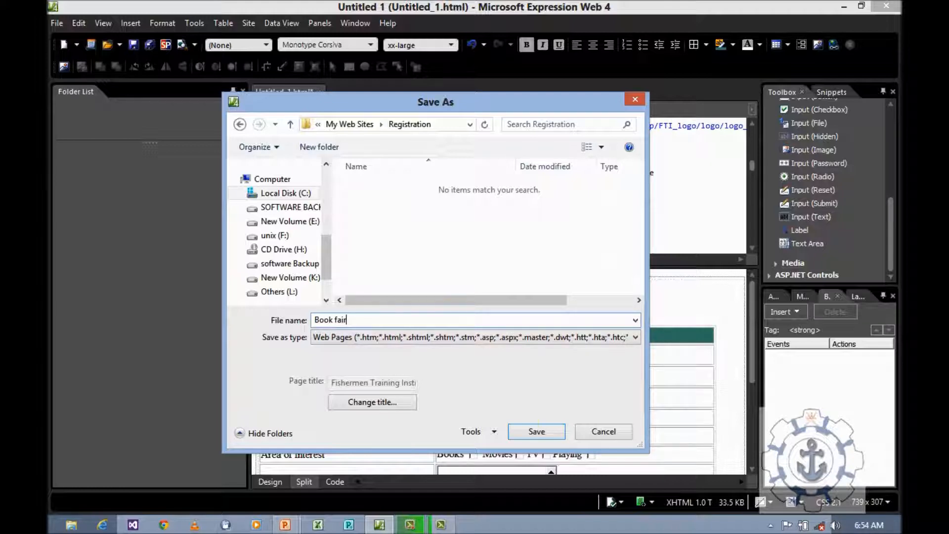
pyautogui.click(544, 431)
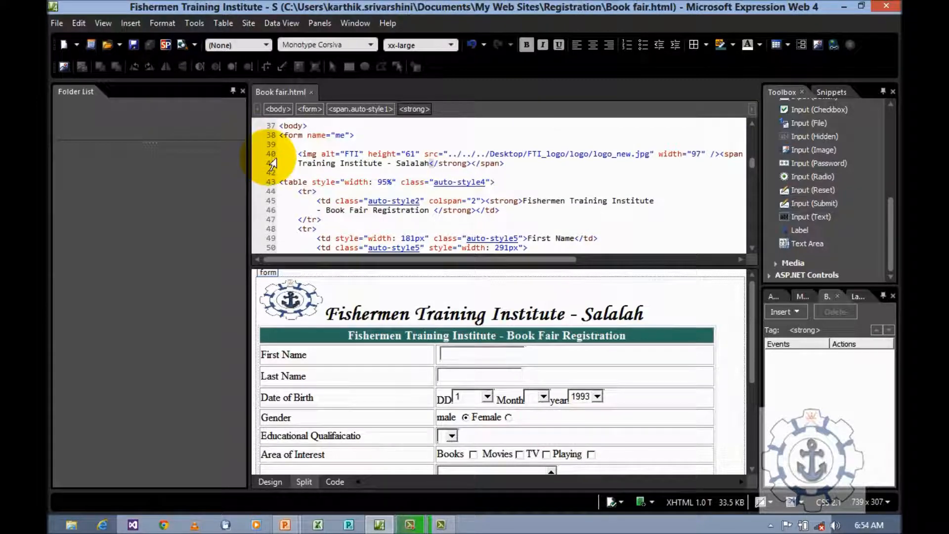
# - Preview Book fair.html in Chrome at 1024 x 768 and maximize the window
pyautogui.click(195, 45)
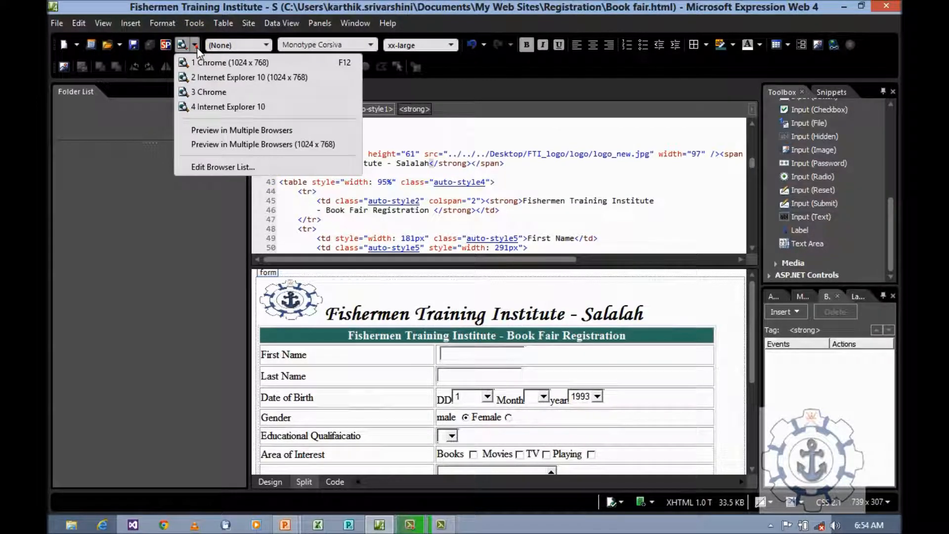
pyautogui.click(220, 63)
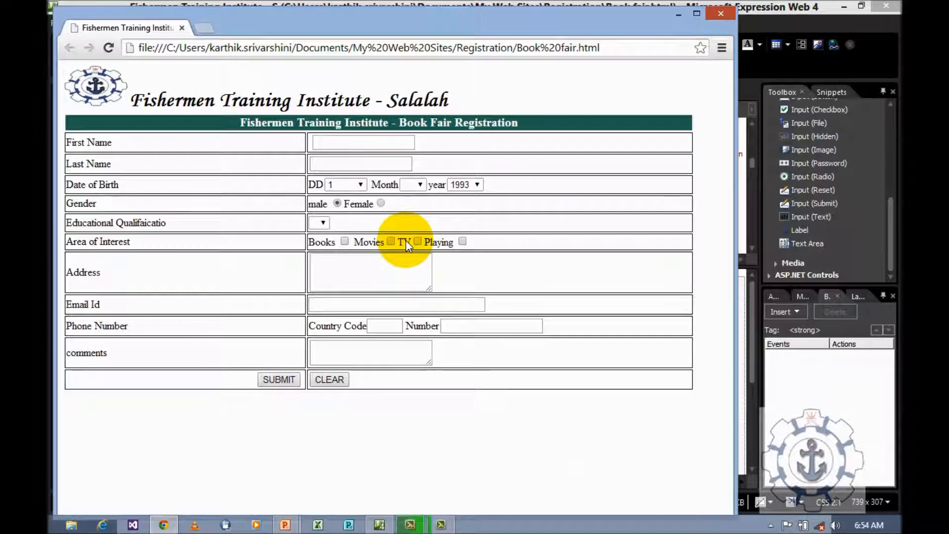
pyautogui.click(696, 14)
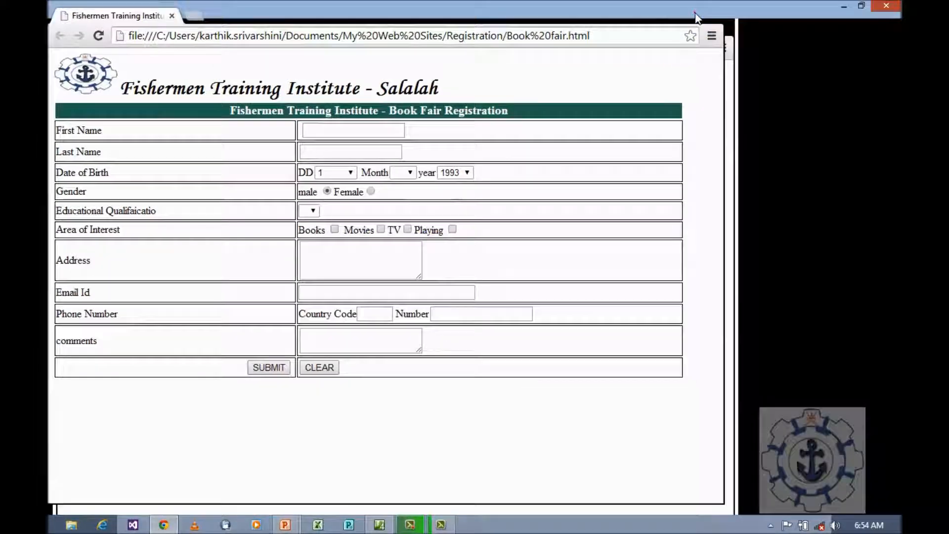
# - Enter a sample first name and move on to the Last Name field
pyautogui.click(385, 124)
pyautogui.write('ka')
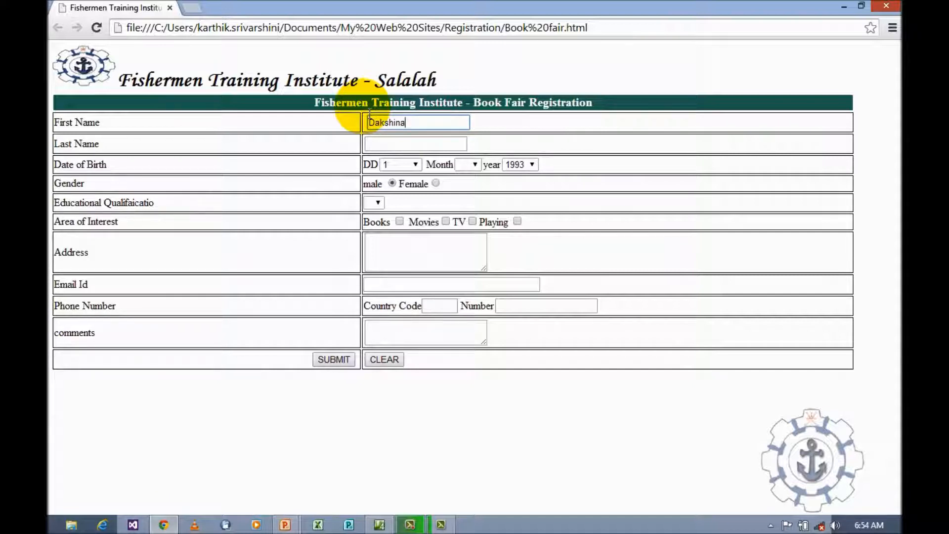
pyautogui.write('shinamurty')
pyautogui.press('Tab')
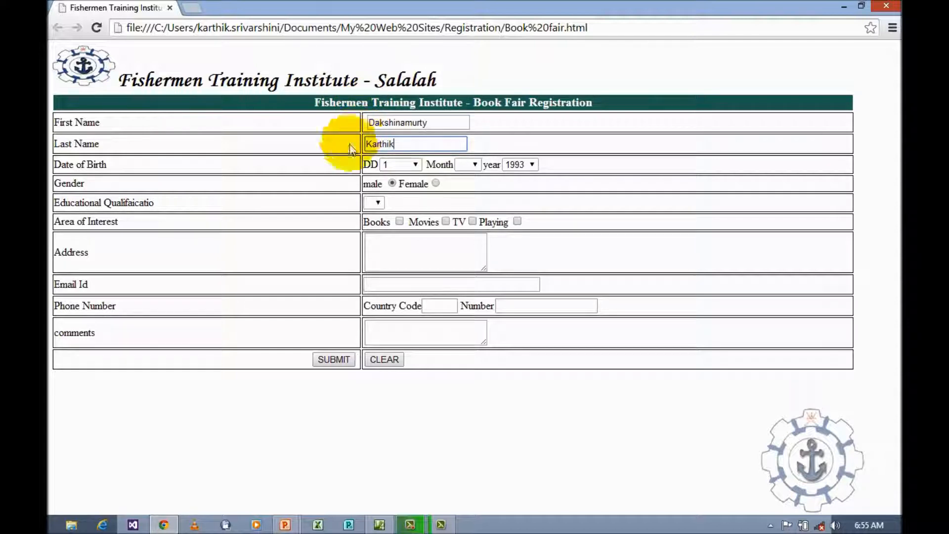
pyautogui.click(395, 164)
pyautogui.click(396, 203)
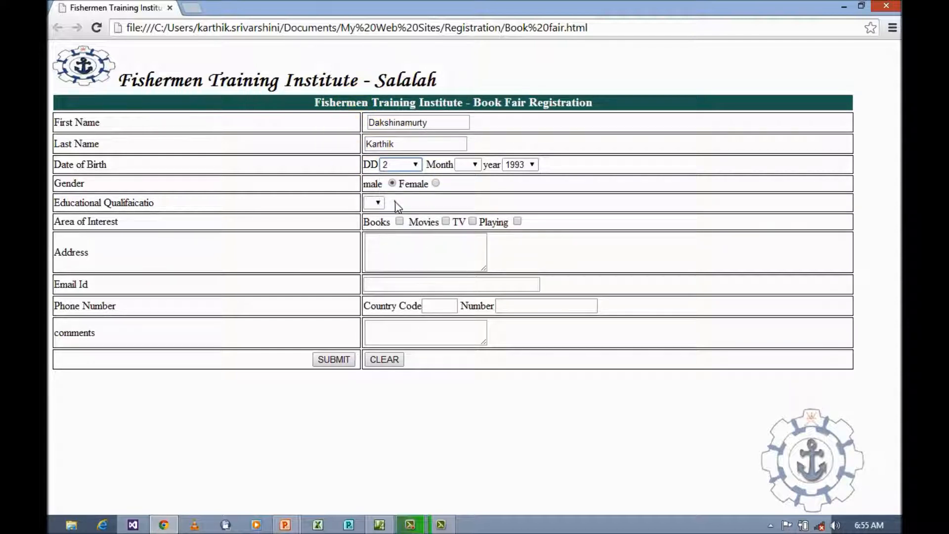
pyautogui.click(473, 165)
pyautogui.click(470, 224)
pyautogui.click(519, 165)
pyautogui.click(529, 192)
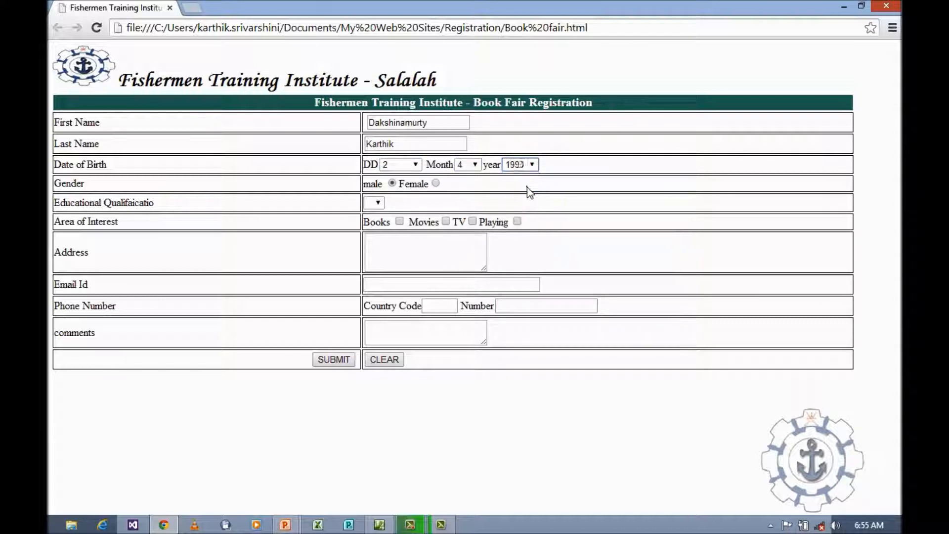
pyautogui.click(436, 184)
# - Choose Master as qualification, tick Books, Movies and Playing, and begin typing the address
pyautogui.click(378, 203)
pyautogui.click(381, 237)
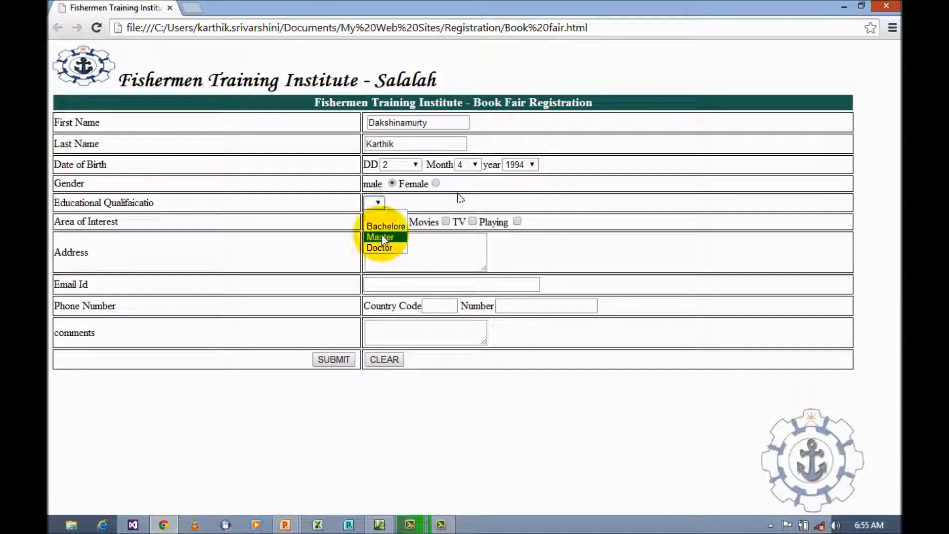
pyautogui.click(383, 203)
pyautogui.click(383, 236)
pyautogui.click(386, 239)
pyautogui.click(399, 222)
pyautogui.click(446, 222)
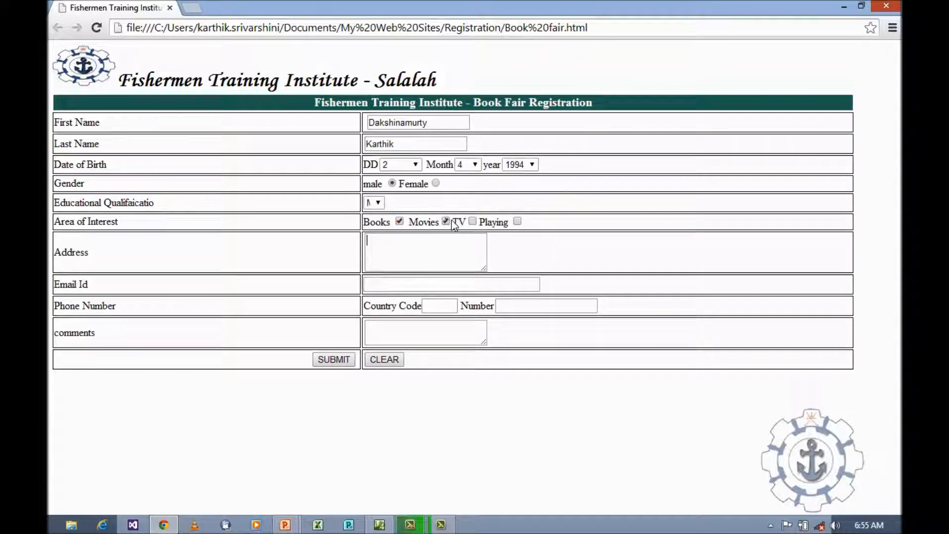
pyautogui.click(517, 221)
pyautogui.click(446, 251)
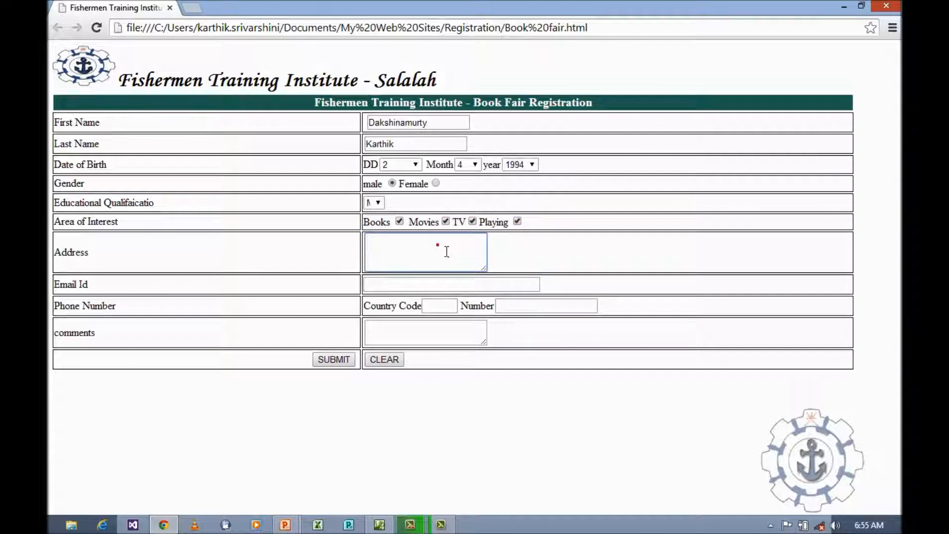
pyautogui.write('sal')
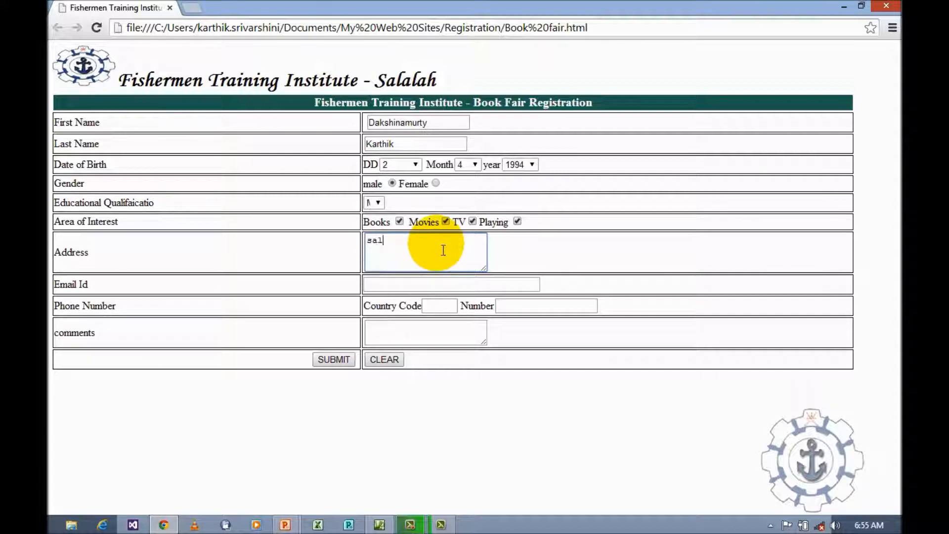
pyautogui.write('alah Oman')
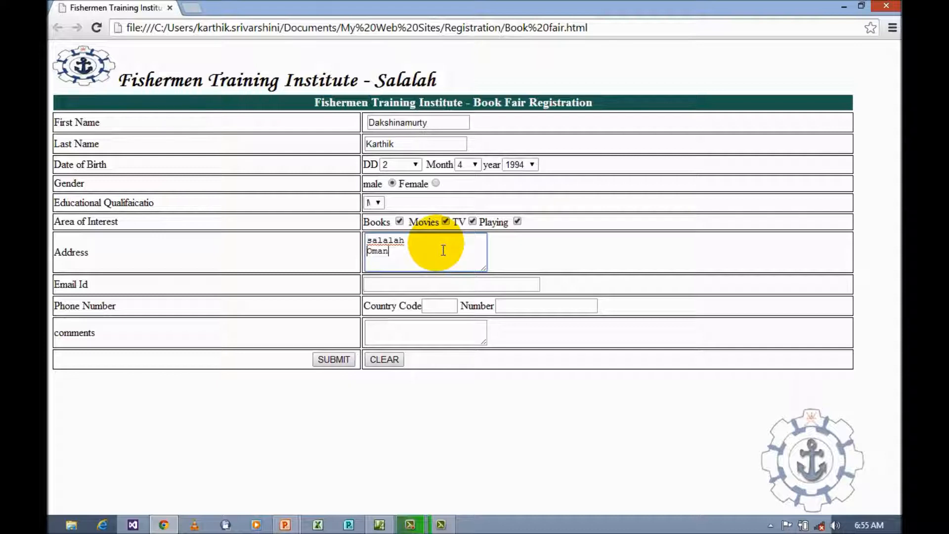
# - Enter a test e-mail address in the form's e-mail field and move on to the phone fields
pyautogui.click(441, 287)
pyautogui.write('Abc')
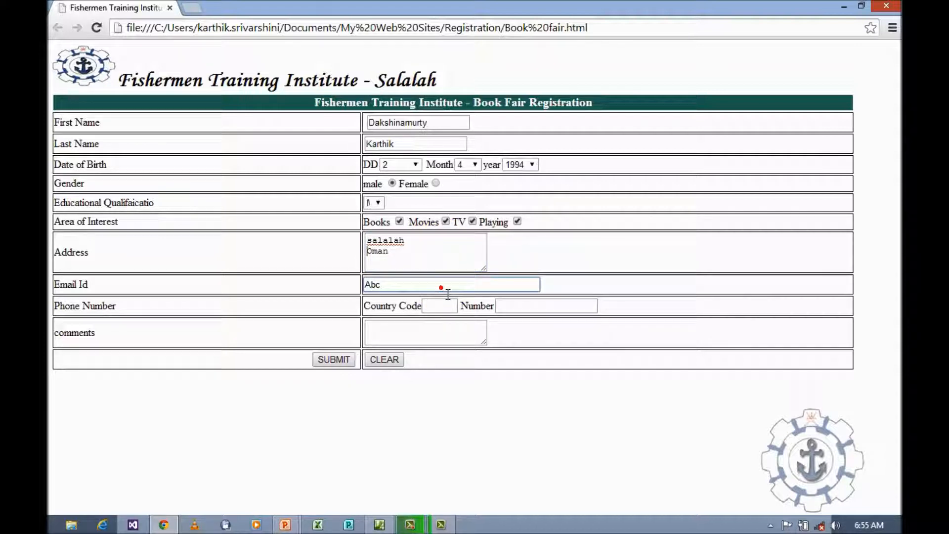
pyautogui.write('@gmai')
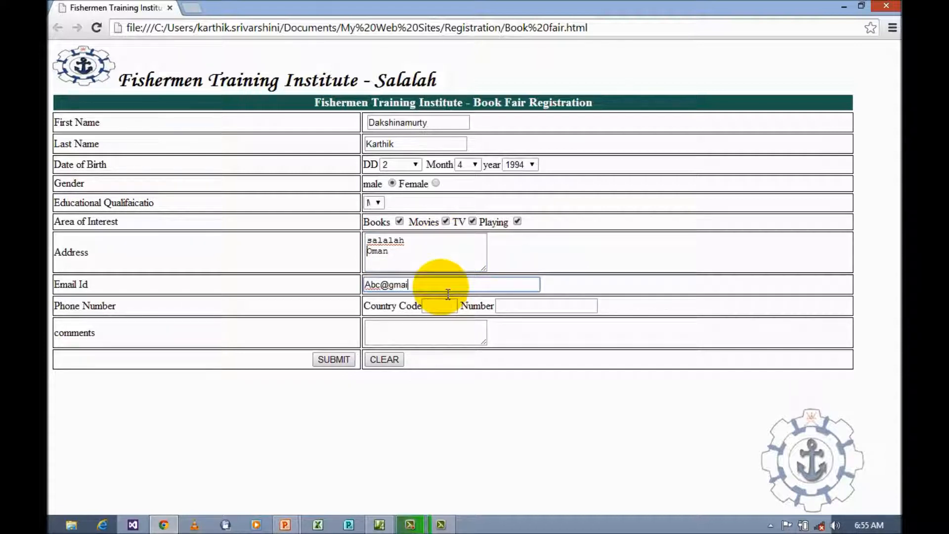
pyautogui.write('l,')
pyautogui.press('BackSpace')
pyautogui.press('Tab')
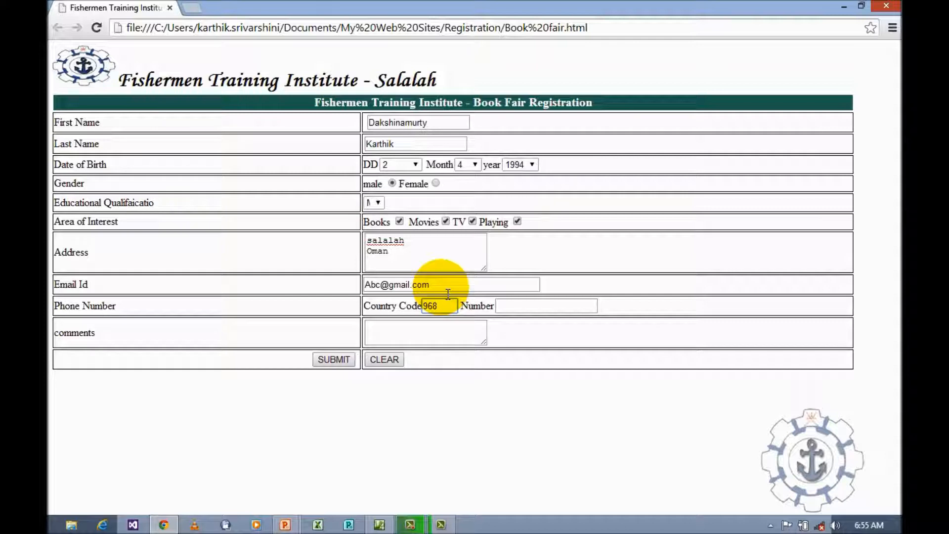
pyautogui.press('Tab')
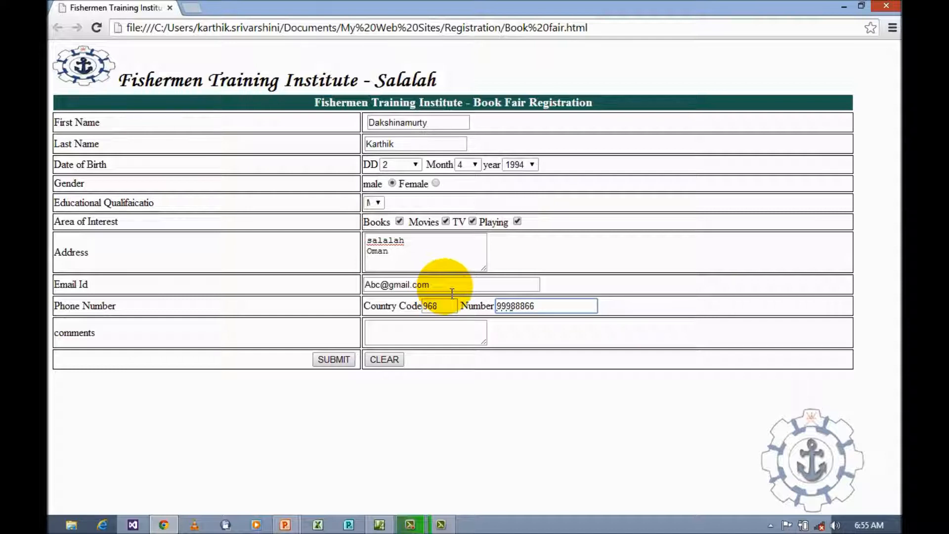
# - Write 'very g' in the comments box, then reset the entire form with CLEAR
pyautogui.click(442, 345)
pyautogui.write('very g')
pyautogui.click(446, 346)
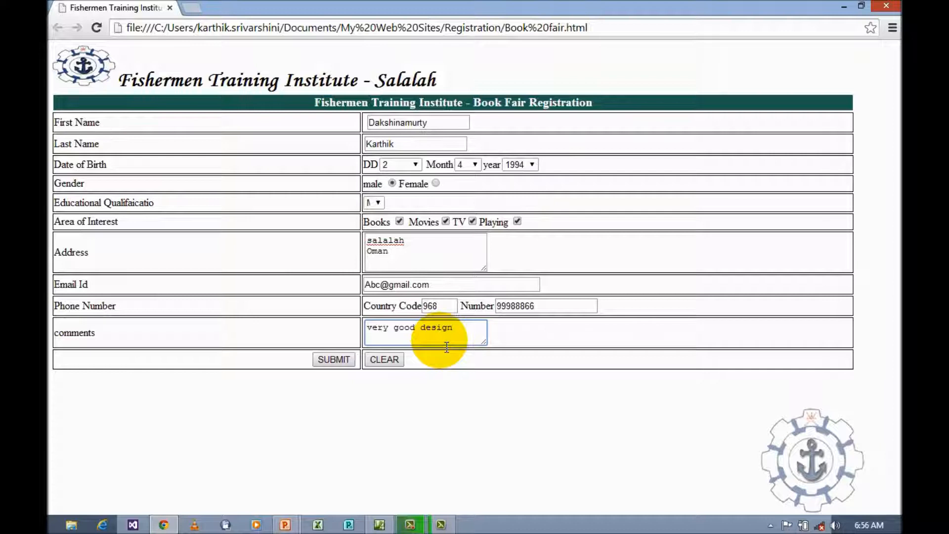
pyautogui.click(391, 364)
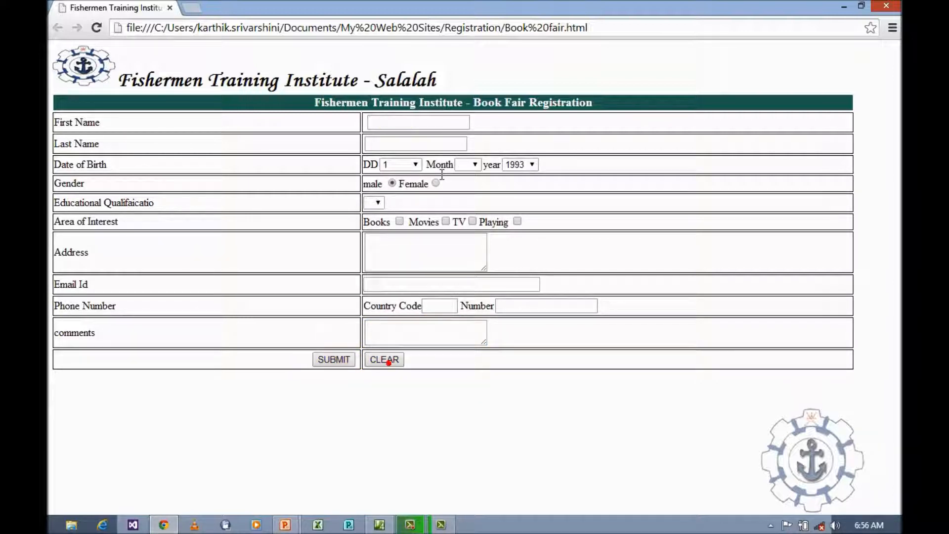